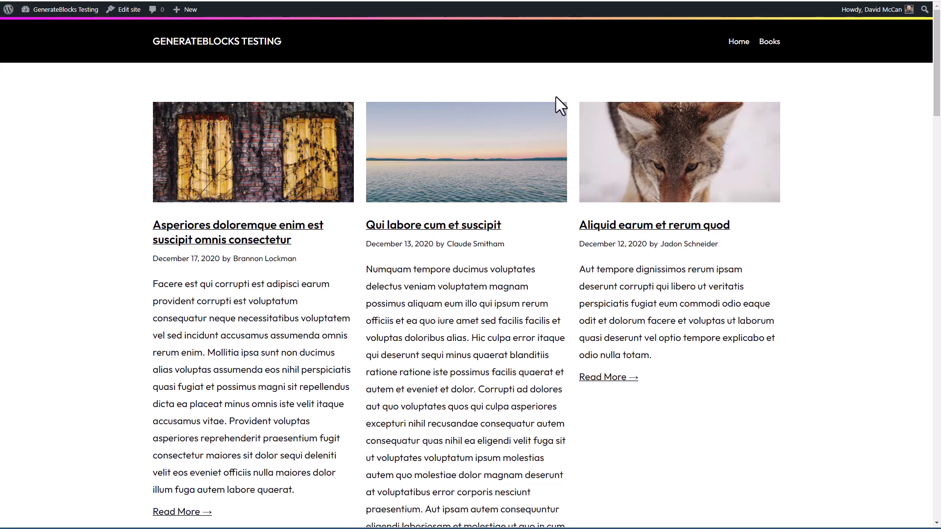
Go to the Books archive page from the site navigation
{"action": "left_click", "coordinate": [770, 41]}
{"action": "scroll", "coordinate": [101, 125], "scroll_direction": "down", "scroll_amount": 10}
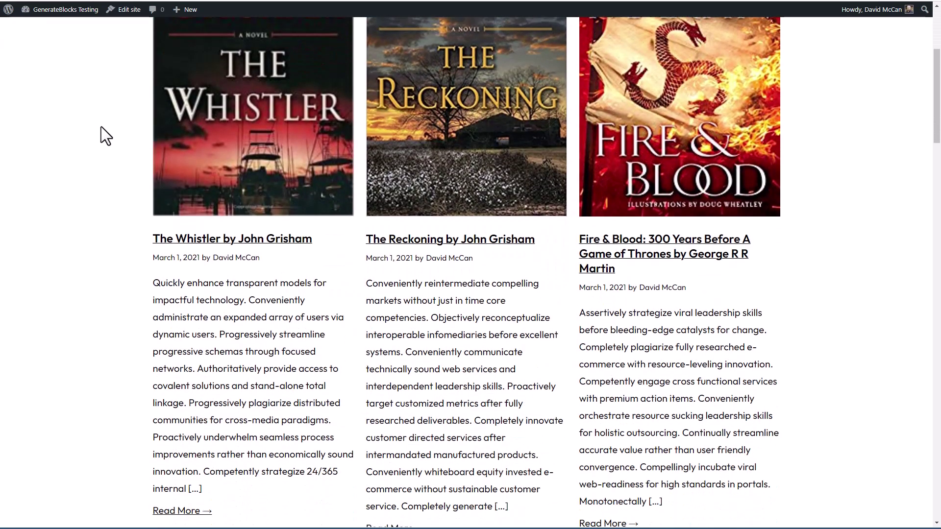
{"action": "scroll", "coordinate": [100, 128], "scroll_direction": "up", "scroll_amount": 5}
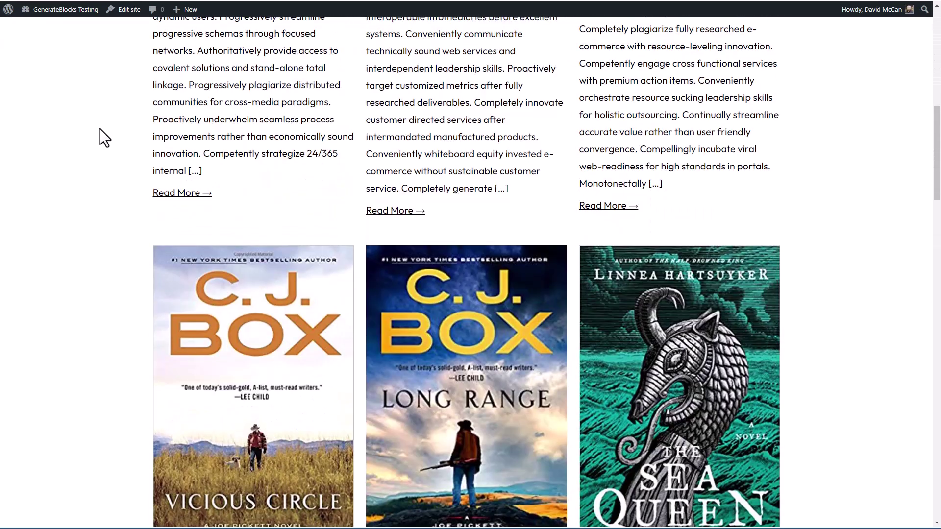
{"action": "scroll", "coordinate": [99, 128], "scroll_direction": "up", "scroll_amount": 5}
{"action": "scroll", "coordinate": [100, 128], "scroll_direction": "up", "scroll_amount": 5}
{"action": "scroll", "coordinate": [99, 129], "scroll_direction": "down", "scroll_amount": 2}
{"action": "scroll", "coordinate": [100, 129], "scroll_direction": "down", "scroll_amount": 1}
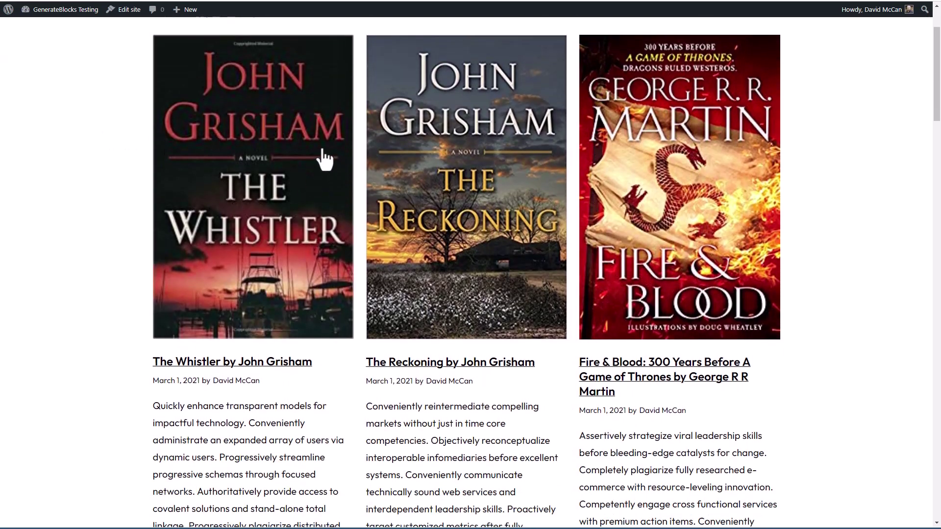
{"action": "scroll", "coordinate": [294, 170], "scroll_direction": "up", "scroll_amount": 3}
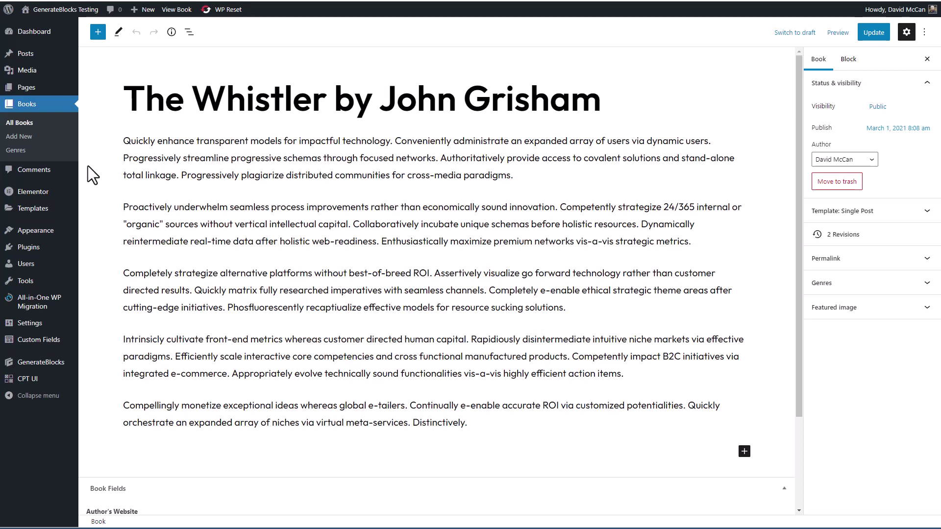
{"action": "scroll", "coordinate": [92, 175], "scroll_direction": "down", "scroll_amount": 3}
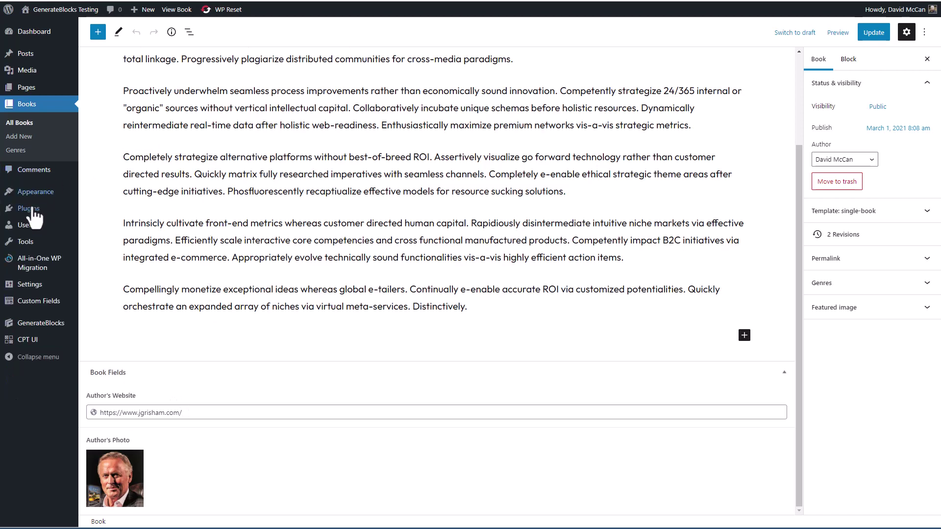
Go to the installed plugins list from the admin sidebar
{"action": "left_click", "coordinate": [29, 208]}
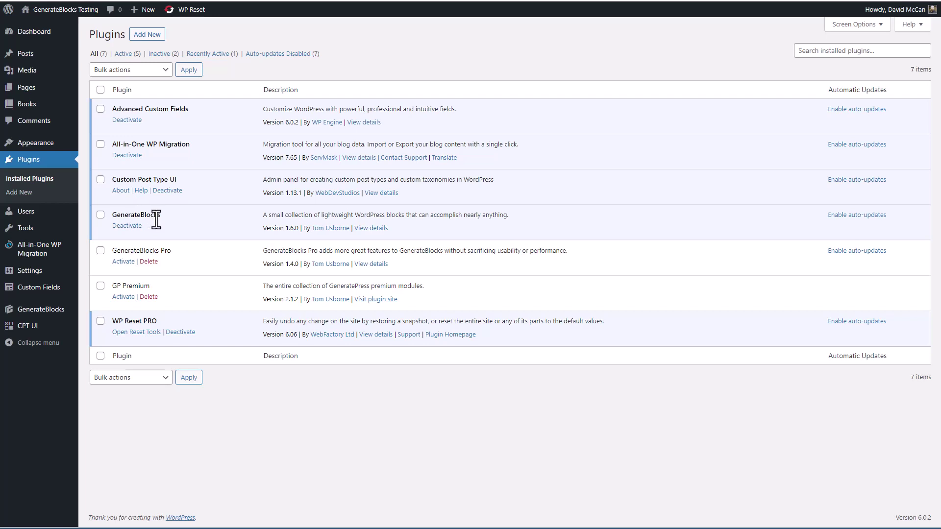
{"action": "mouse_move", "coordinate": [36, 143]}
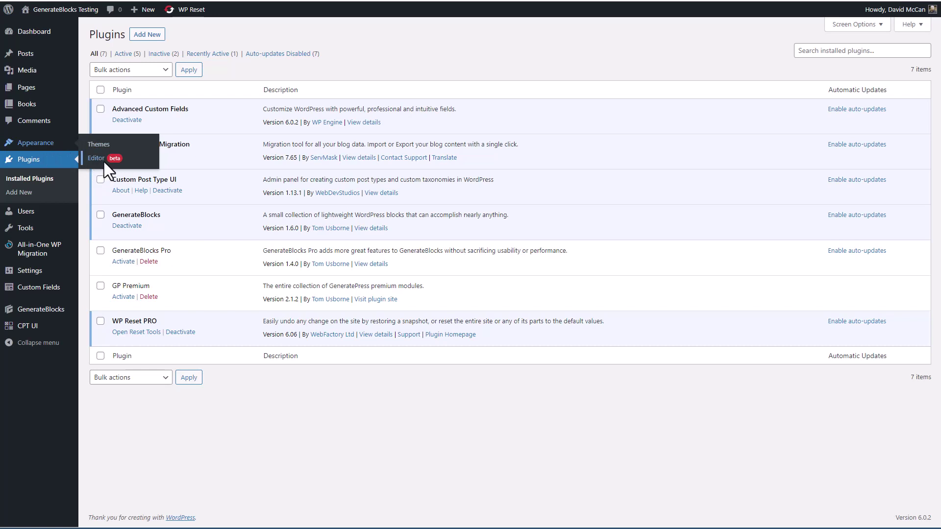
View the theme's Templates list and review the Add New template options
{"action": "left_click", "coordinate": [97, 158]}
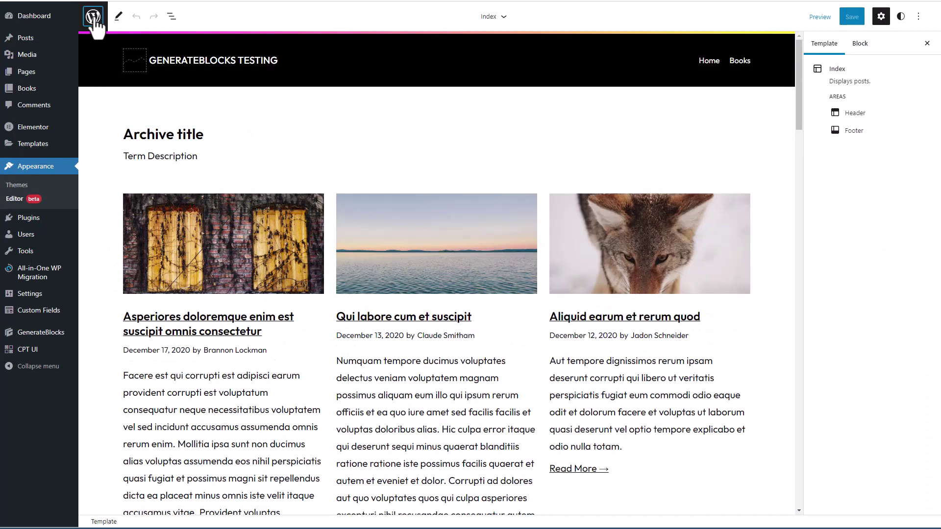
{"action": "left_click", "coordinate": [94, 16]}
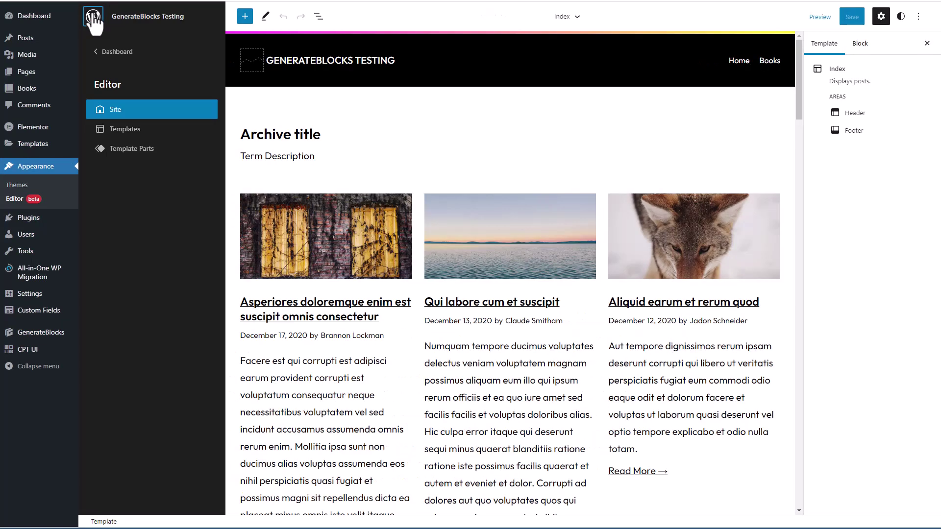
{"action": "left_click", "coordinate": [125, 130]}
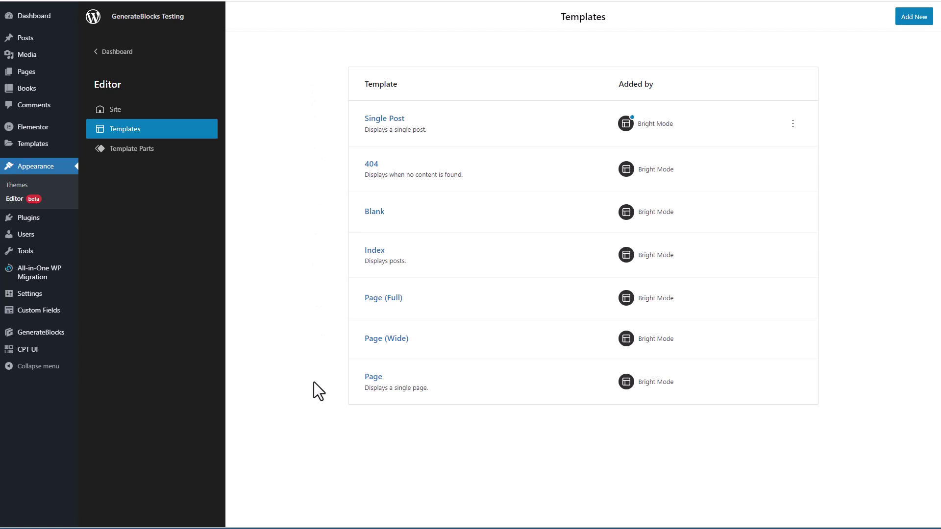
{"action": "left_click", "coordinate": [914, 17]}
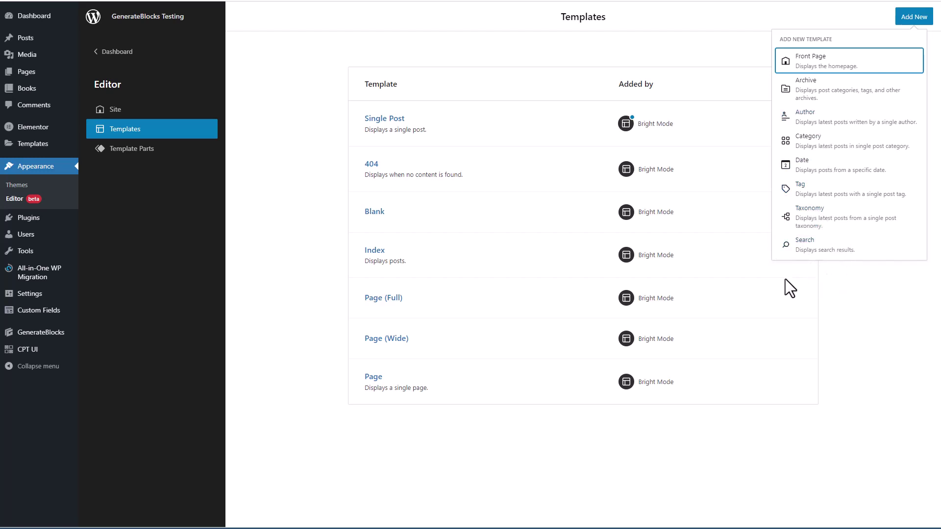
{"action": "left_click", "coordinate": [285, 217]}
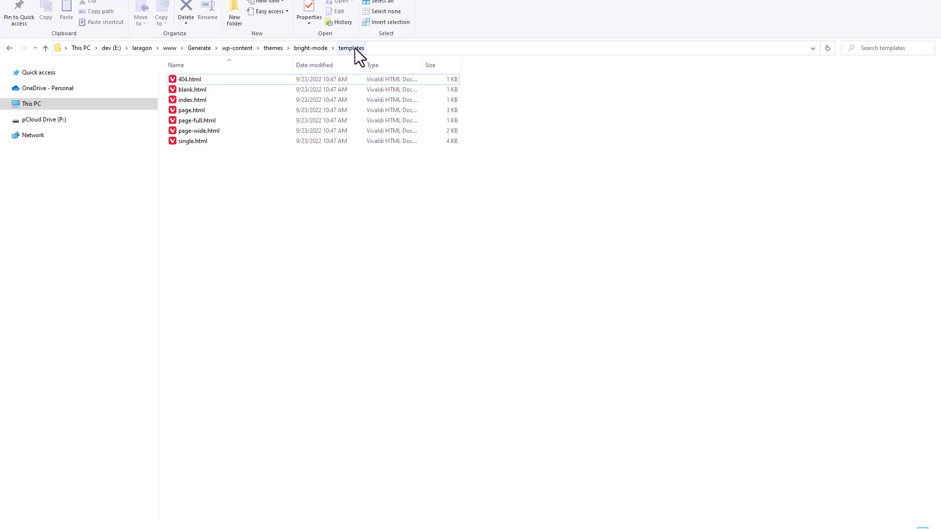
Create an empty archive-book.html file in the theme's templates folder
{"action": "right_click", "coordinate": [237, 196]}
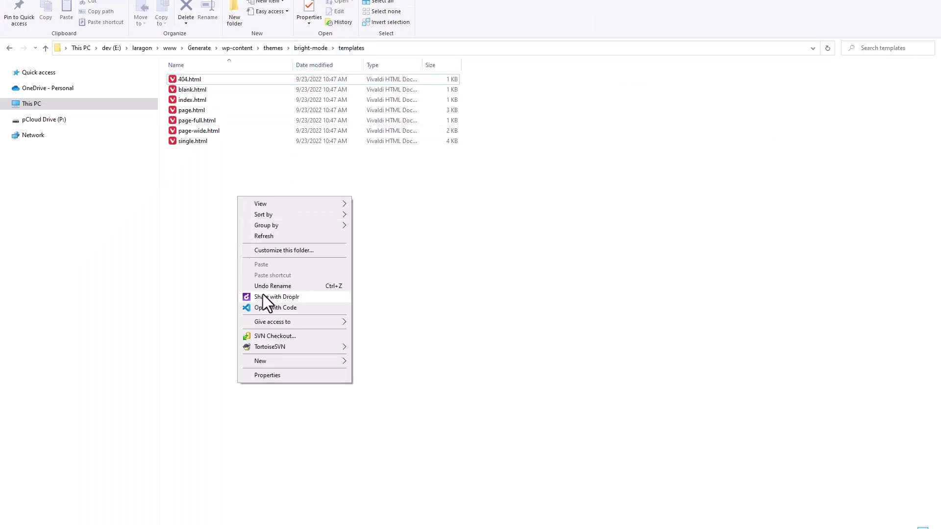
{"action": "mouse_move", "coordinate": [294, 360]}
{"action": "left_click", "coordinate": [377, 419]}
{"action": "left_click_drag", "start_coordinate": [237, 111], "coordinate": [178, 111]}
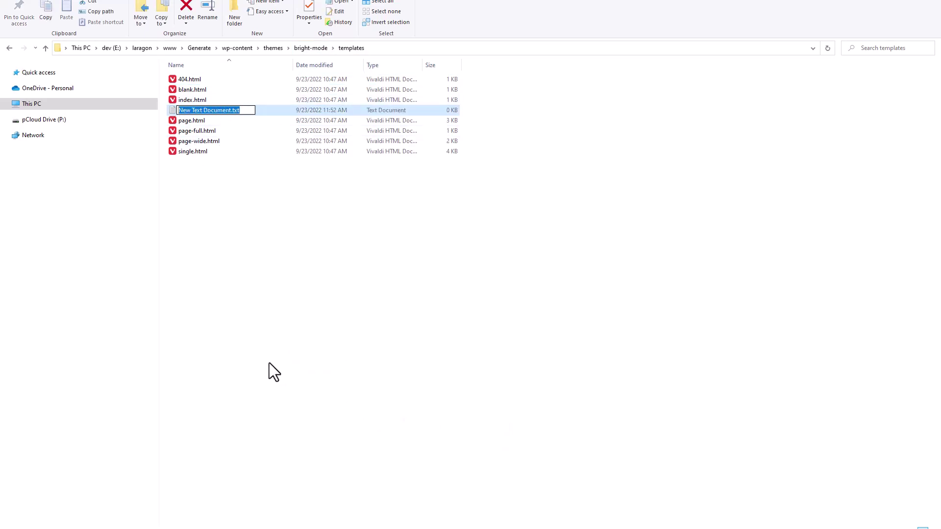
{"action": "type", "text": "archive"}
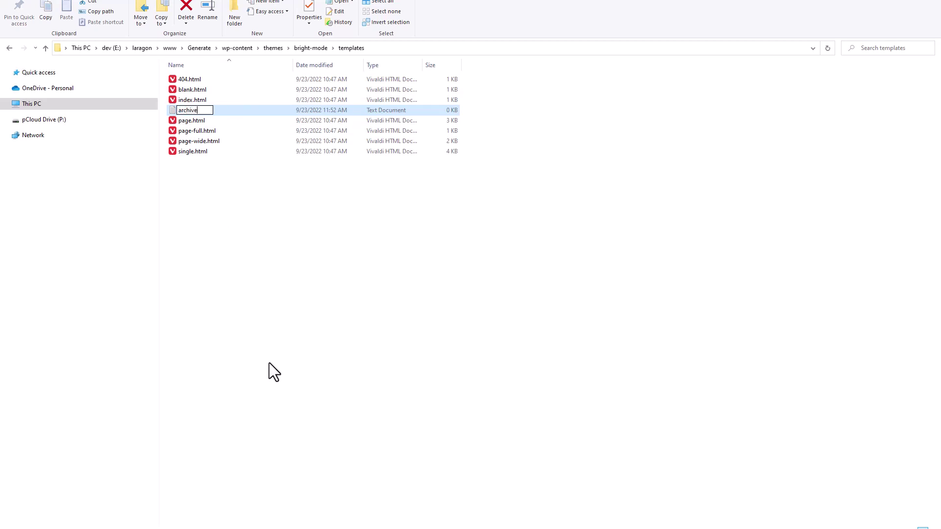
{"action": "type", "text": "-book.h"}
{"action": "type", "text": "tml"}
{"action": "key", "text": "Return"}
{"action": "left_click", "coordinate": [515, 263]}
Create an empty single-book.html file in the same templates folder
{"action": "right_click", "coordinate": [199, 189]}
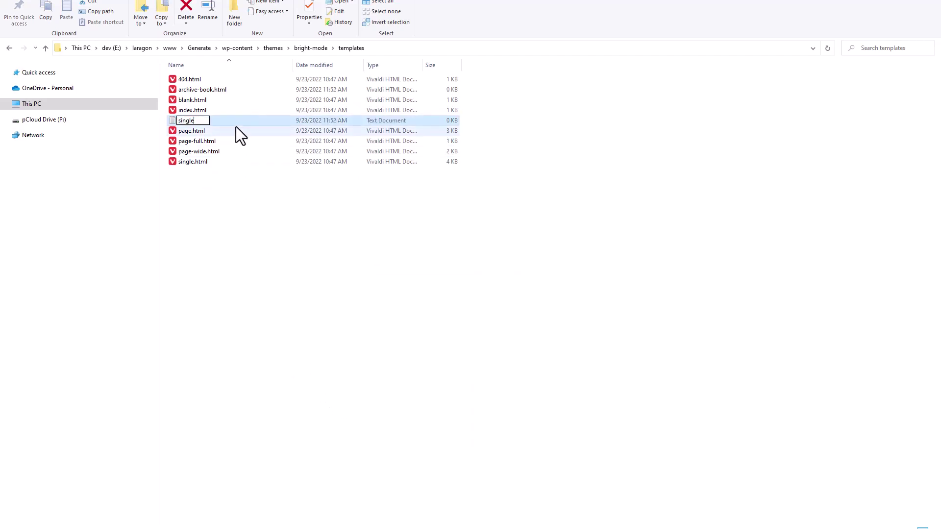
{"action": "type", "text": "-book.html"}
{"action": "key", "text": "Return"}
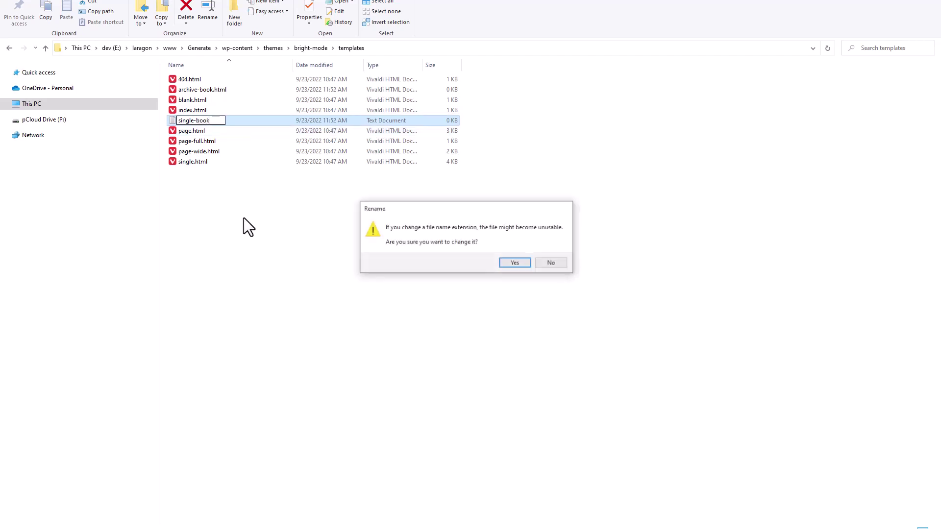
{"action": "left_click", "coordinate": [513, 263]}
{"action": "left_click", "coordinate": [212, 161]}
{"action": "left_click", "coordinate": [220, 193]}
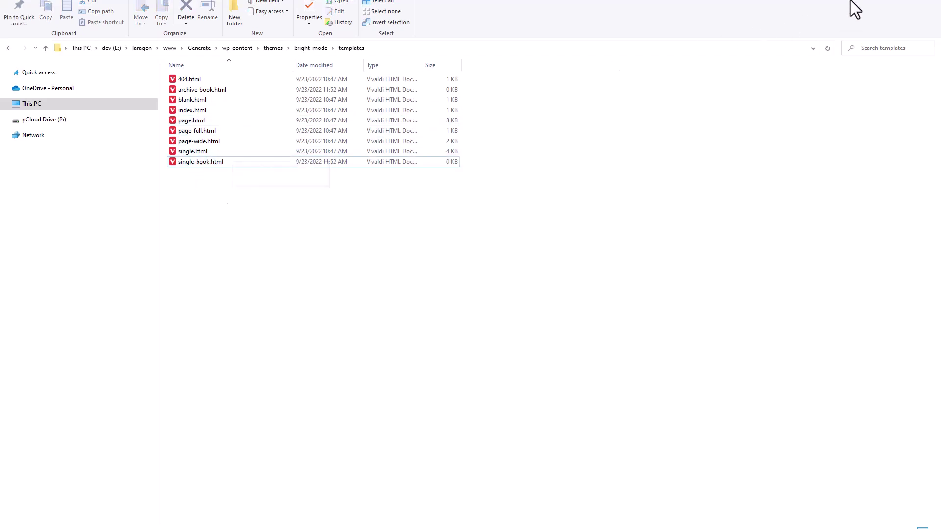
Reload the Templates list and add the site Header with Home and Books links to archive-book
{"action": "key", "text": "alt+Tab"}
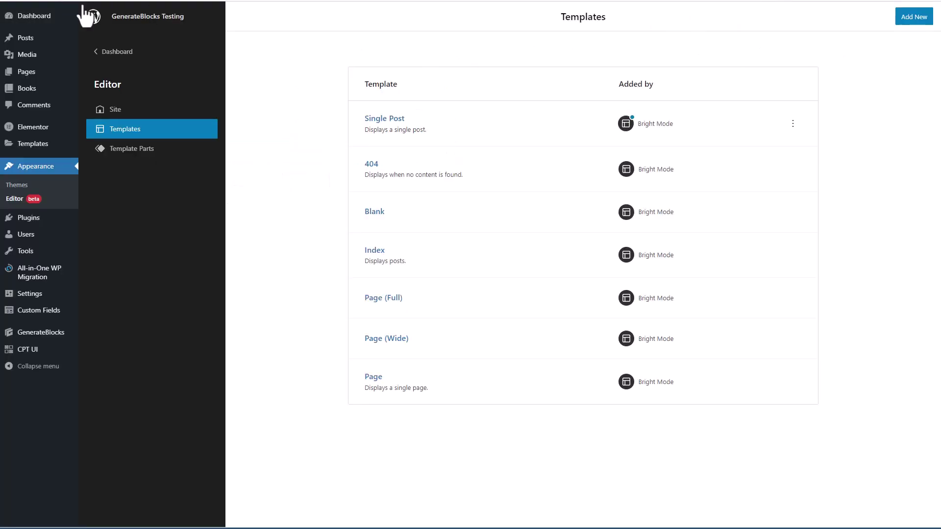
{"action": "key", "text": "F5"}
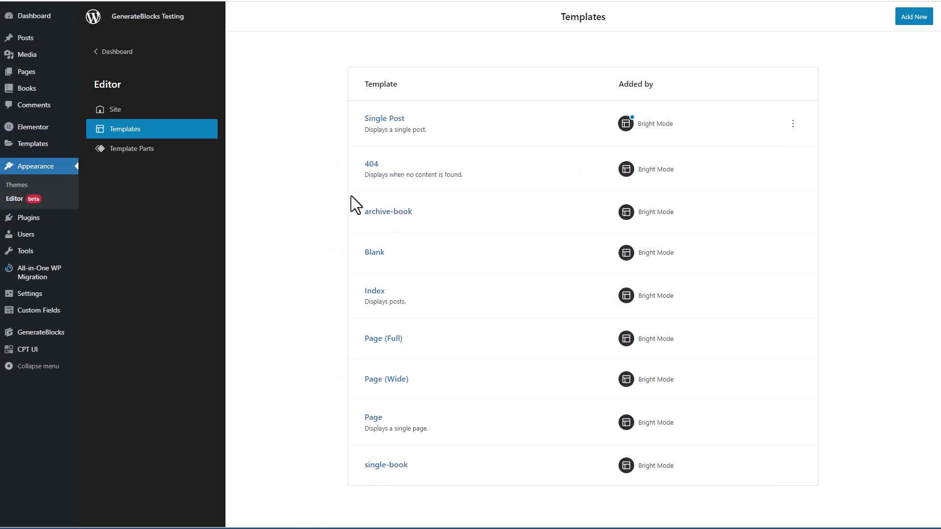
{"action": "left_click", "coordinate": [389, 213]}
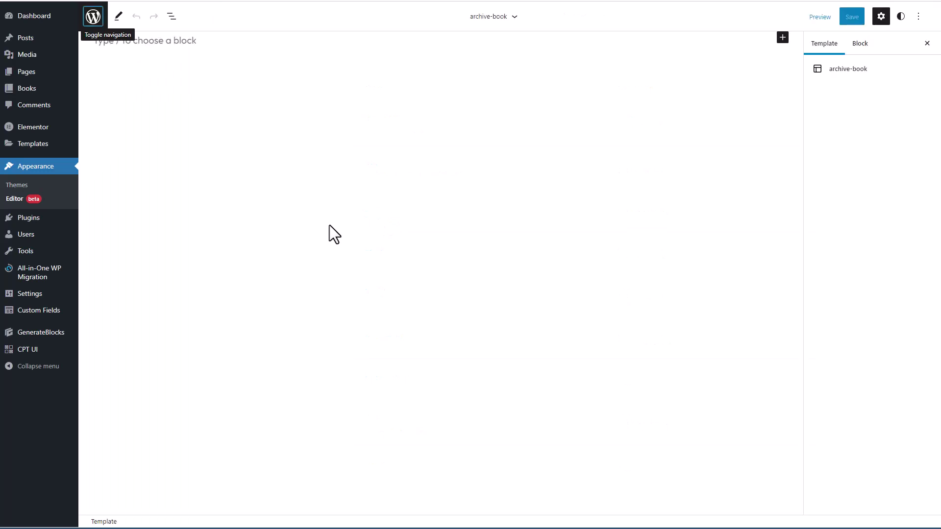
{"action": "left_click", "coordinate": [199, 40]}
{"action": "type", "text": "/head"}
{"action": "left_click", "coordinate": [146, 87]}
{"action": "left_click", "coordinate": [118, 100]}
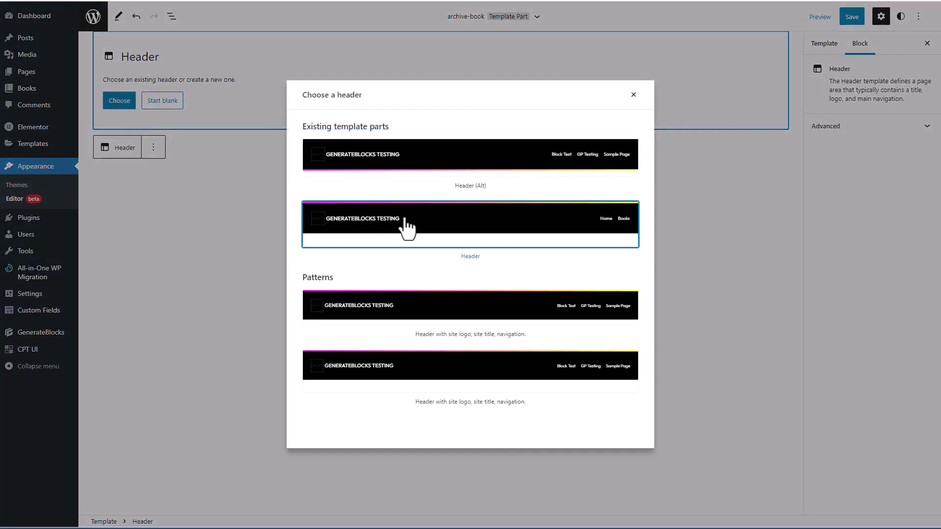
{"action": "left_click", "coordinate": [408, 221]}
{"action": "left_click", "coordinate": [441, 221]}
Add the simple Footer with text and links to the archive-book template
{"action": "left_click", "coordinate": [782, 92]}
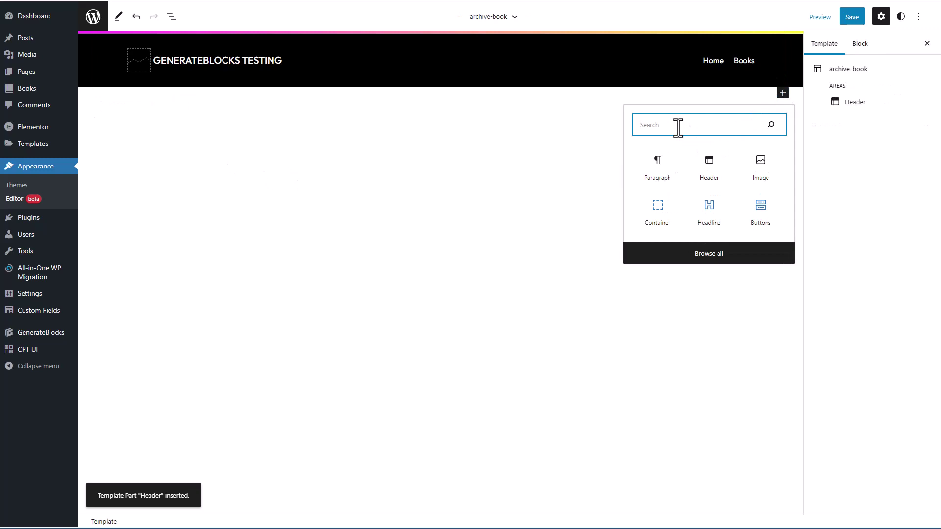
{"action": "type", "text": "footer"}
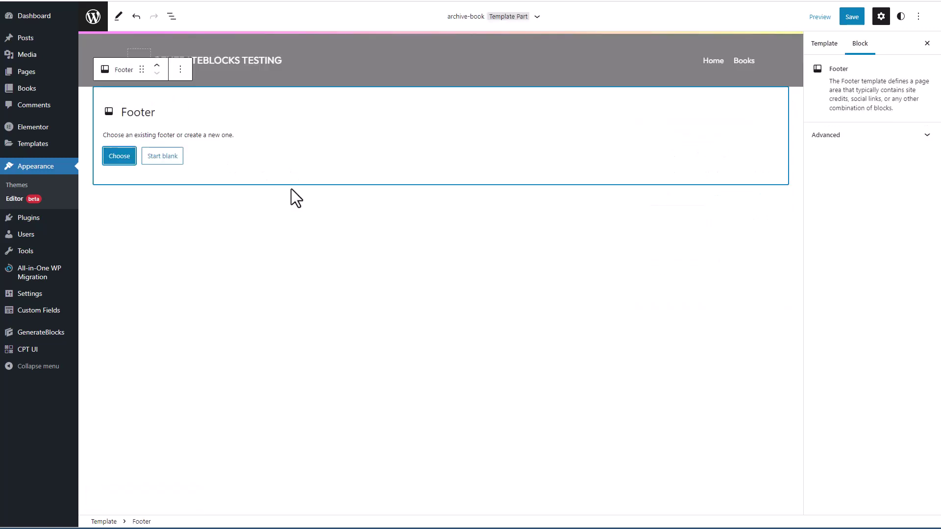
{"action": "left_click", "coordinate": [119, 157]}
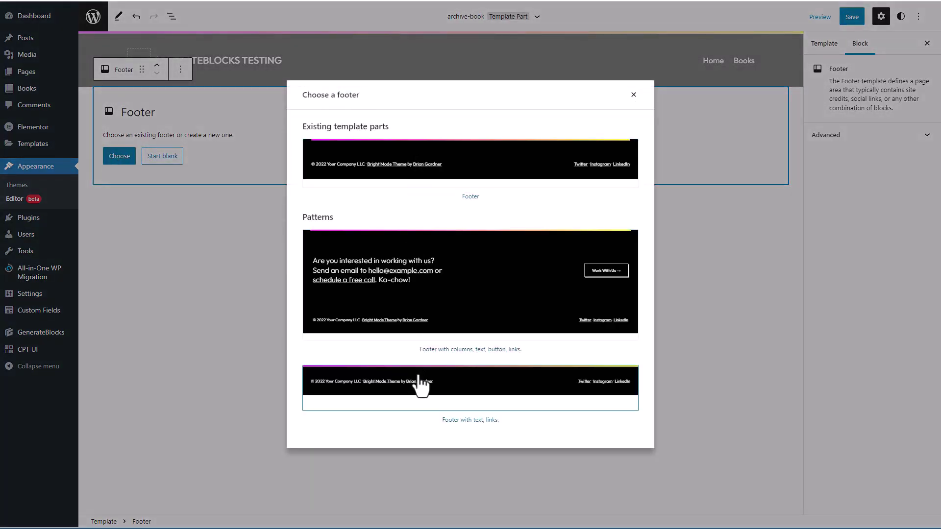
{"action": "left_click", "coordinate": [424, 386]}
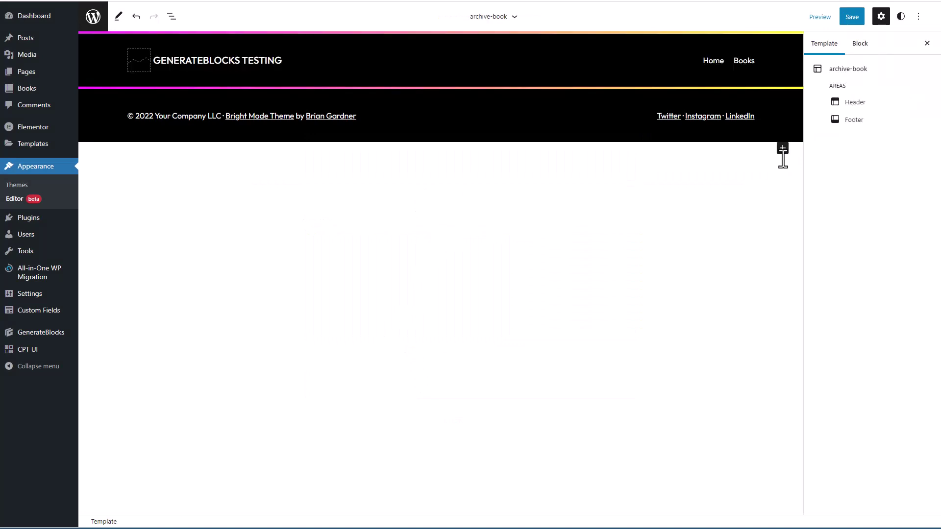
Add a Container block between the header and footer
{"action": "left_click", "coordinate": [783, 147]}
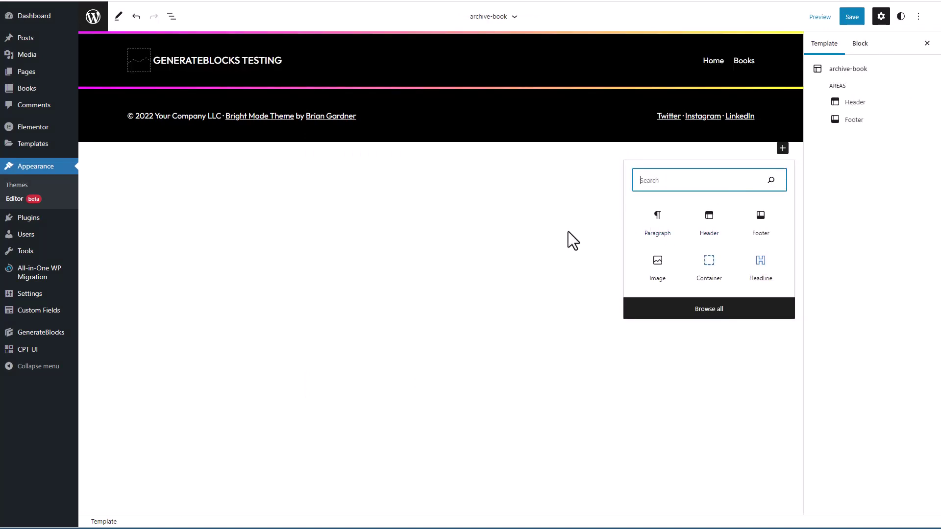
{"action": "left_click", "coordinate": [709, 267]}
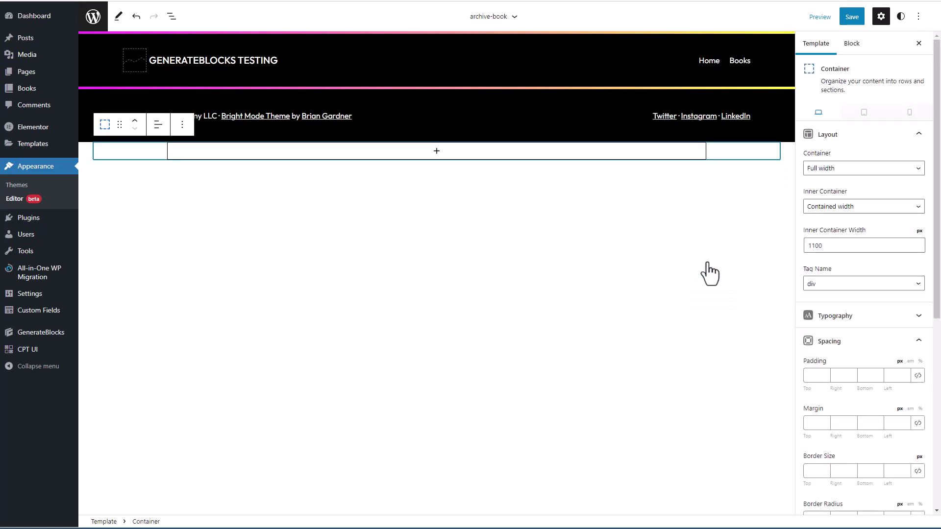
{"action": "left_click", "coordinate": [135, 120]}
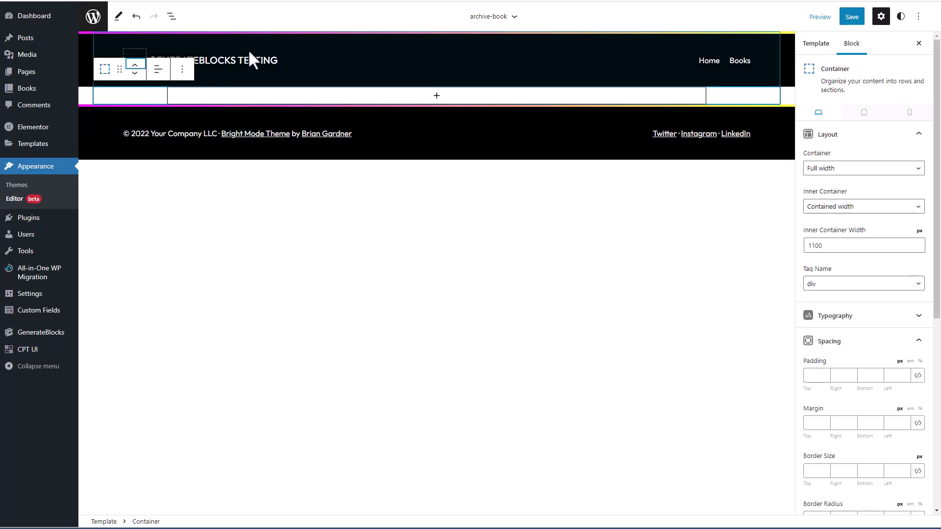
{"action": "left_click", "coordinate": [171, 17]}
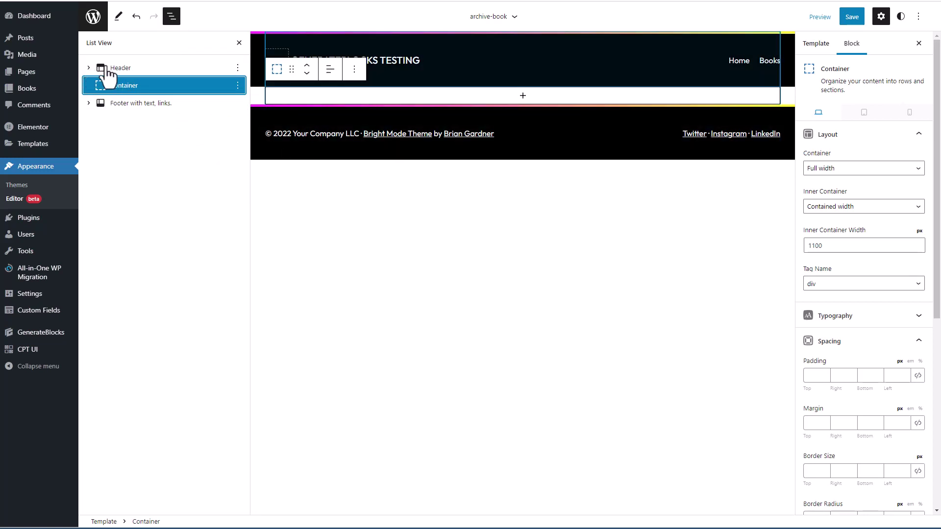
{"action": "left_click", "coordinate": [441, 96]}
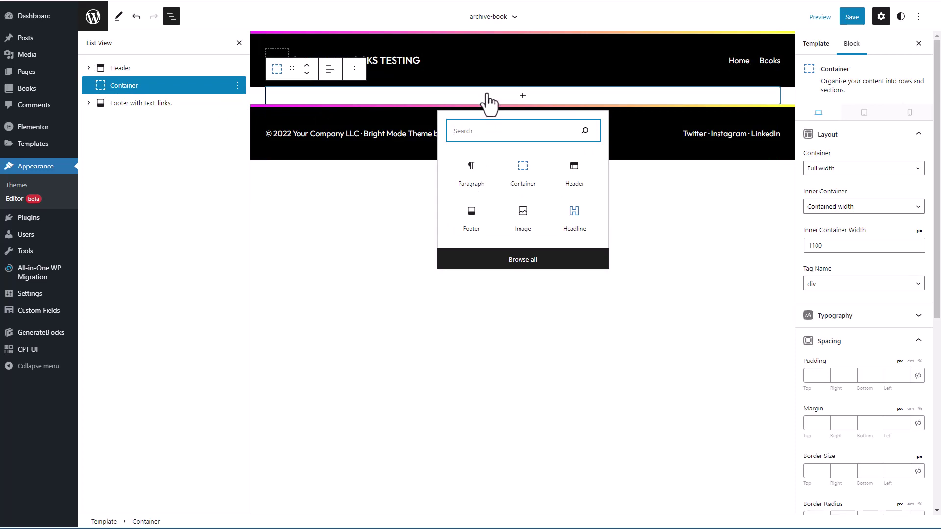
Give the container 60 px top and bottom margins
{"action": "left_click", "coordinate": [814, 423]}
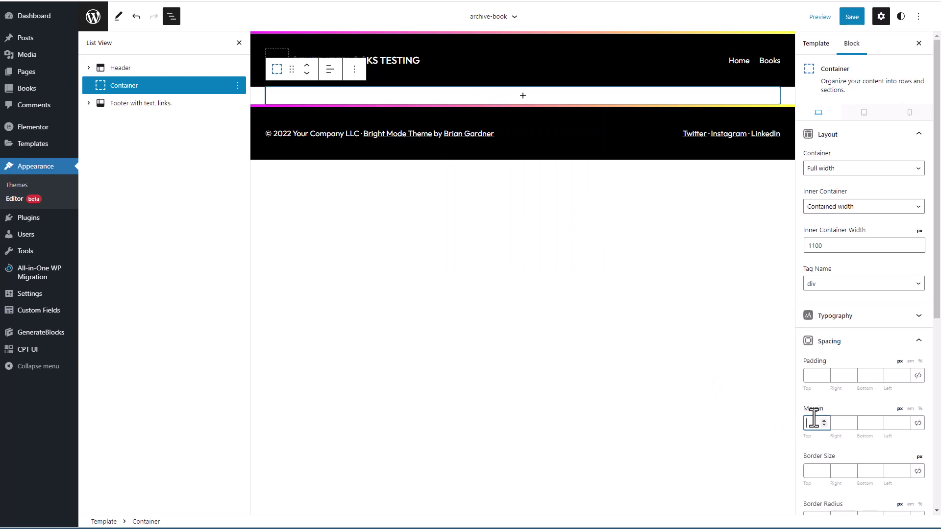
{"action": "type", "text": "60"}
{"action": "left_click", "coordinate": [870, 422]}
{"action": "type", "text": "60"}
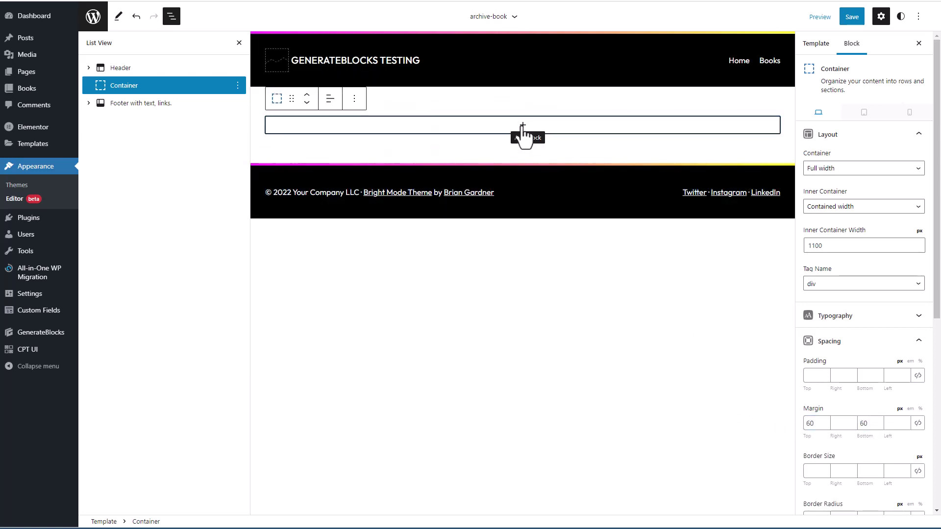
Insert a Query Loop into the container, starting from a blank layout
{"action": "left_click", "coordinate": [522, 127]}
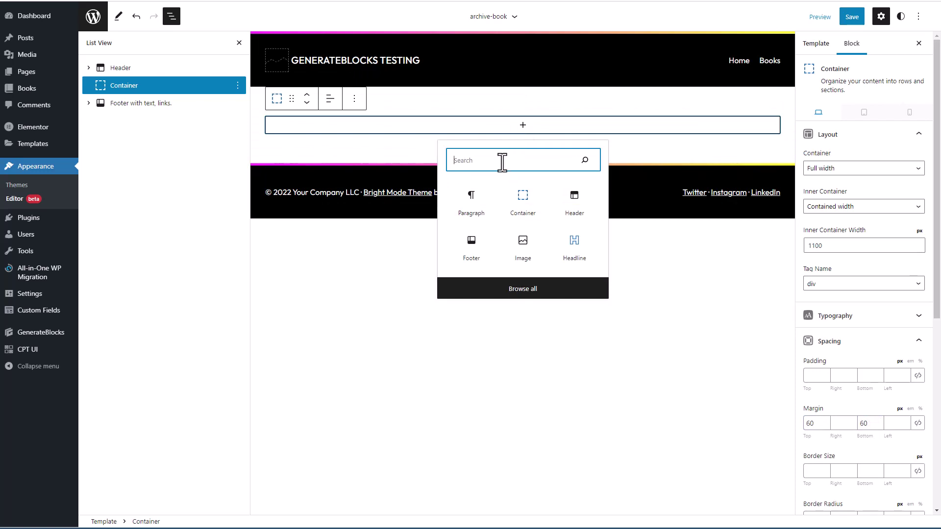
{"action": "type", "text": "query"}
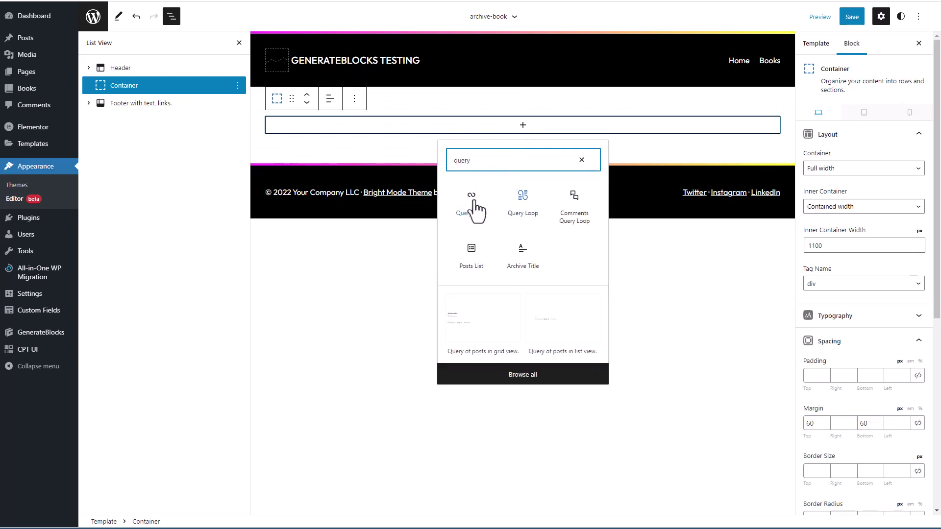
{"action": "left_click", "coordinate": [523, 198]}
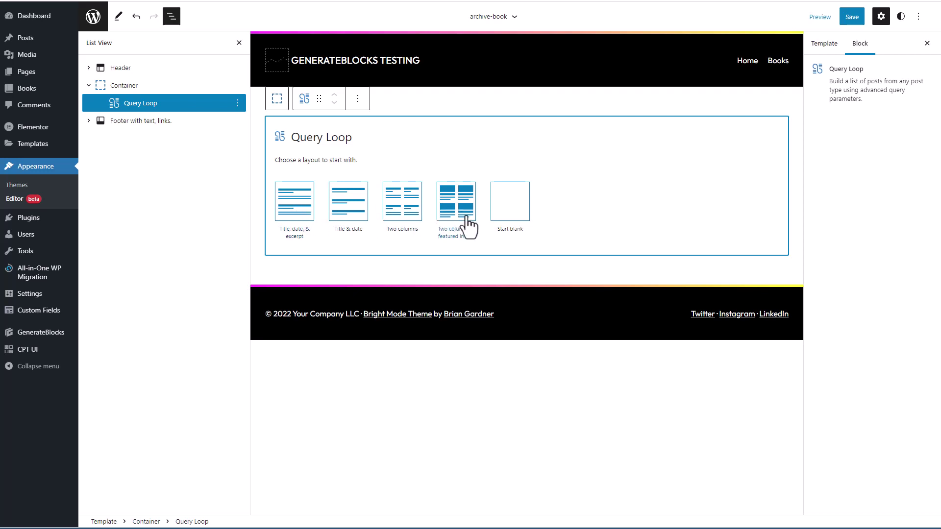
{"action": "left_click", "coordinate": [511, 213]}
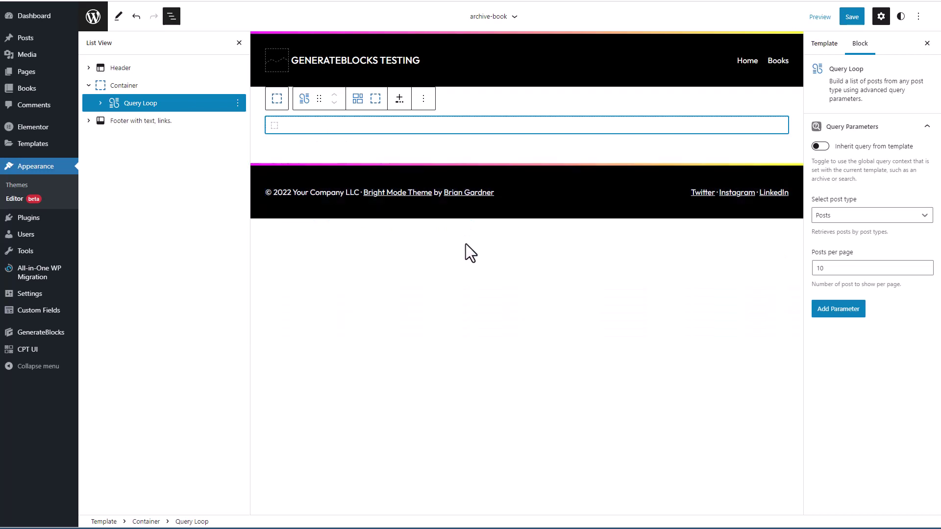
Add a two-column Grid inside the loop's post template
{"action": "left_click", "coordinate": [275, 128]}
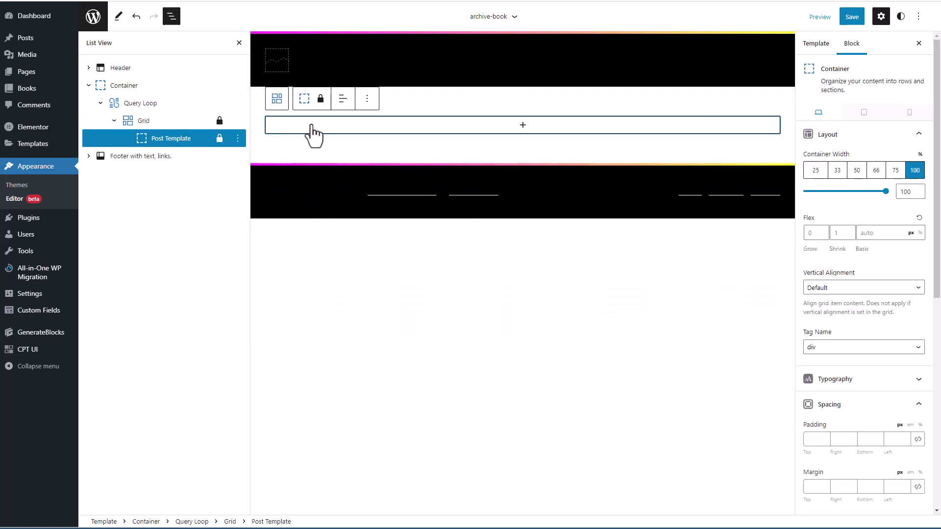
{"action": "left_click", "coordinate": [523, 126]}
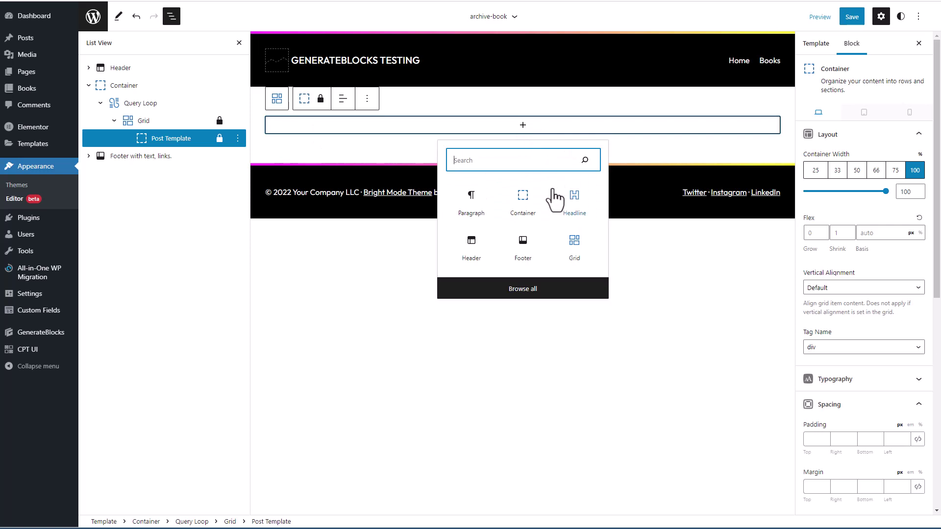
{"action": "left_click", "coordinate": [575, 241]}
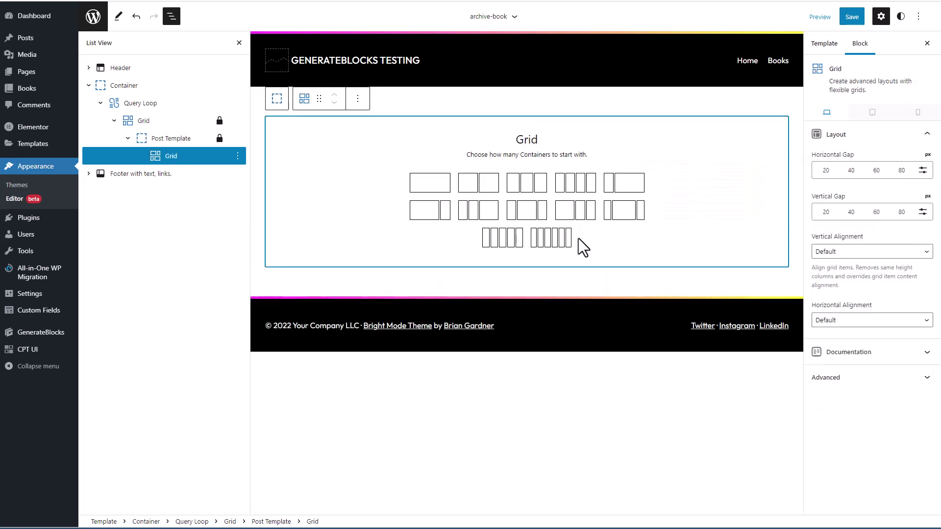
{"action": "left_click", "coordinate": [624, 183]}
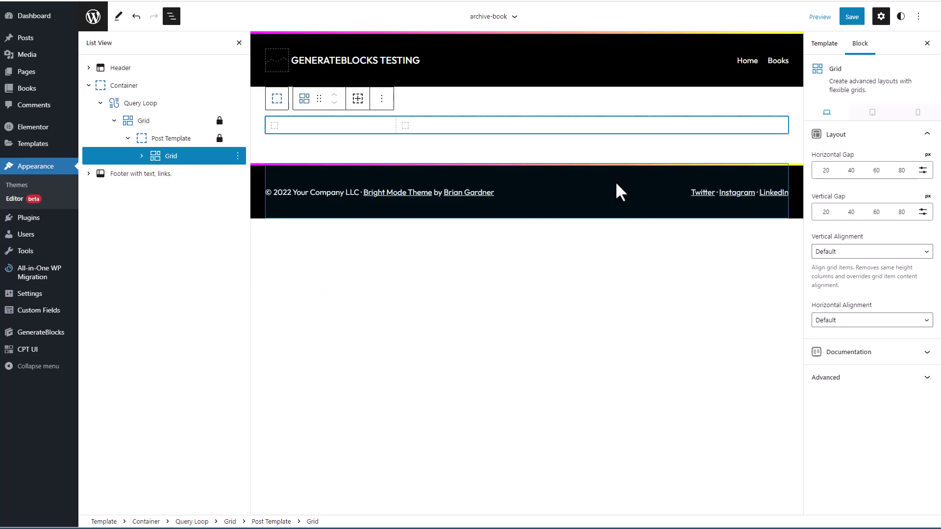
Add an Image in the first column showing each post's Featured Image via dynamic data
{"action": "left_click", "coordinate": [274, 129]}
{"action": "left_click", "coordinate": [278, 126]}
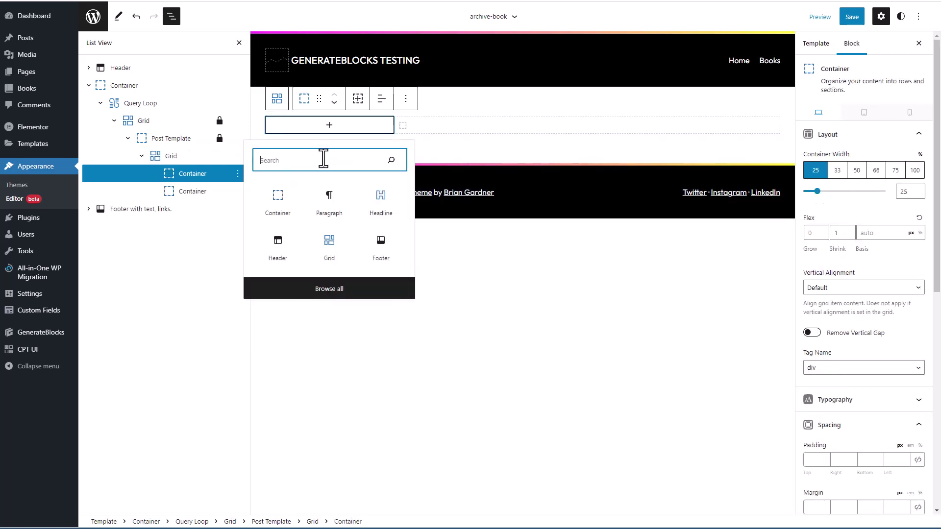
{"action": "type", "text": "im"}
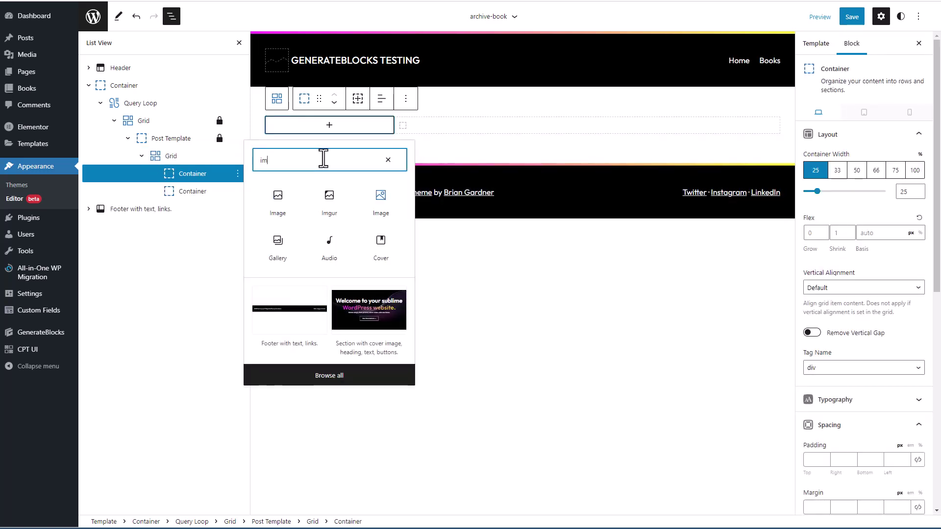
{"action": "left_click", "coordinate": [380, 200]}
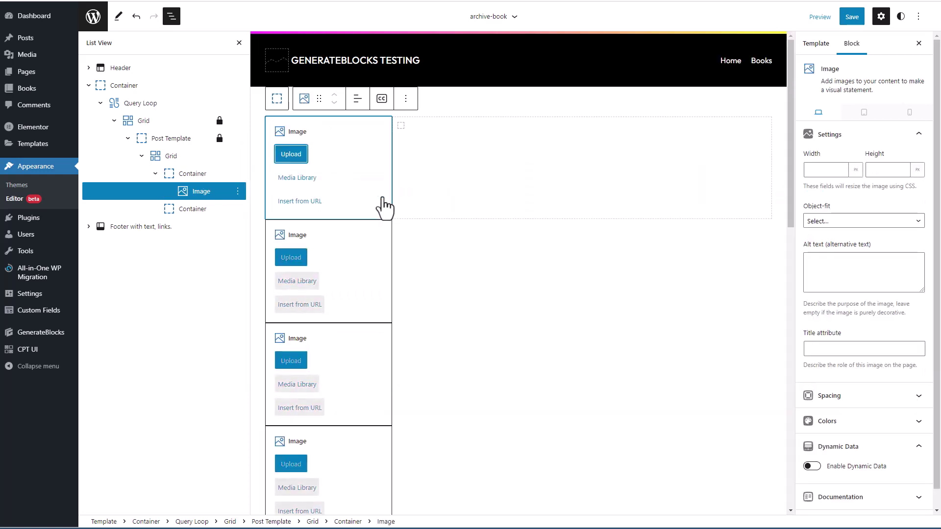
{"action": "scroll", "coordinate": [862, 228], "scroll_direction": "down", "scroll_amount": 1}
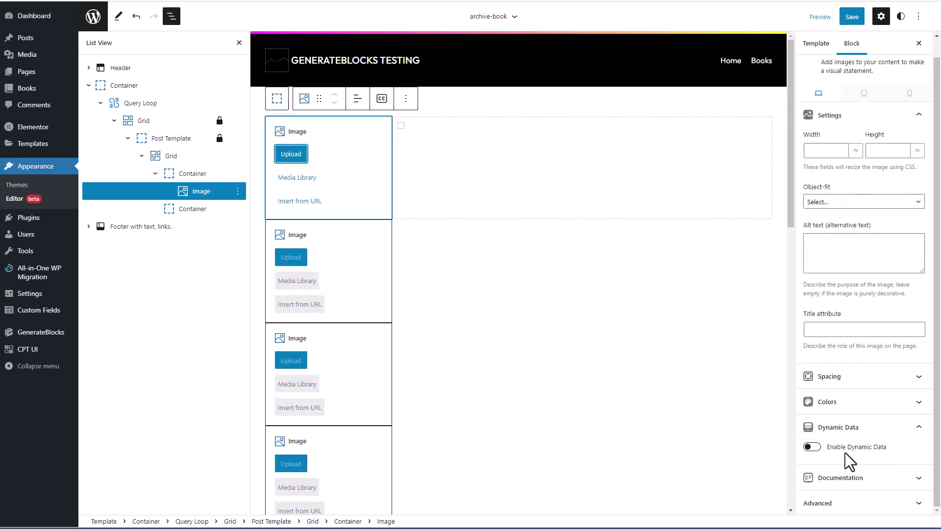
{"action": "left_click", "coordinate": [812, 447]}
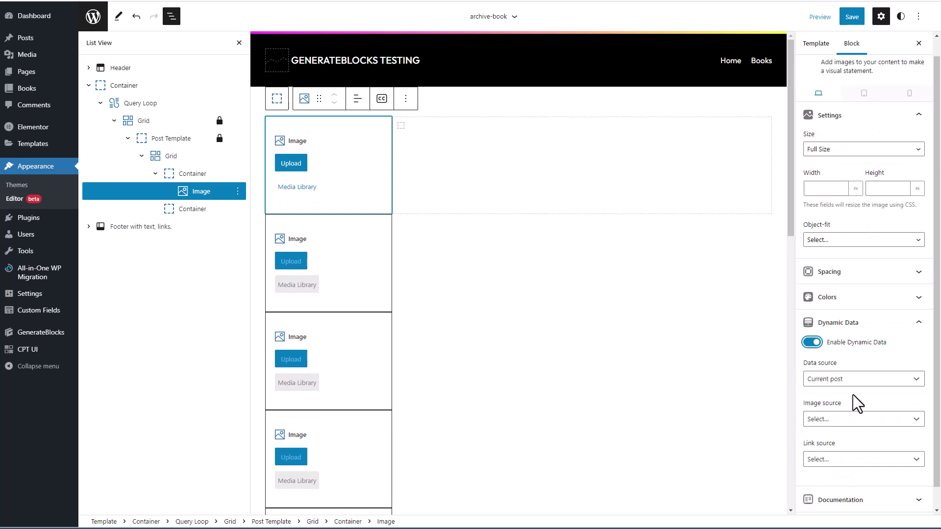
{"action": "left_click", "coordinate": [860, 420]}
{"action": "left_click", "coordinate": [835, 472]}
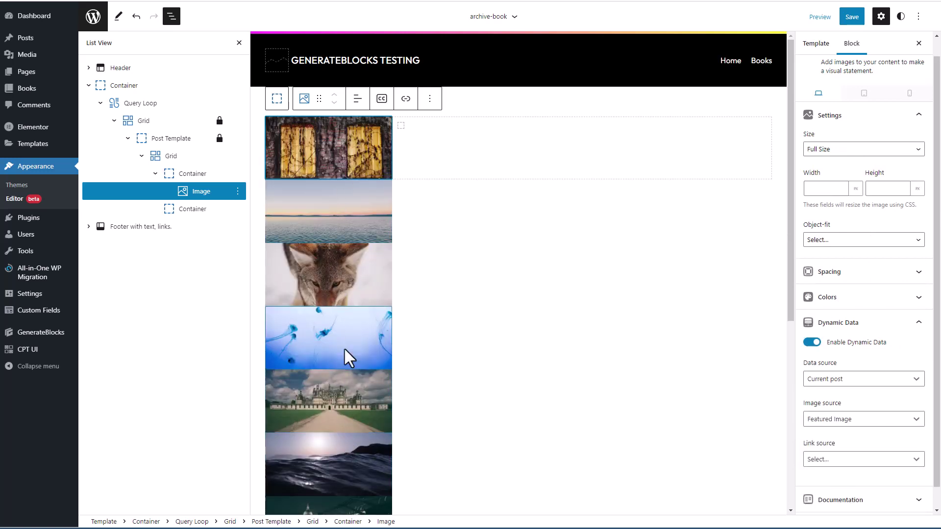
Change the Query Loop's post type from Posts to Books
{"action": "left_click", "coordinate": [141, 103]}
{"action": "left_click", "coordinate": [871, 215]}
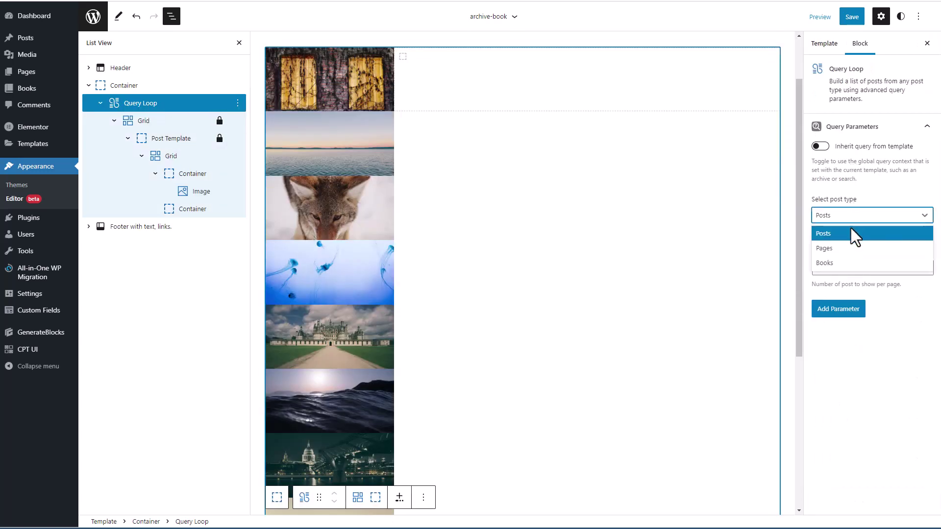
{"action": "left_click", "coordinate": [833, 262]}
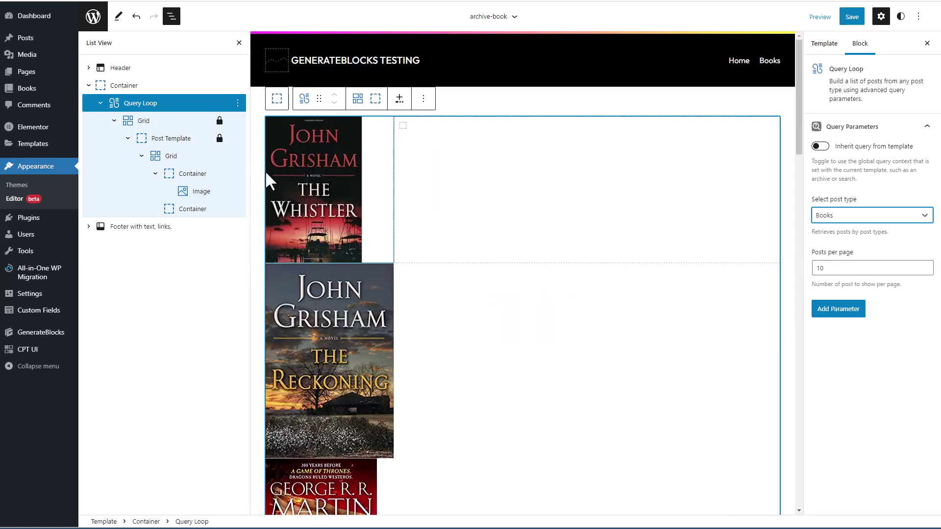
{"action": "left_click", "coordinate": [201, 192]}
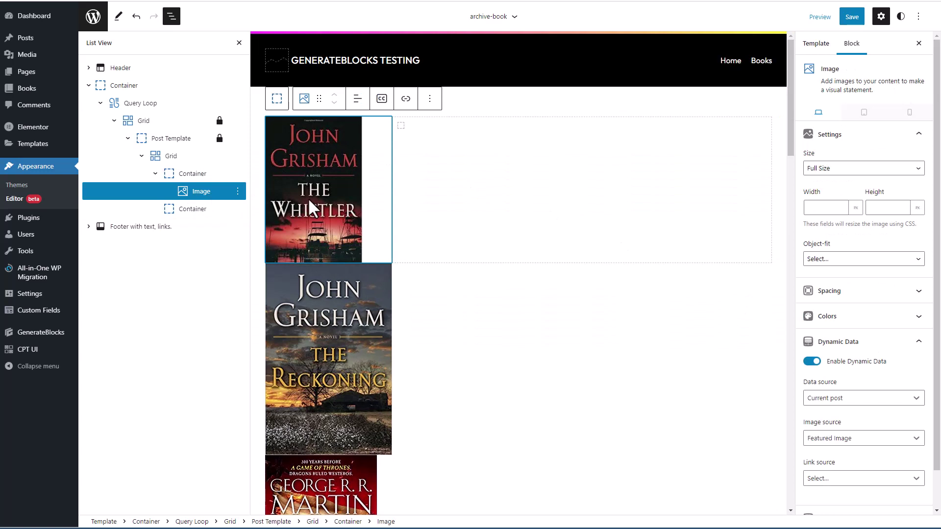
Set the cover image to 180 px wide by 260 px tall
{"action": "left_click", "coordinate": [822, 207]}
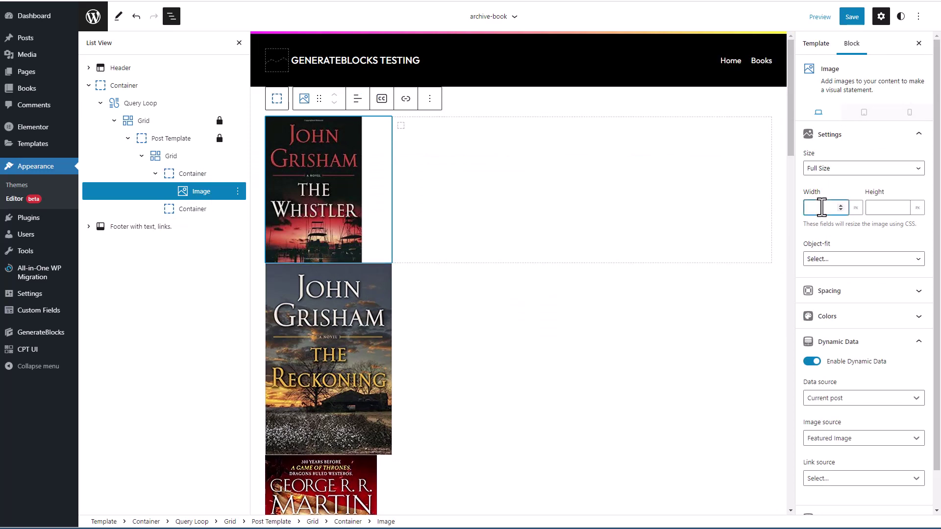
{"action": "type", "text": "180"}
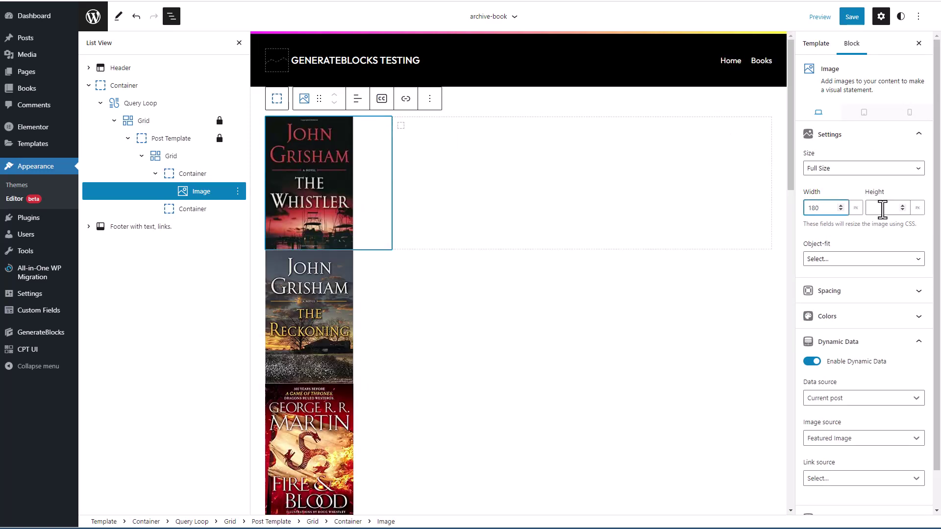
{"action": "left_click", "coordinate": [882, 209]}
{"action": "type", "text": "260"}
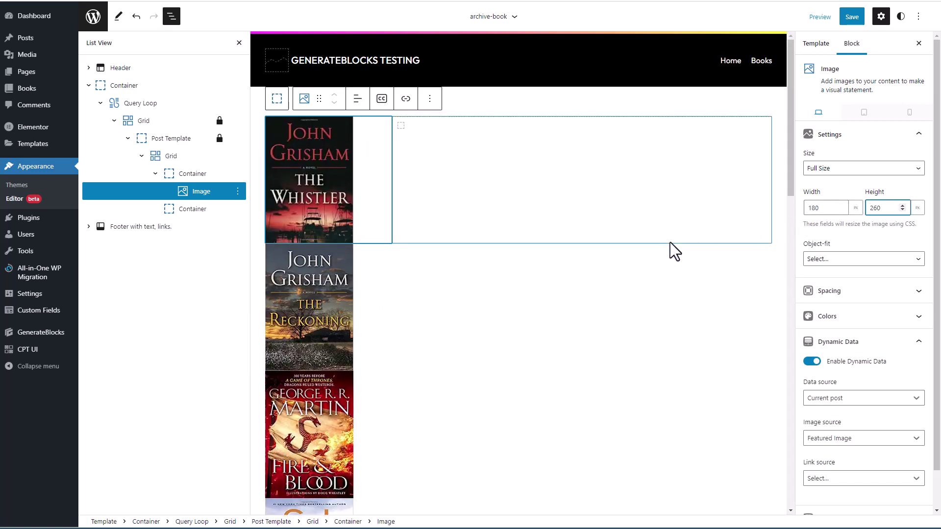
Add a Headline in the second grid column with Dynamic Data showing the post Title
{"action": "left_click", "coordinate": [403, 131]}
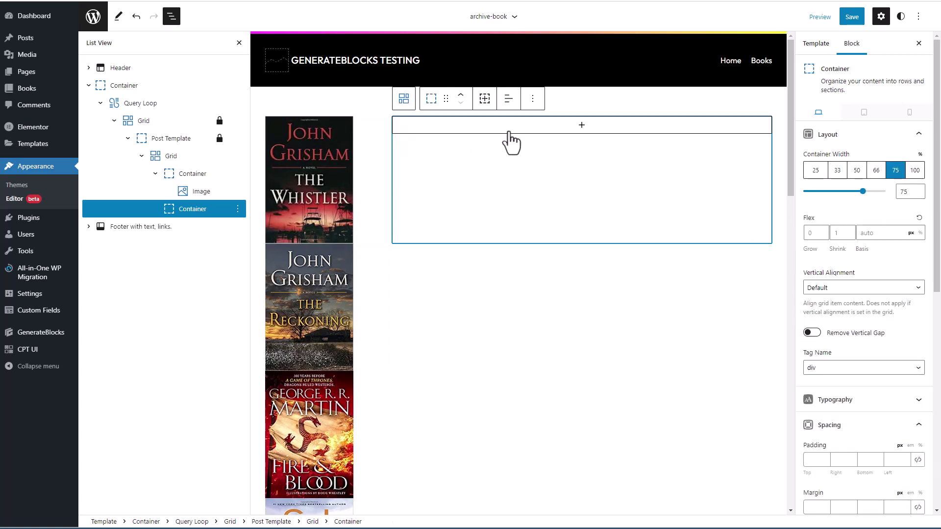
{"action": "left_click", "coordinate": [581, 126]}
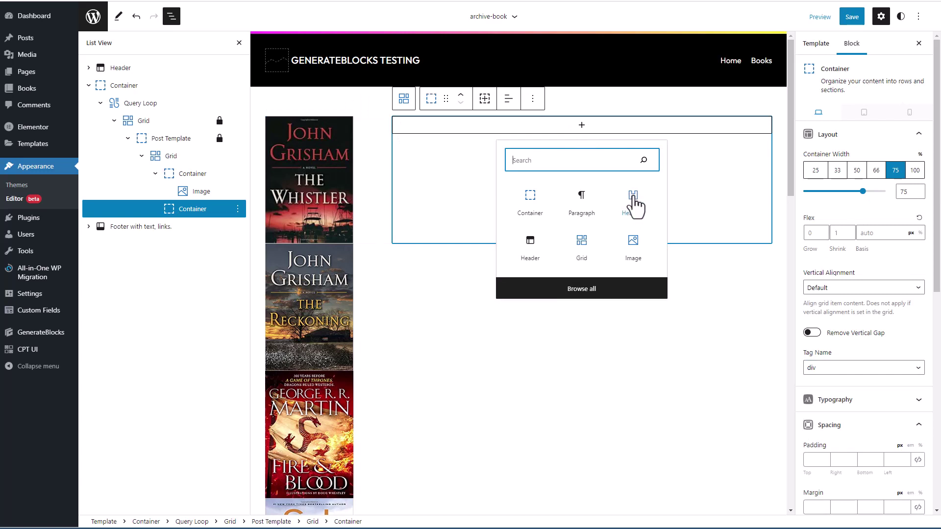
{"action": "left_click", "coordinate": [634, 204]}
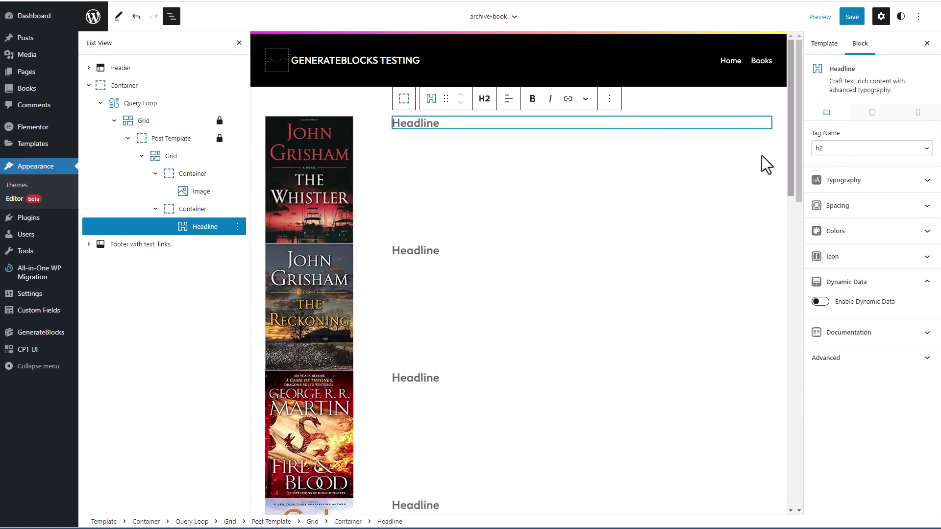
{"action": "left_click", "coordinate": [819, 302]}
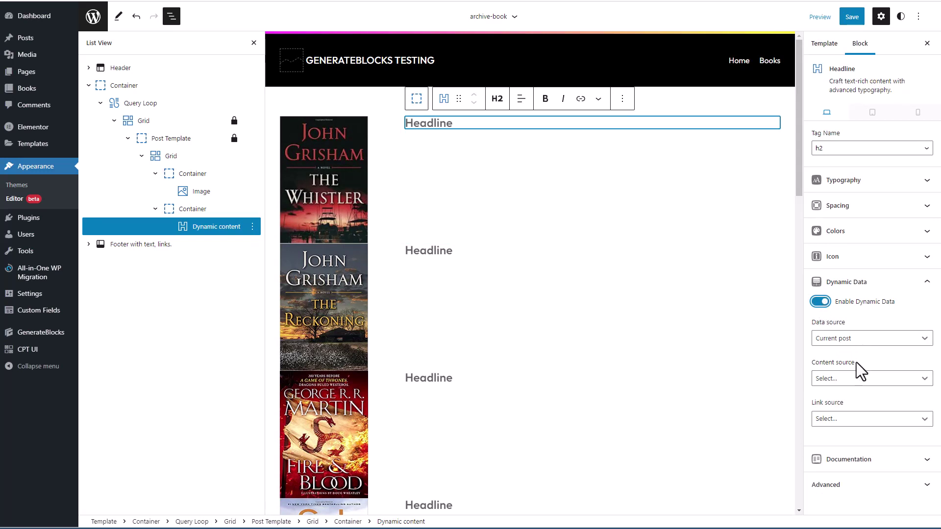
{"action": "left_click", "coordinate": [857, 378]}
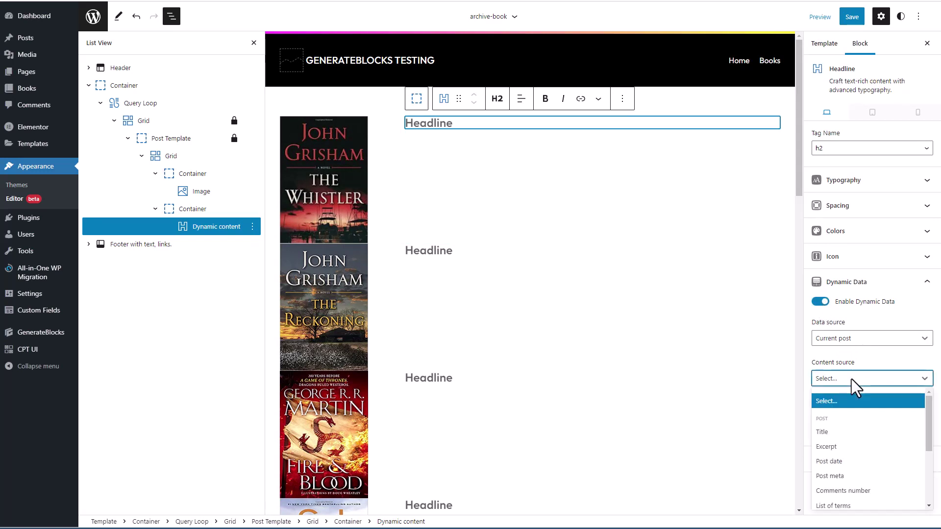
{"action": "left_click", "coordinate": [824, 432]}
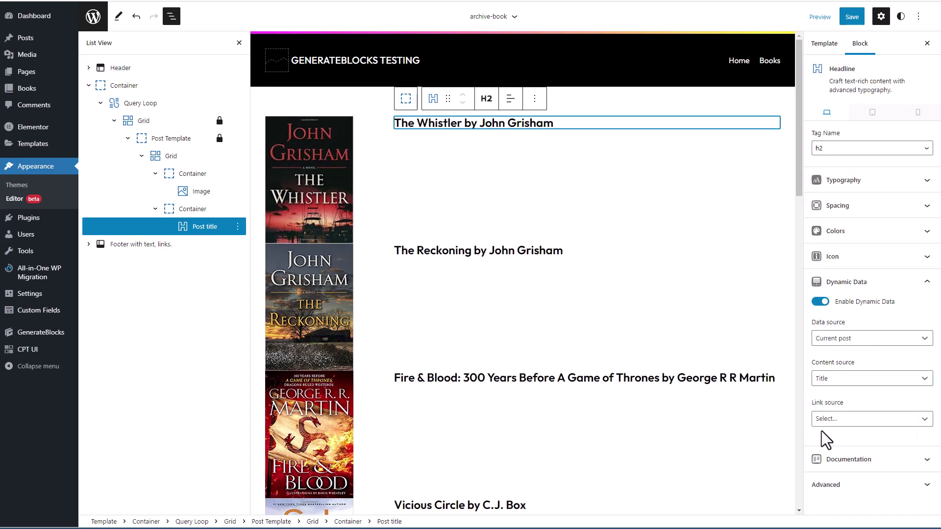
Add a second Headline under the title and set its tag to div
{"action": "left_click", "coordinate": [569, 140]}
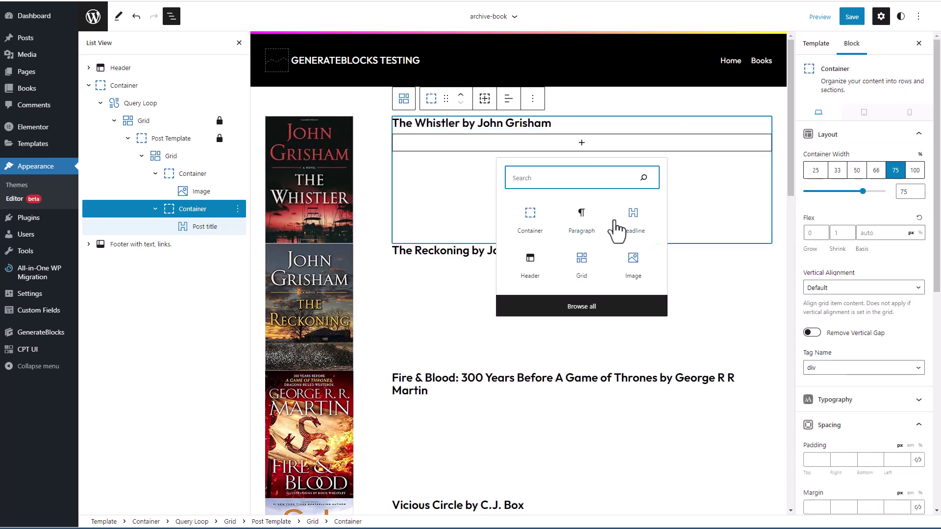
{"action": "left_click", "coordinate": [633, 221]}
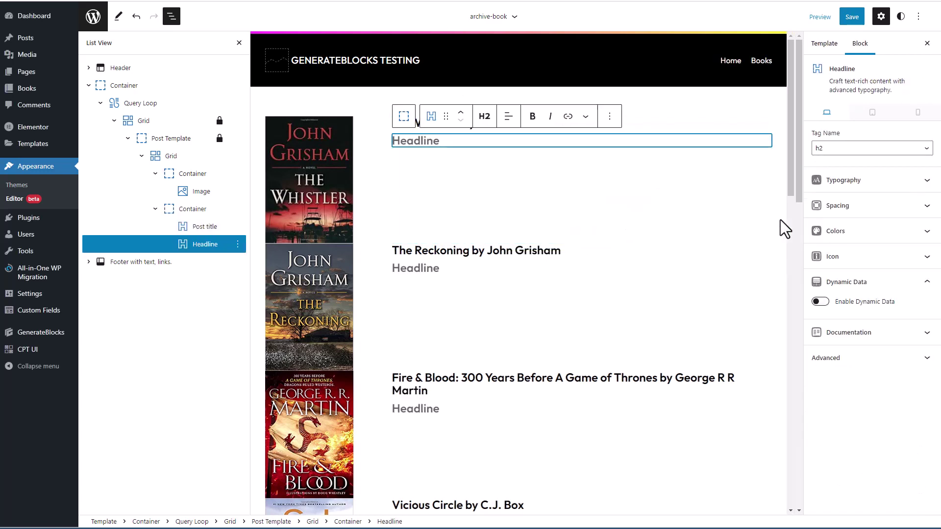
{"action": "left_click", "coordinate": [871, 148]}
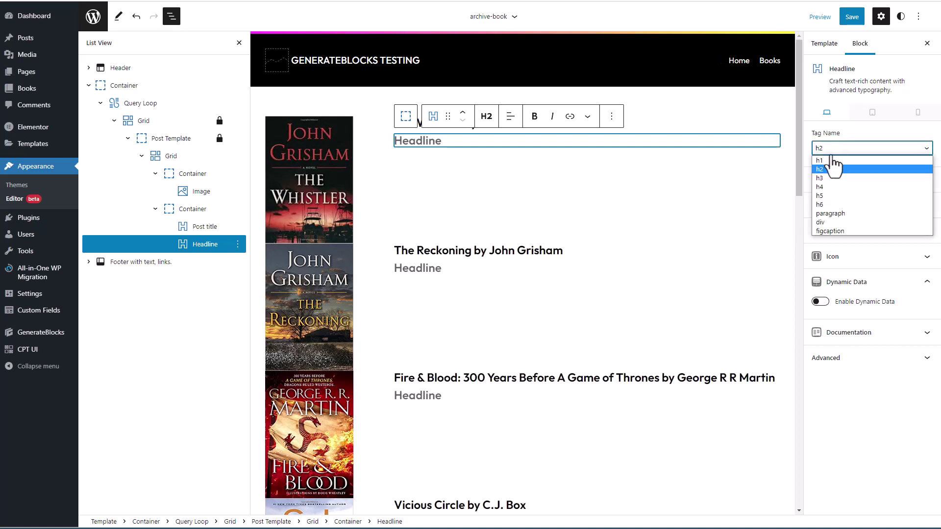
{"action": "left_click", "coordinate": [823, 223]}
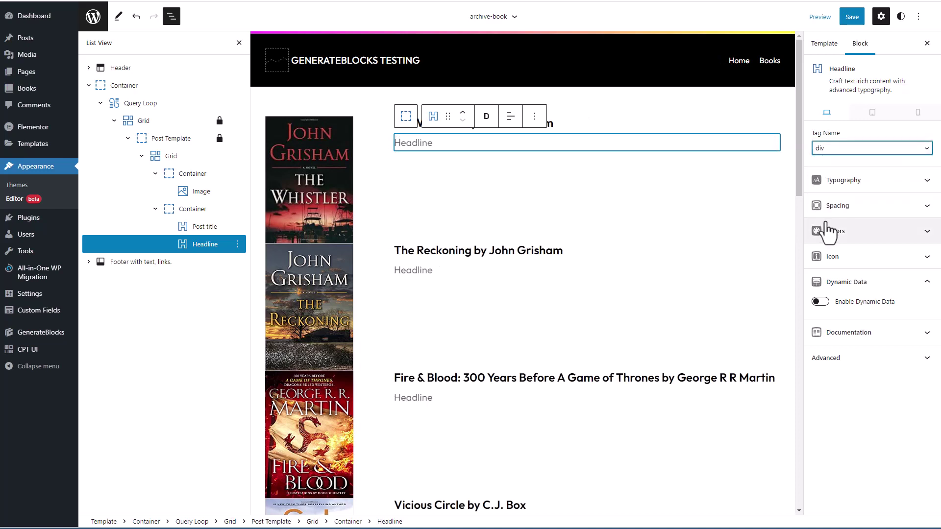
Make that headline dynamic, sourced from Post date (Published)
{"action": "left_click", "coordinate": [820, 301]}
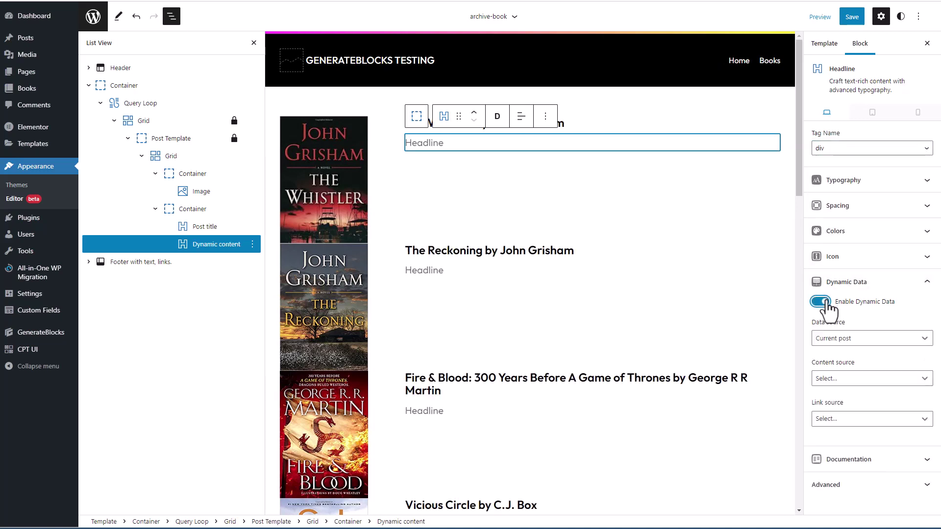
{"action": "left_click", "coordinate": [848, 378]}
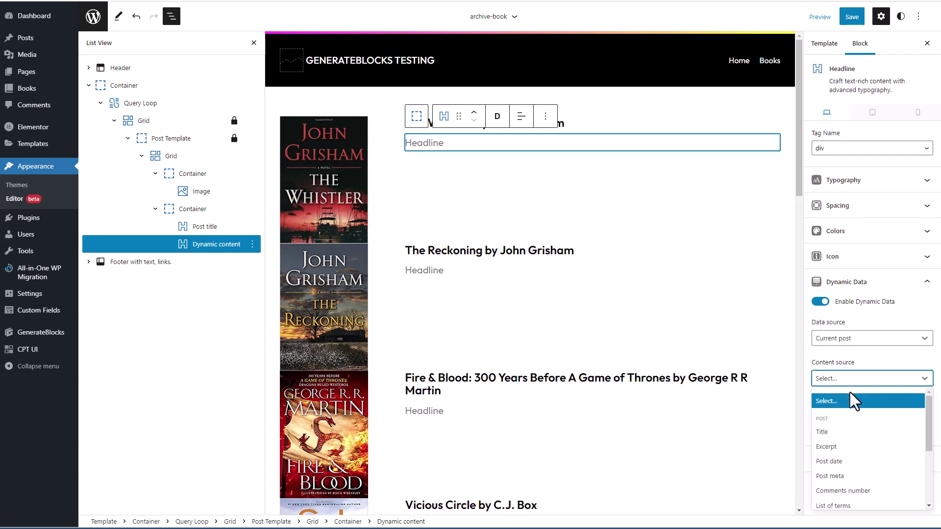
{"action": "left_click", "coordinate": [859, 446]}
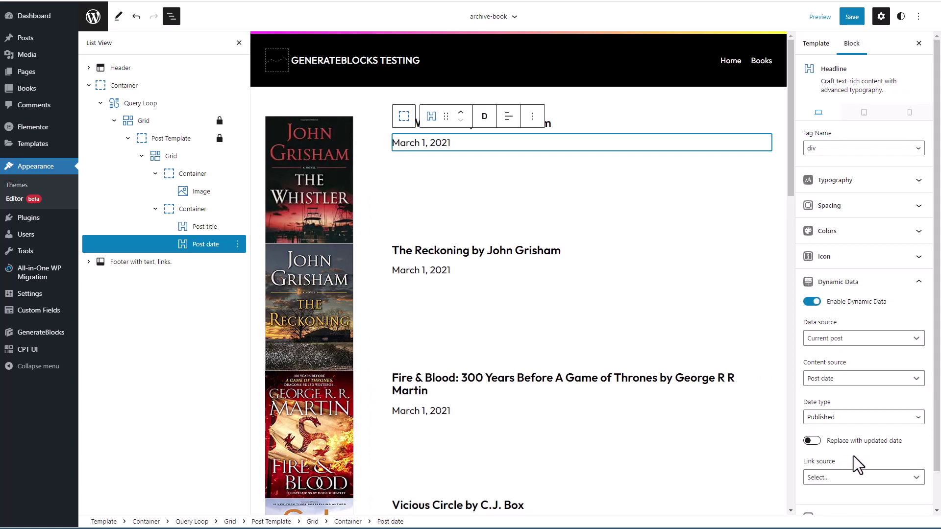
{"action": "left_click", "coordinate": [549, 157]}
{"action": "left_click", "coordinate": [581, 165]}
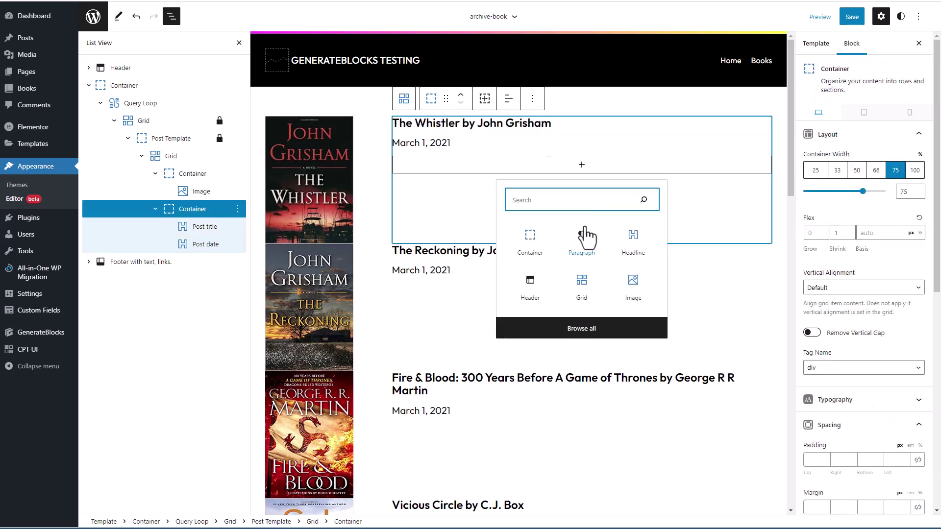
Add a third div Headline under the date with Dynamic Data pulling the Excerpt
{"action": "left_click", "coordinate": [633, 239]}
{"action": "left_click", "coordinate": [871, 147]}
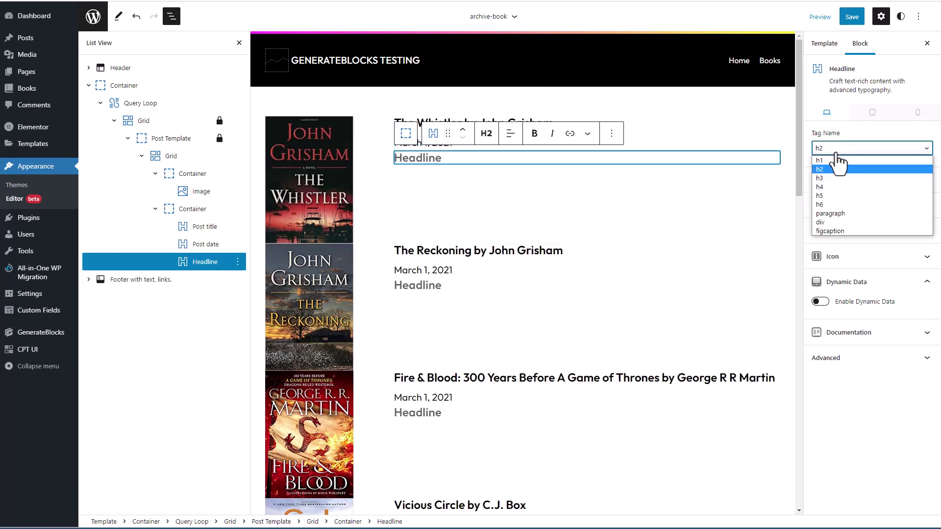
{"action": "left_click", "coordinate": [824, 222]}
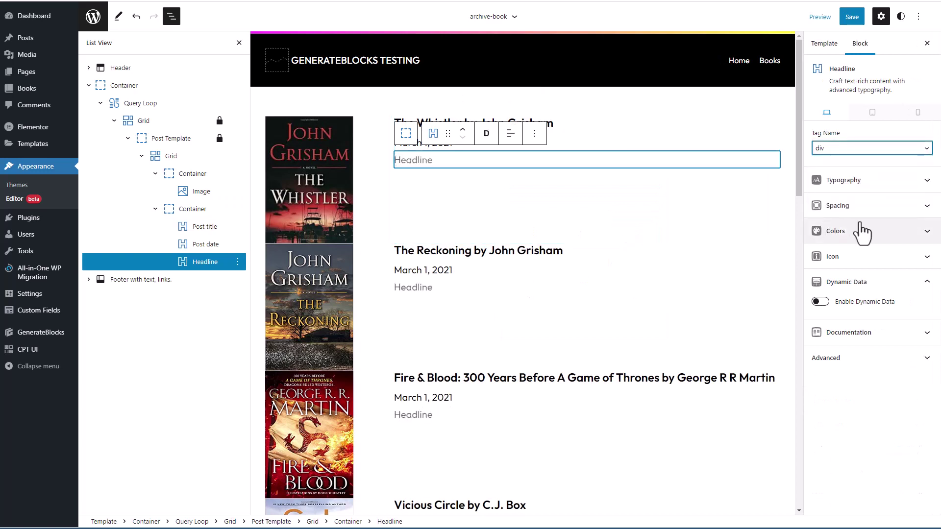
{"action": "left_click", "coordinate": [819, 302]}
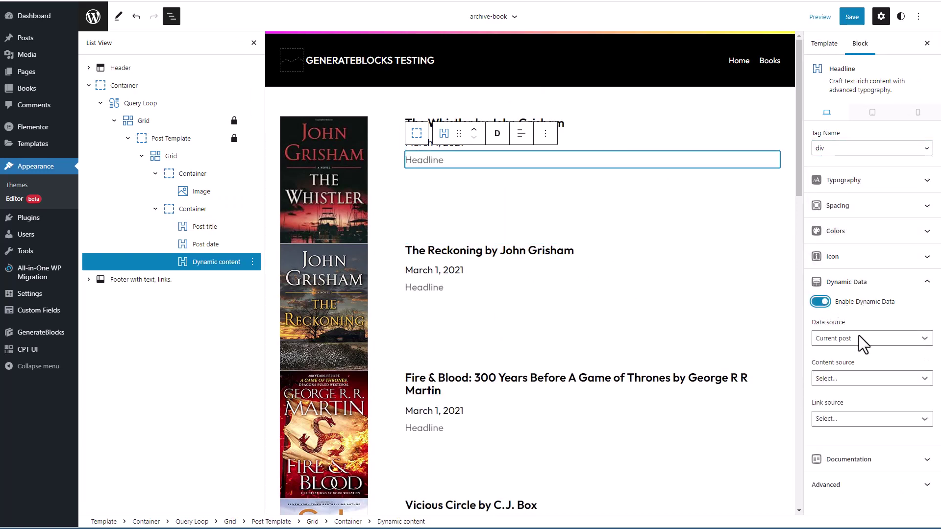
{"action": "left_click", "coordinate": [862, 377]}
{"action": "left_click", "coordinate": [823, 447]}
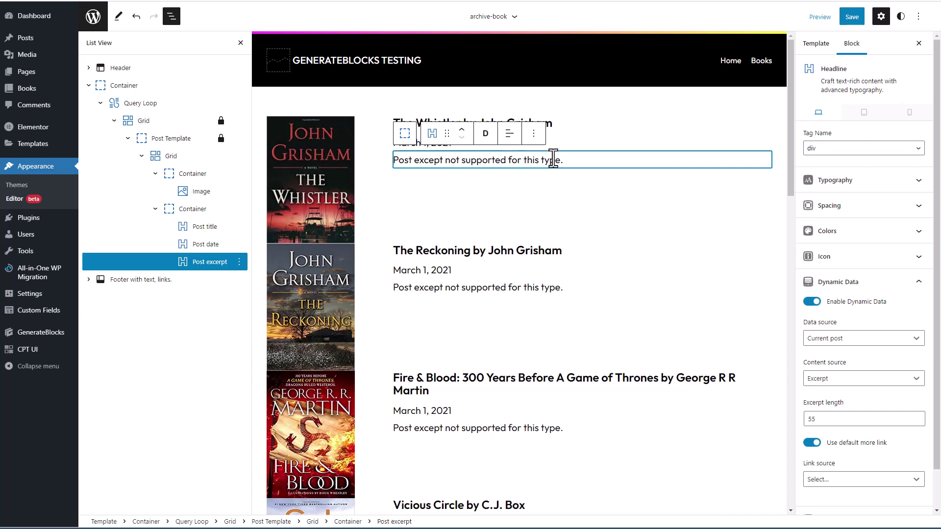
Save the archive-book template and view the Books listing on the live site
{"action": "left_click", "coordinate": [595, 289]}
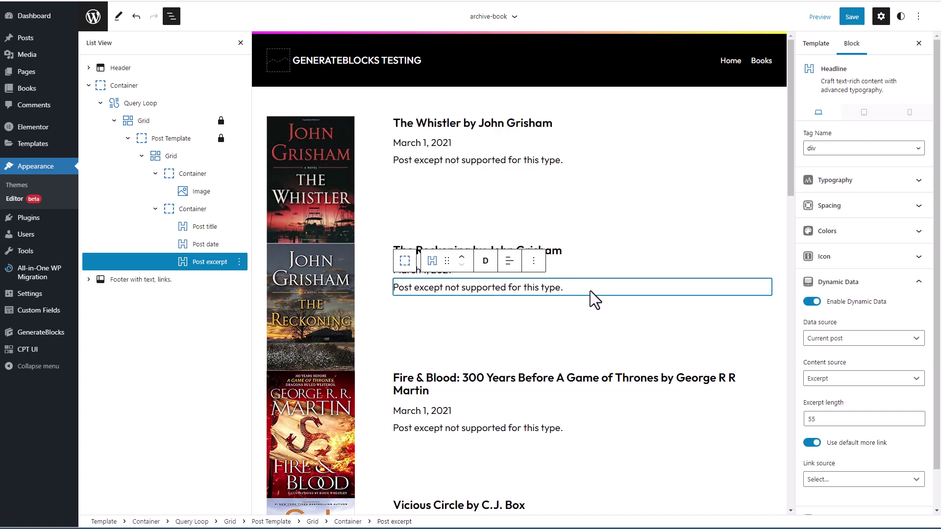
{"action": "left_click", "coordinate": [849, 17]}
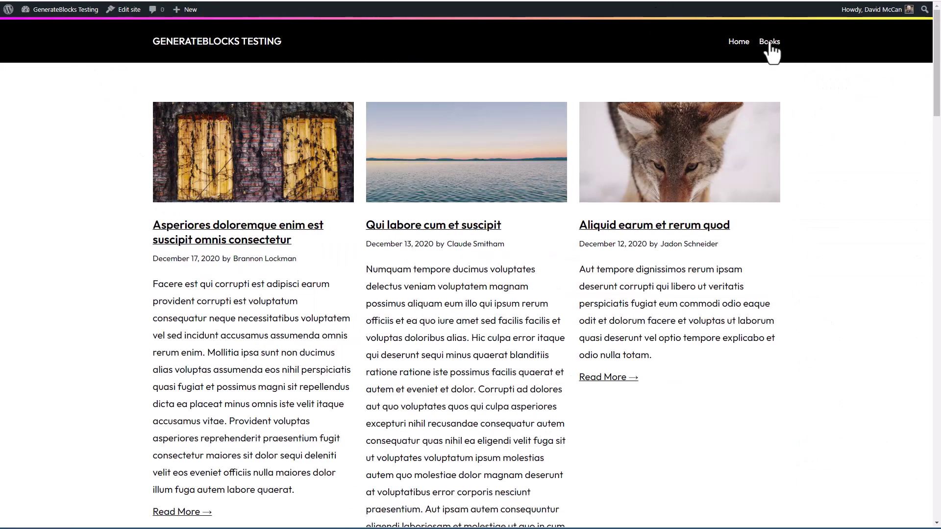
{"action": "left_click", "coordinate": [769, 41]}
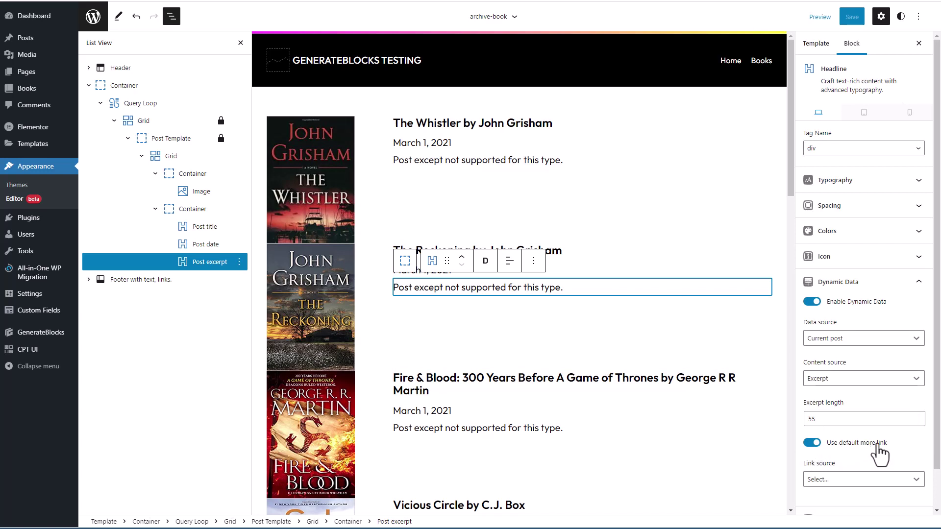
{"action": "scroll", "coordinate": [878, 448], "scroll_direction": "down", "scroll_amount": 1}
Link the excerpt headline to its Single post and shorten the excerpt length
{"action": "left_click", "coordinate": [835, 439]}
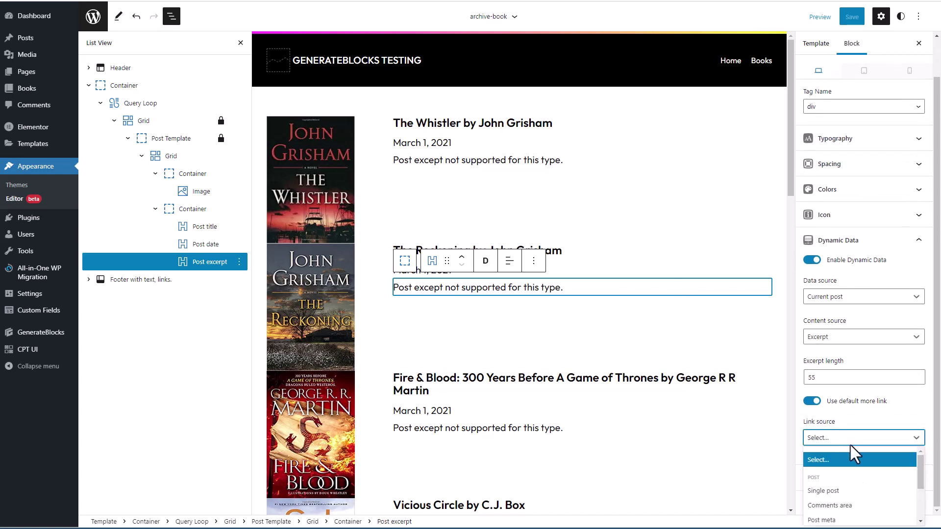
{"action": "scroll", "coordinate": [883, 486], "scroll_direction": "down", "scroll_amount": 2}
{"action": "scroll", "coordinate": [882, 485], "scroll_direction": "up", "scroll_amount": 2}
{"action": "left_click", "coordinate": [836, 490]}
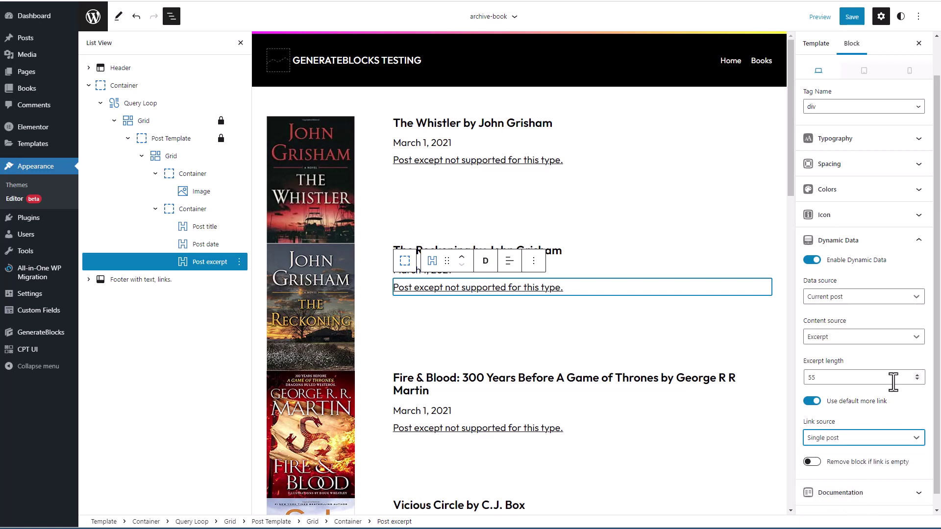
{"action": "left_click_drag", "start_coordinate": [827, 377], "coordinate": [807, 378]}
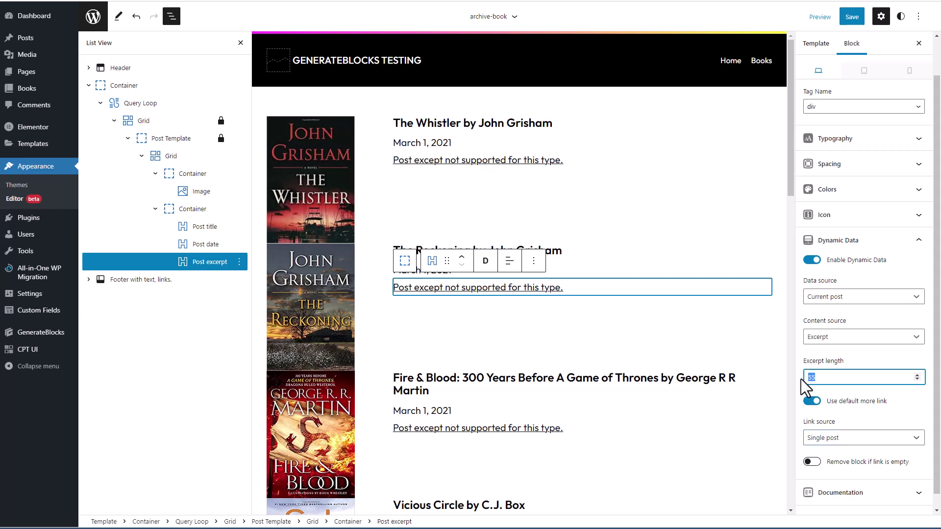
{"action": "type", "text": "40"}
Save the template and reload the live Books page to check the excerpts
{"action": "left_click", "coordinate": [852, 17]}
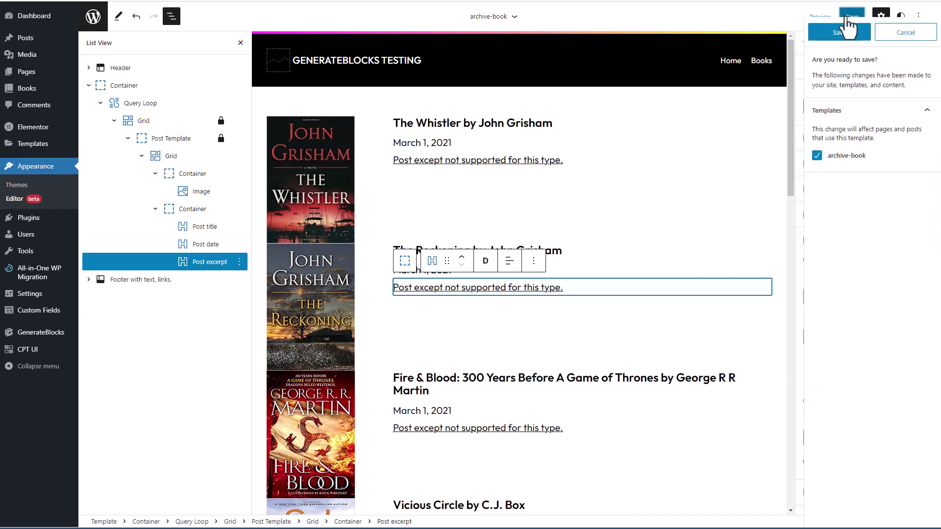
{"action": "left_click", "coordinate": [852, 22]}
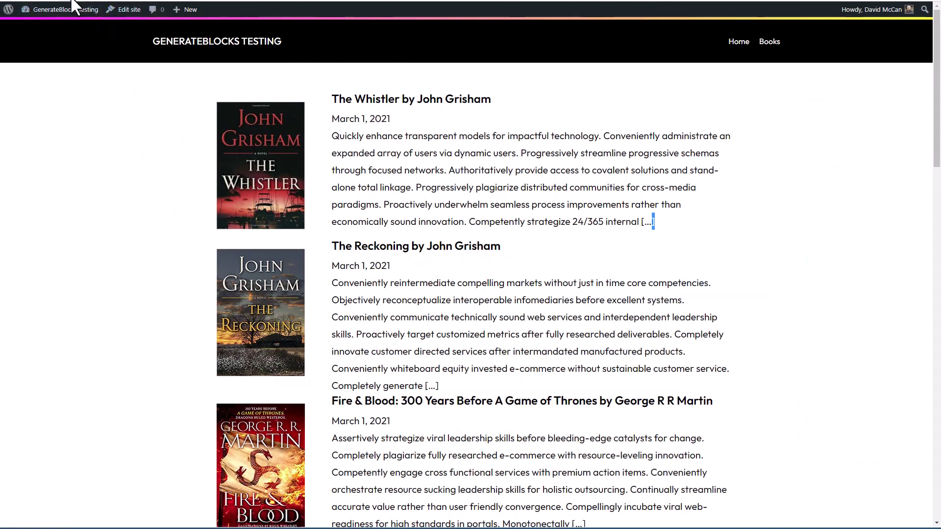
{"action": "key", "text": "F5"}
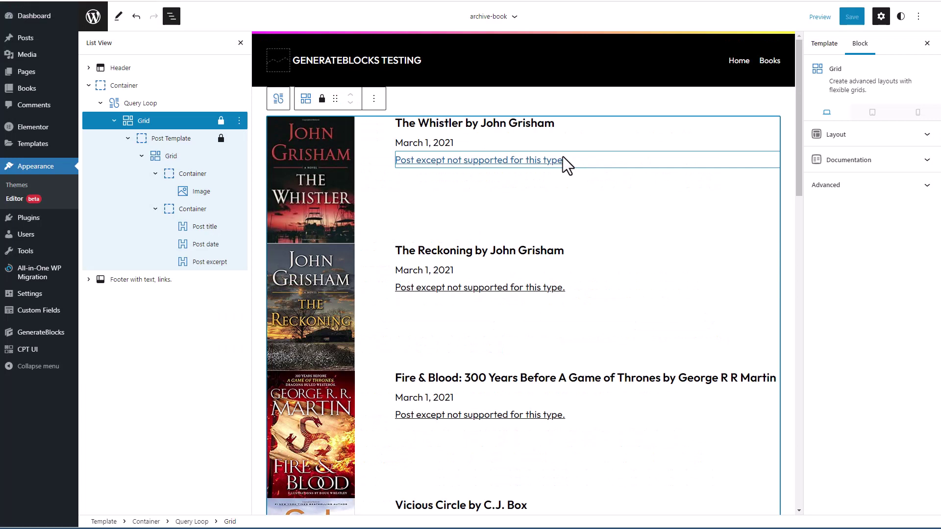
Remove the dynamic excerpt Headline under the first book
{"action": "left_click", "coordinate": [562, 159]}
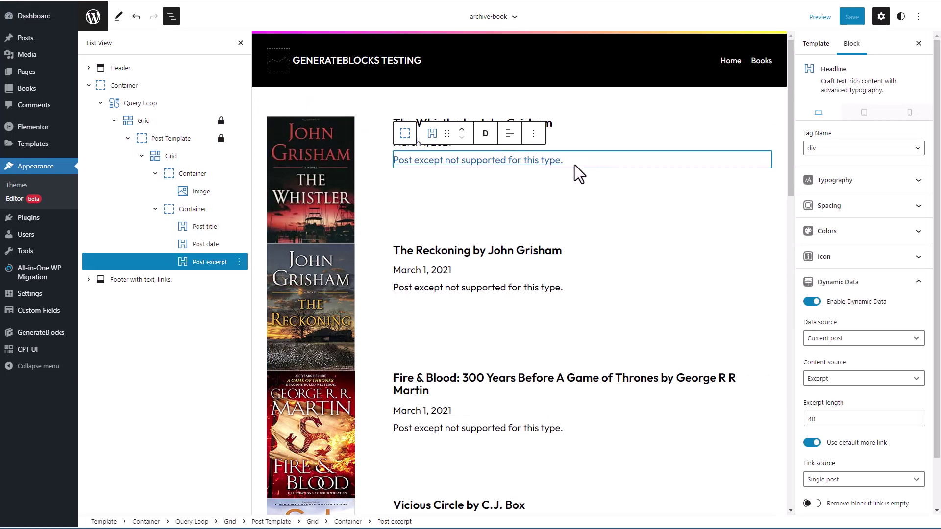
{"action": "left_click", "coordinate": [532, 133]}
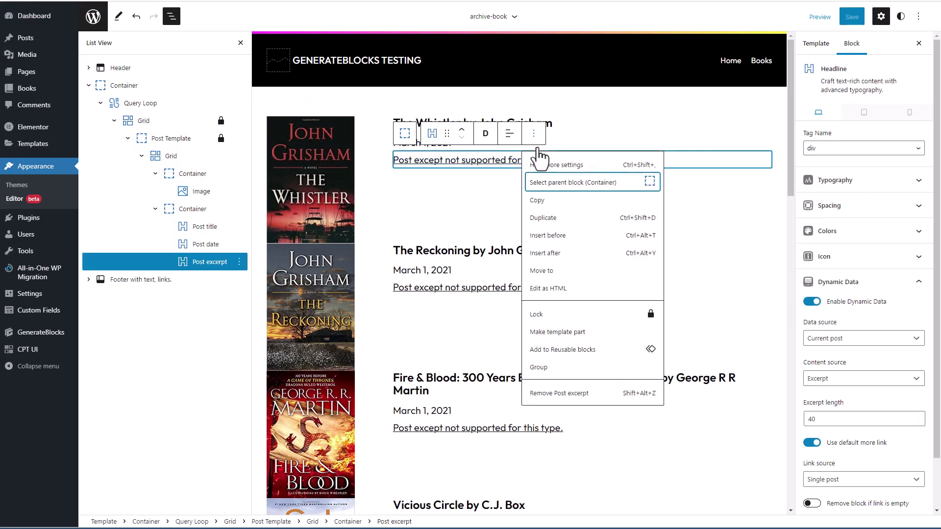
{"action": "left_click", "coordinate": [556, 393]}
{"action": "left_click", "coordinate": [675, 158]}
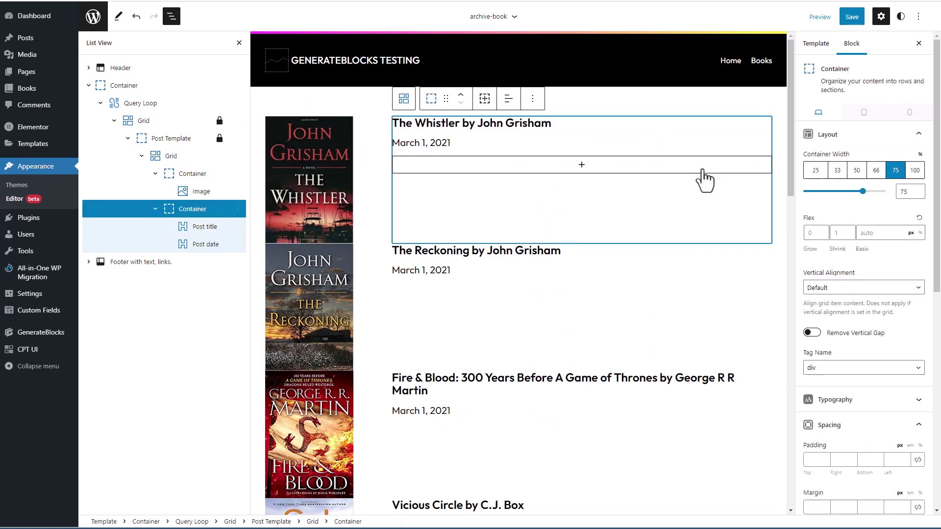
Insert a core Post Excerpt block with 'Read More' as its link text
{"action": "left_click", "coordinate": [582, 166]}
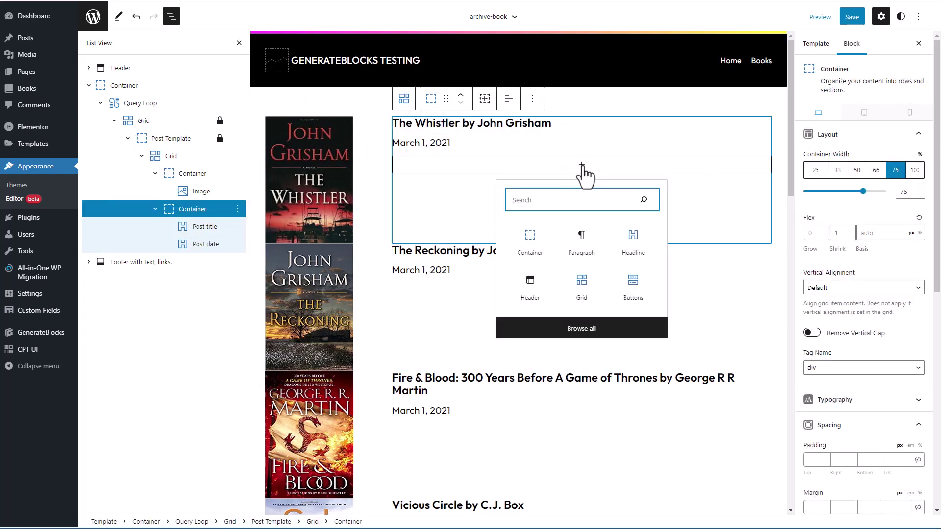
{"action": "type", "text": "post"}
{"action": "left_click", "coordinate": [530, 250]}
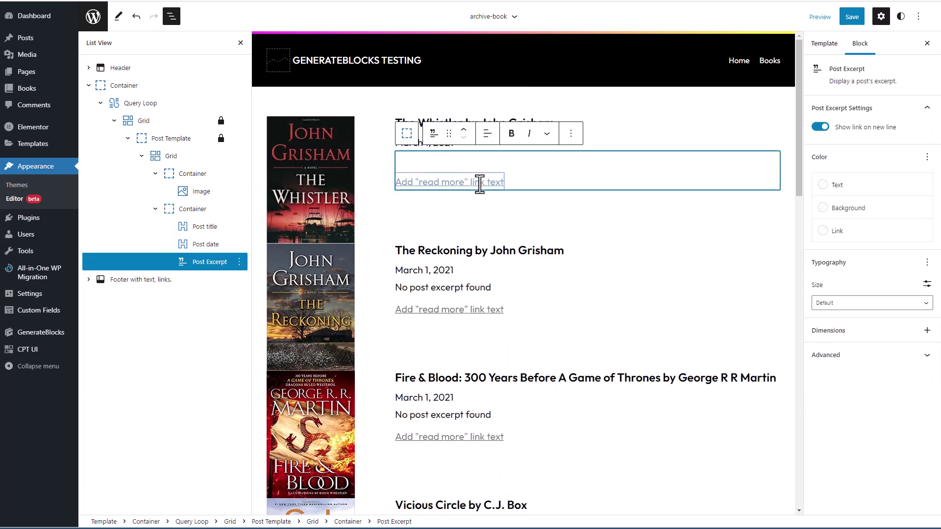
{"action": "left_click", "coordinate": [456, 182]}
{"action": "type", "text": "Rea"}
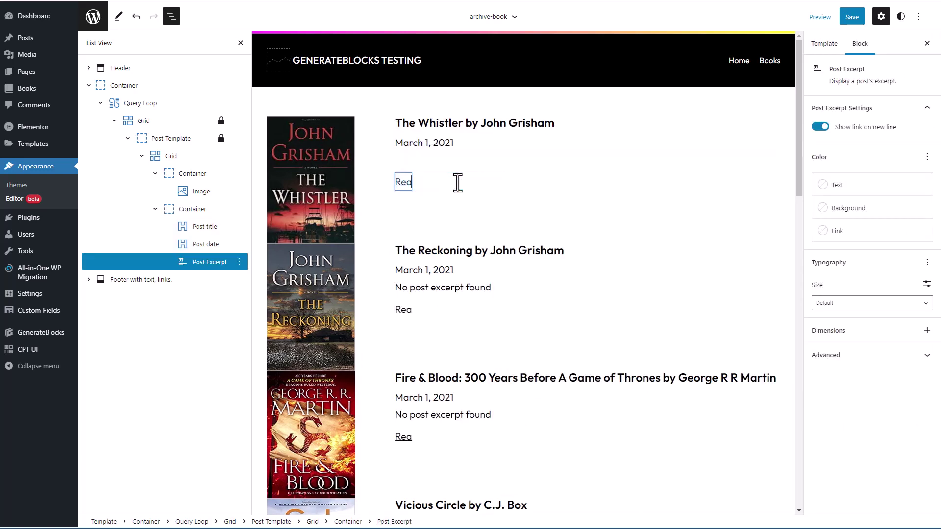
{"action": "type", "text": "d More"}
{"action": "left_click", "coordinate": [486, 213]}
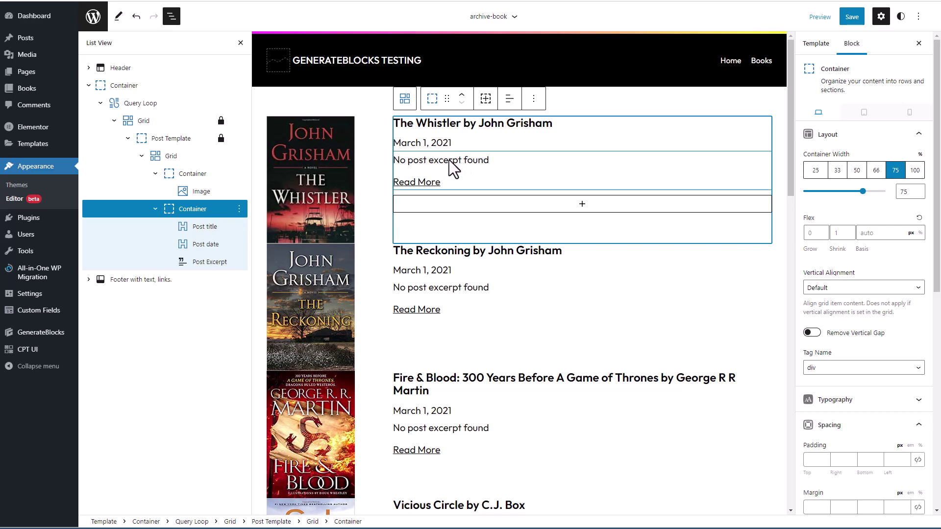
Give the post date line a 15 px bottom margin and save the template
{"action": "left_click", "coordinate": [468, 161]}
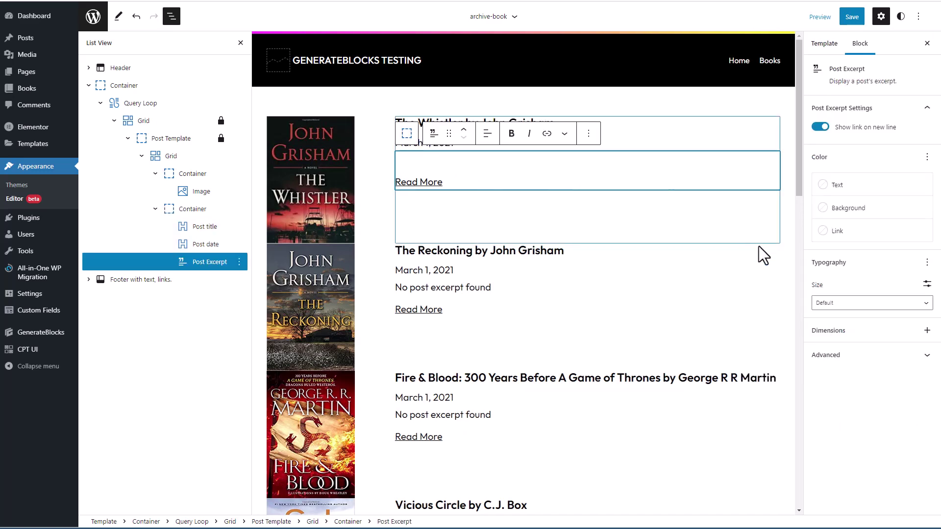
{"action": "left_click", "coordinate": [647, 142]}
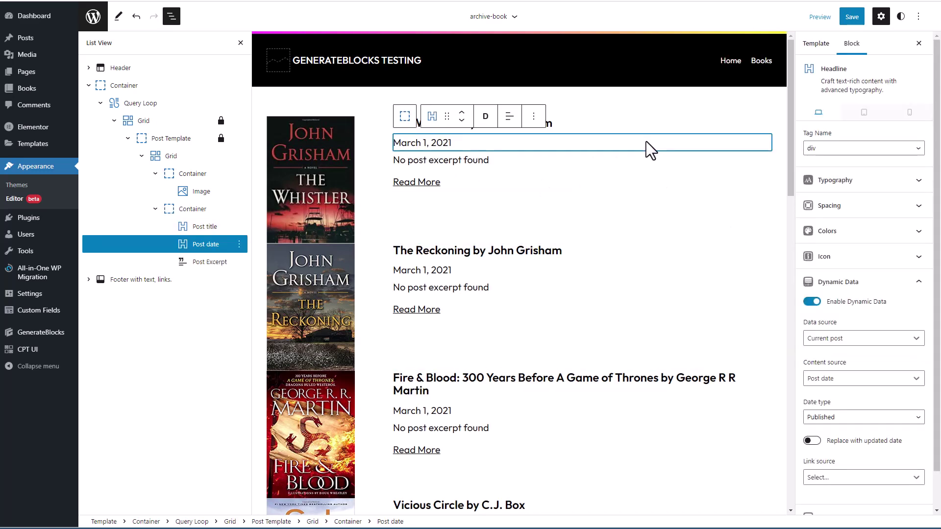
{"action": "left_click", "coordinate": [853, 205]}
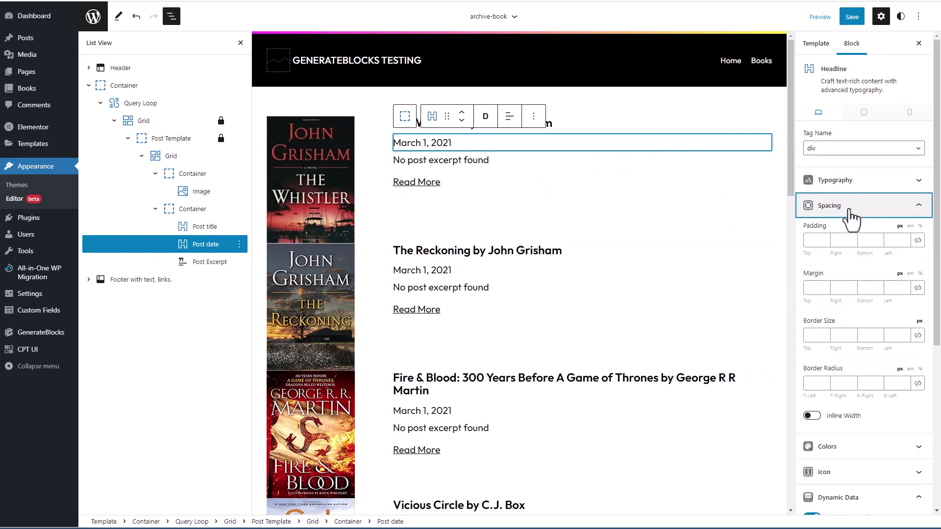
{"action": "left_click", "coordinate": [869, 287]}
{"action": "type", "text": "15"}
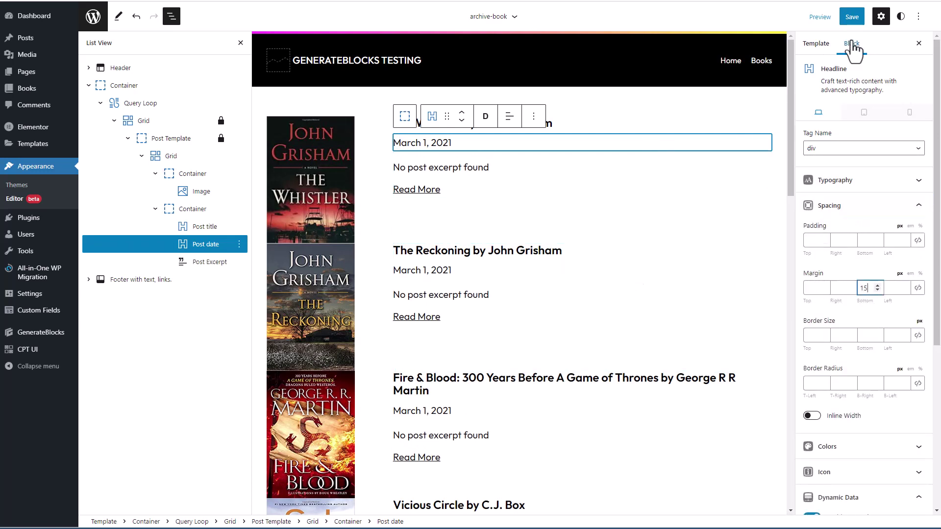
{"action": "left_click", "coordinate": [852, 17]}
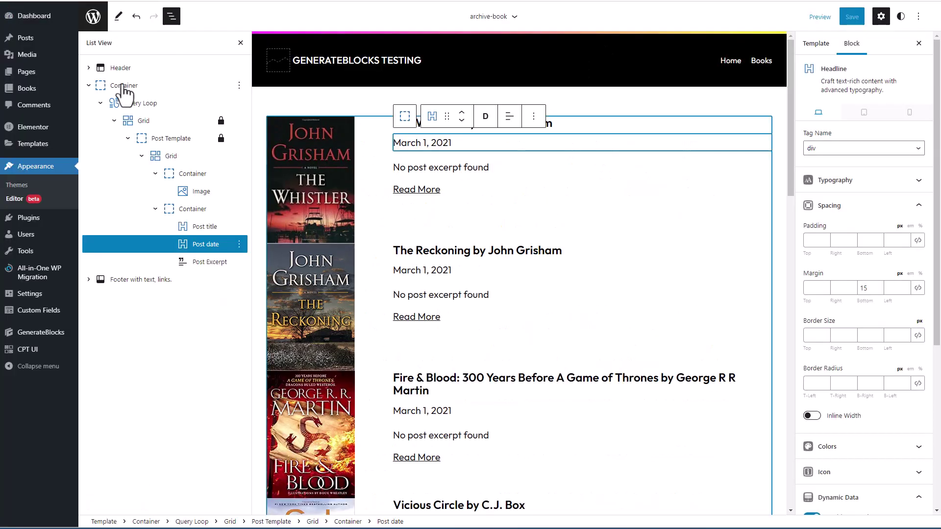
Select the outer page Container and reveal its colour settings
{"action": "left_click", "coordinate": [125, 87]}
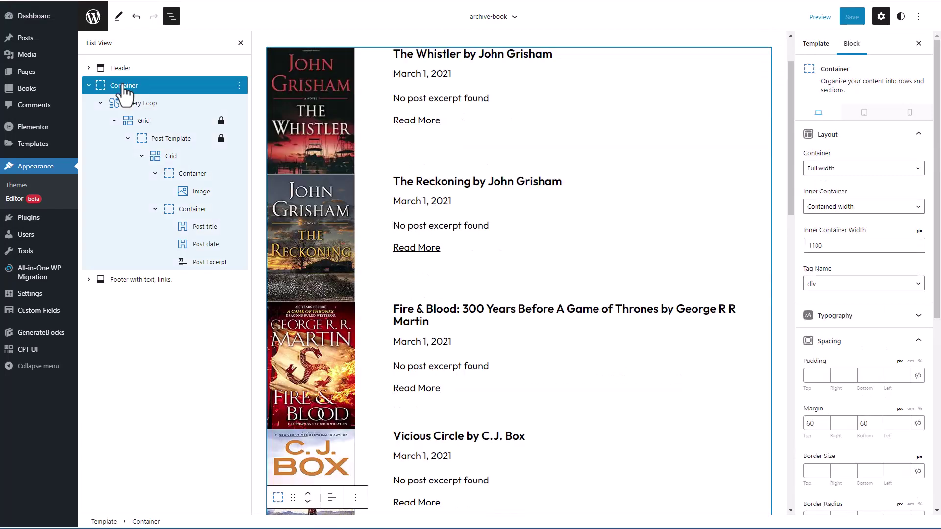
{"action": "left_click", "coordinate": [870, 341]}
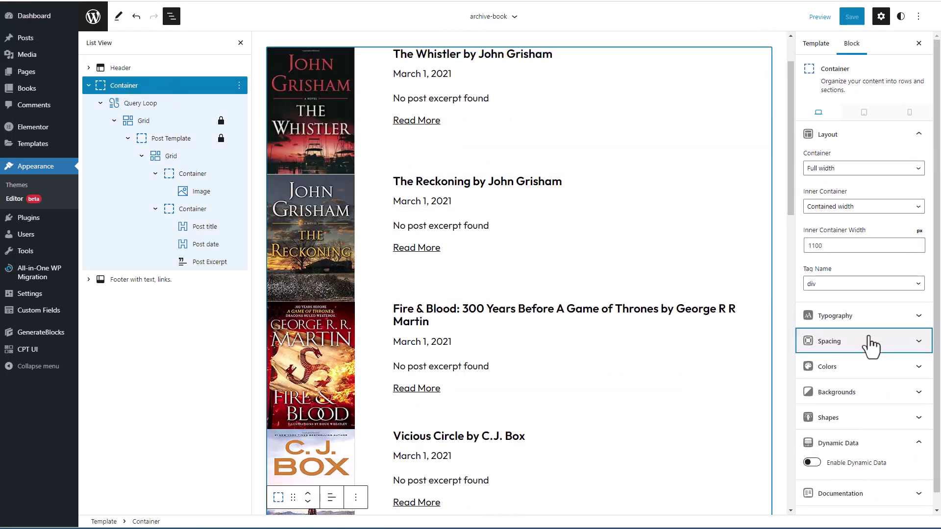
{"action": "left_click", "coordinate": [889, 399]}
{"action": "scroll", "coordinate": [886, 401], "scroll_direction": "down", "scroll_amount": 2}
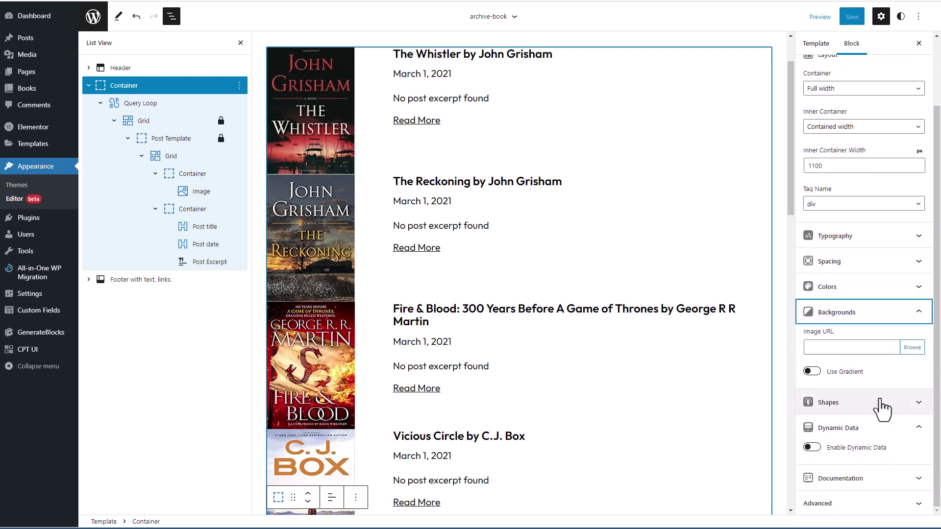
{"action": "left_click", "coordinate": [862, 287]}
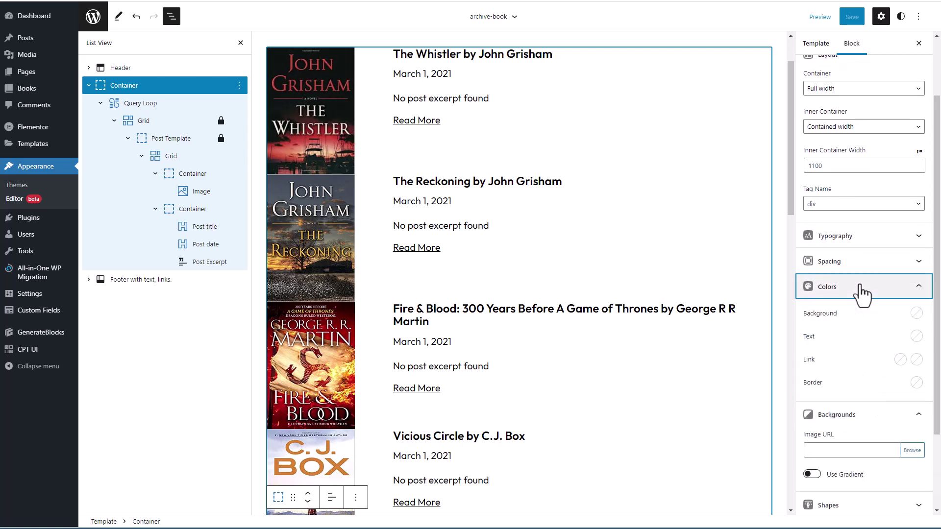
Set the container background to a very pale cyan, #f5ffff
{"action": "left_click", "coordinate": [916, 313]}
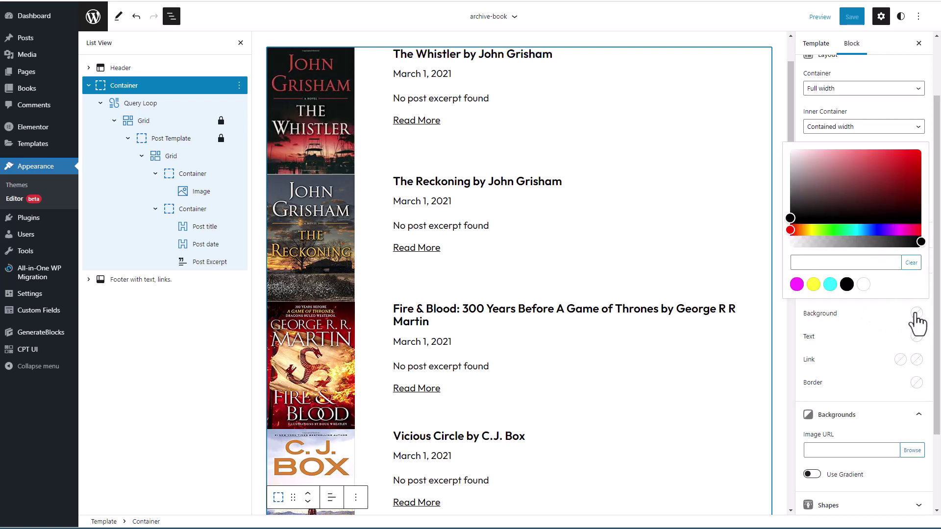
{"action": "left_click", "coordinate": [829, 284]}
{"action": "left_click", "coordinate": [802, 159]}
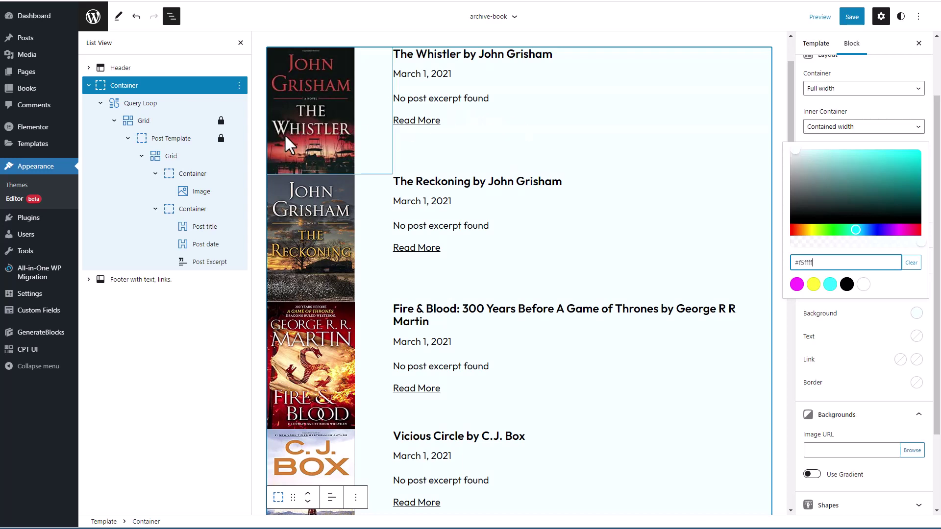
{"action": "left_click", "coordinate": [171, 156]}
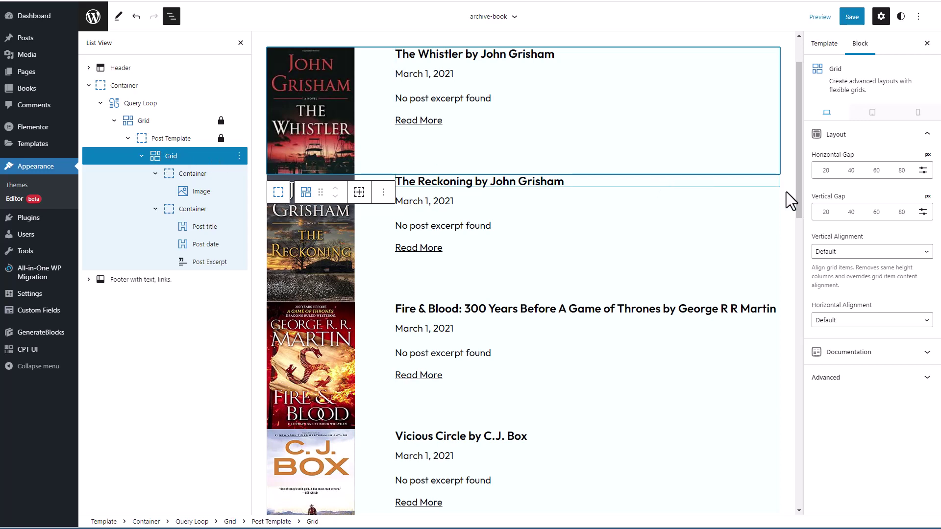
Set the Grid's Vertical Gap to 60 and select the cover image for its options menu
{"action": "left_click", "coordinate": [851, 213]}
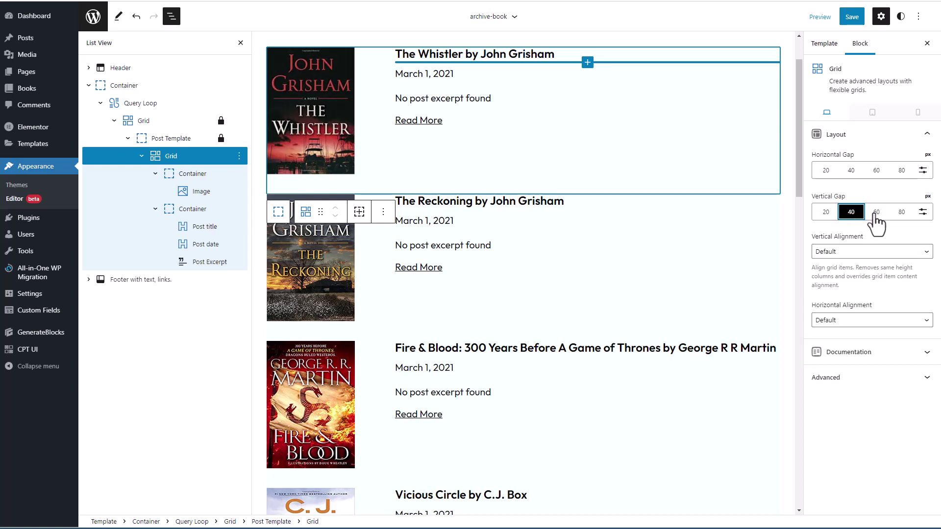
{"action": "left_click", "coordinate": [877, 213]}
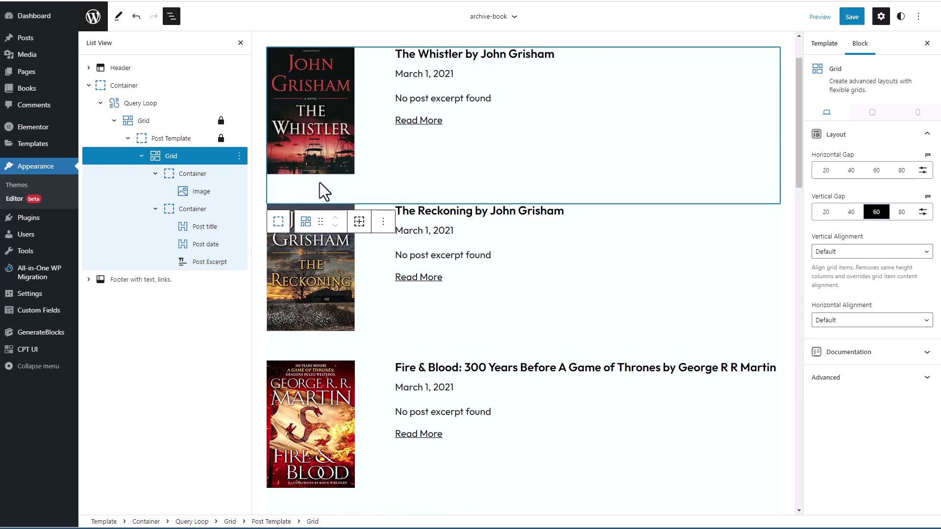
{"action": "left_click", "coordinate": [204, 193]}
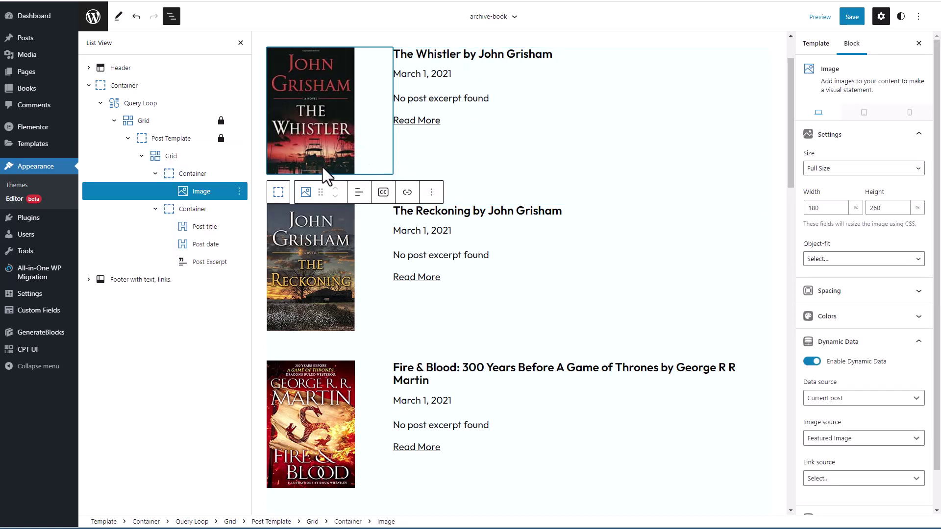
{"action": "left_click", "coordinate": [239, 191]}
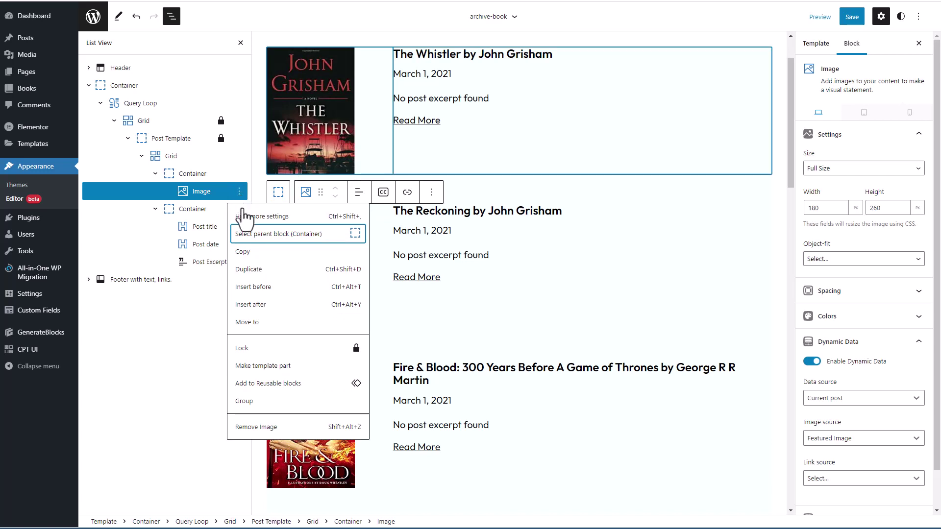
Insert an Image after the cover using Dynamic Data from the authors_photo post meta field
{"action": "left_click", "coordinate": [346, 309]}
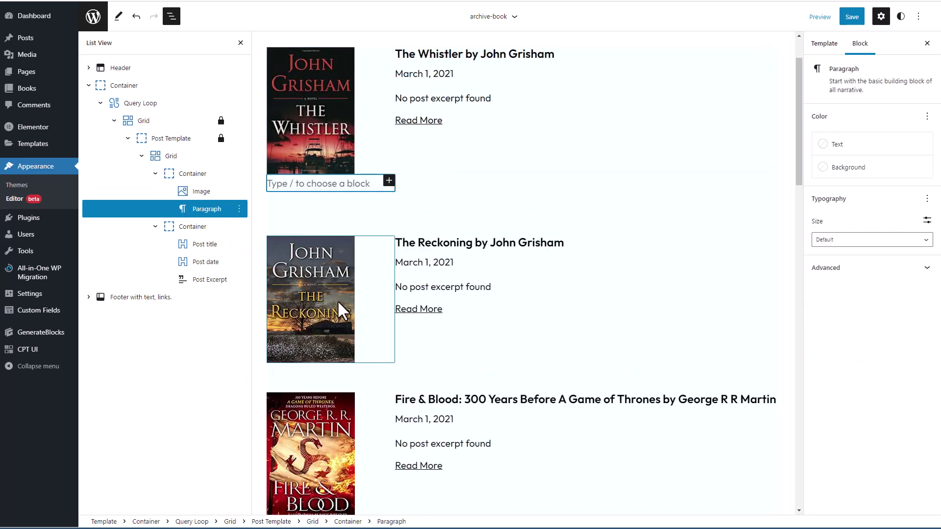
{"action": "type", "text": "/"}
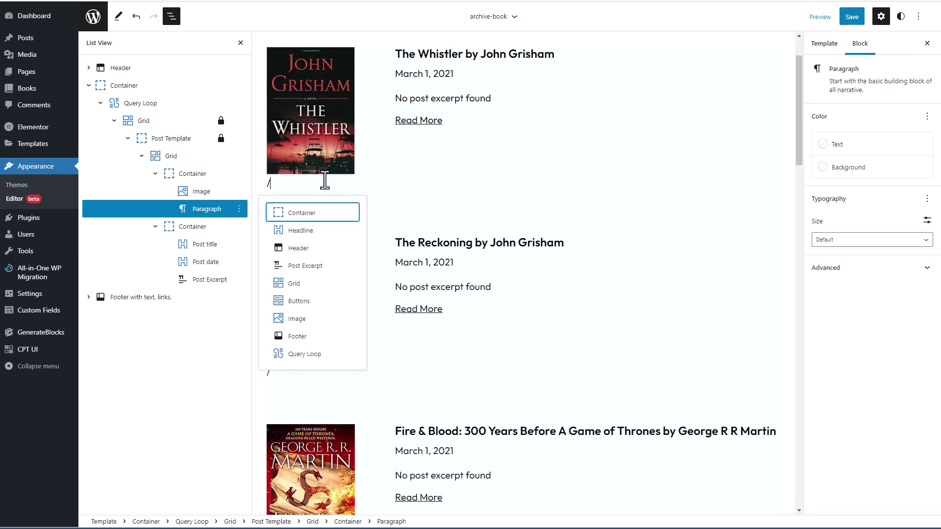
{"action": "type", "text": "image"}
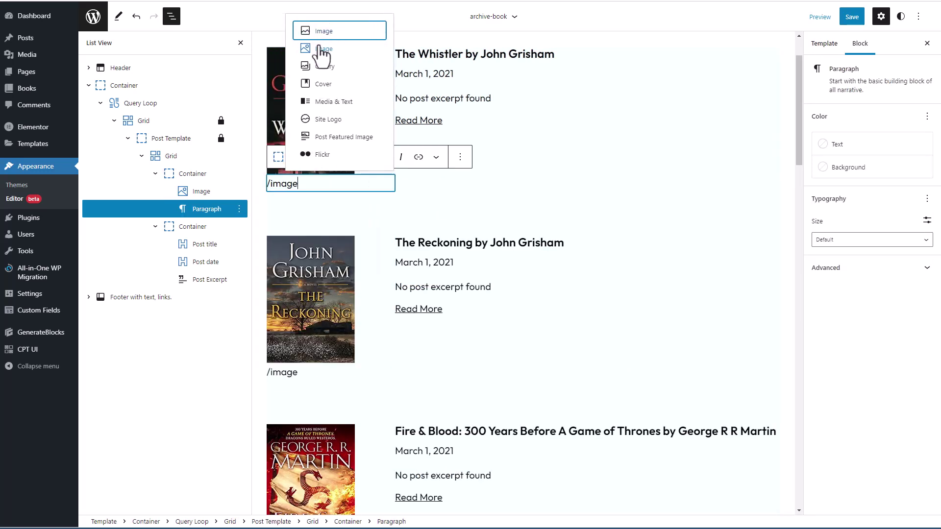
{"action": "key", "text": "Return"}
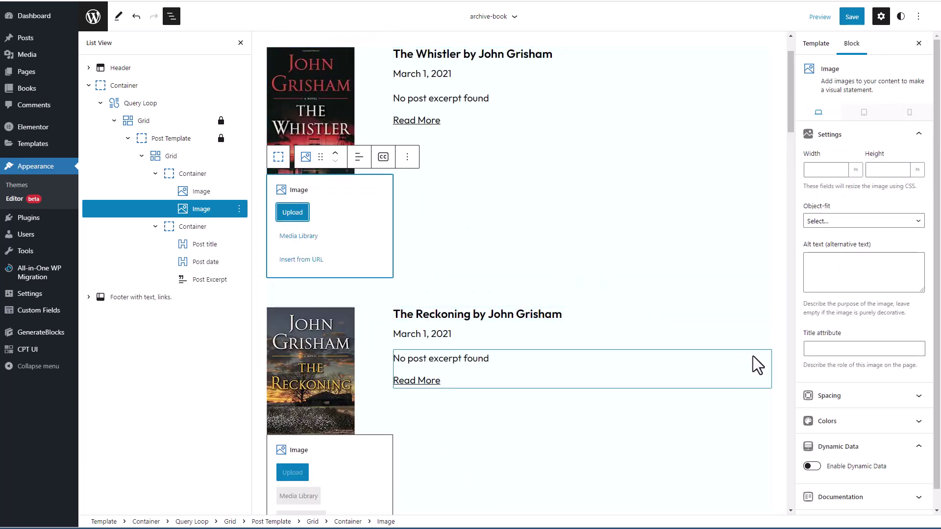
{"action": "left_click", "coordinate": [813, 466]}
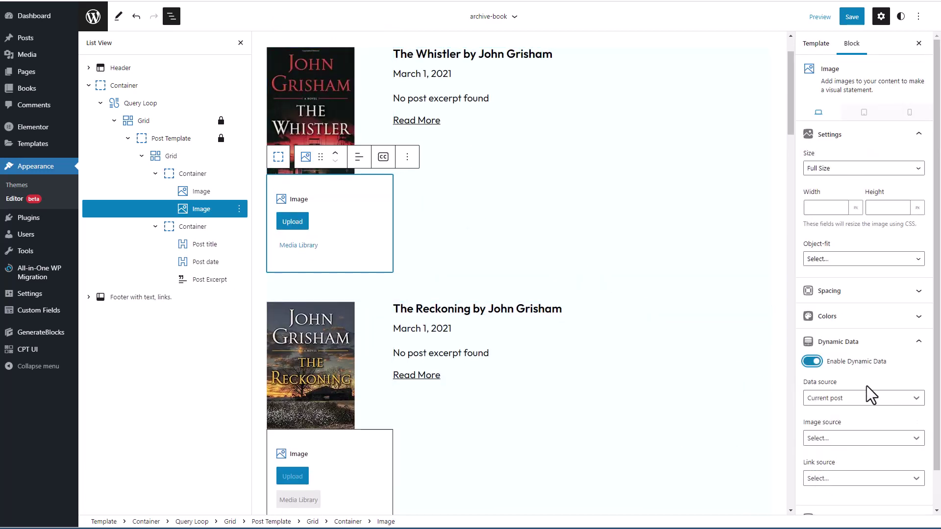
{"action": "left_click", "coordinate": [850, 397]}
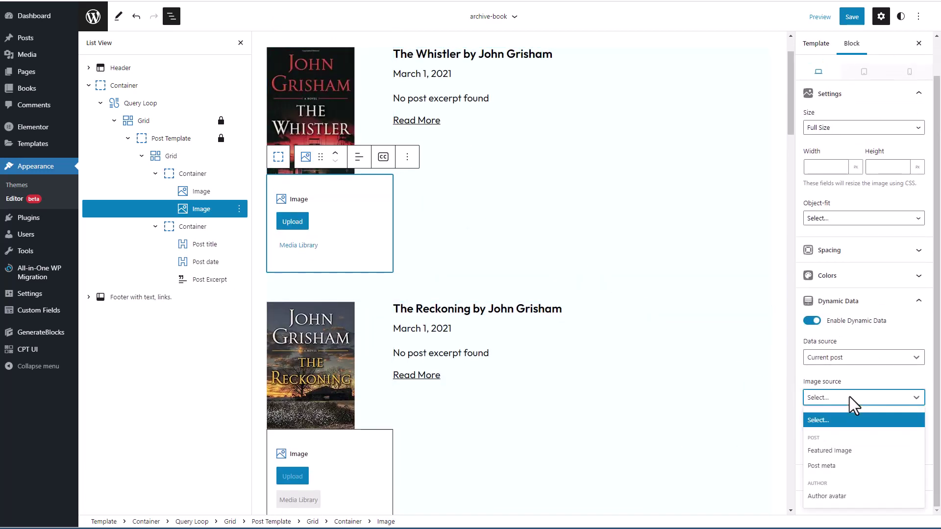
{"action": "left_click", "coordinate": [829, 466]}
{"action": "left_click", "coordinate": [839, 438]}
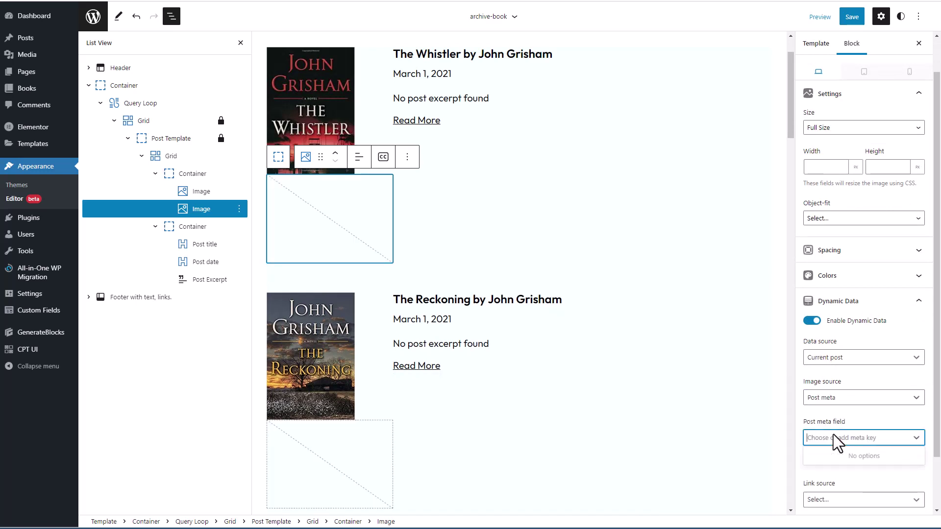
{"action": "type", "text": "authors_photo"}
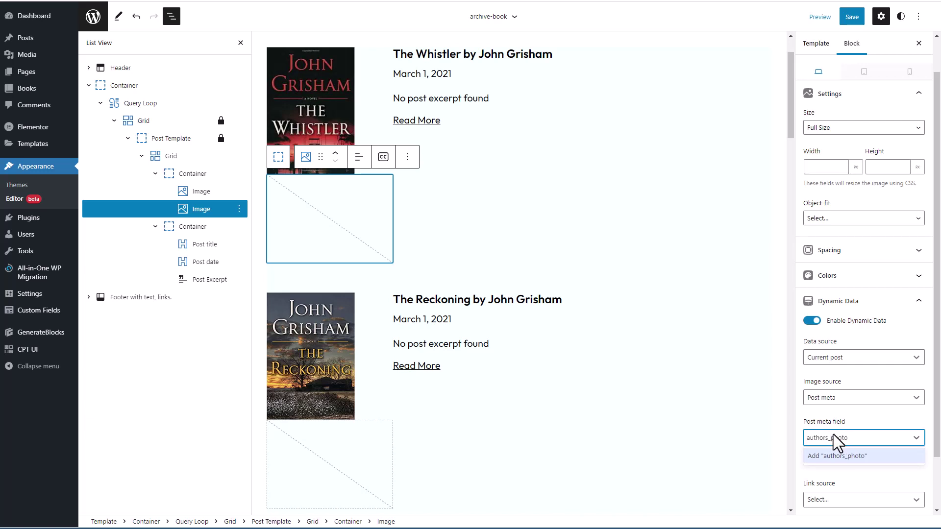
{"action": "key", "text": "Return"}
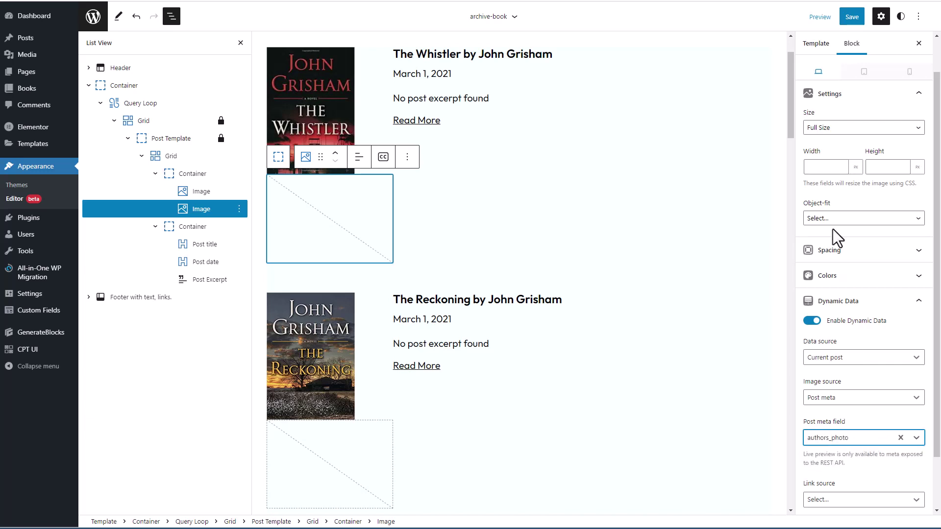
Size the author photo 75 × 75 px and save the template
{"action": "left_click", "coordinate": [816, 167]}
{"action": "type", "text": "75"}
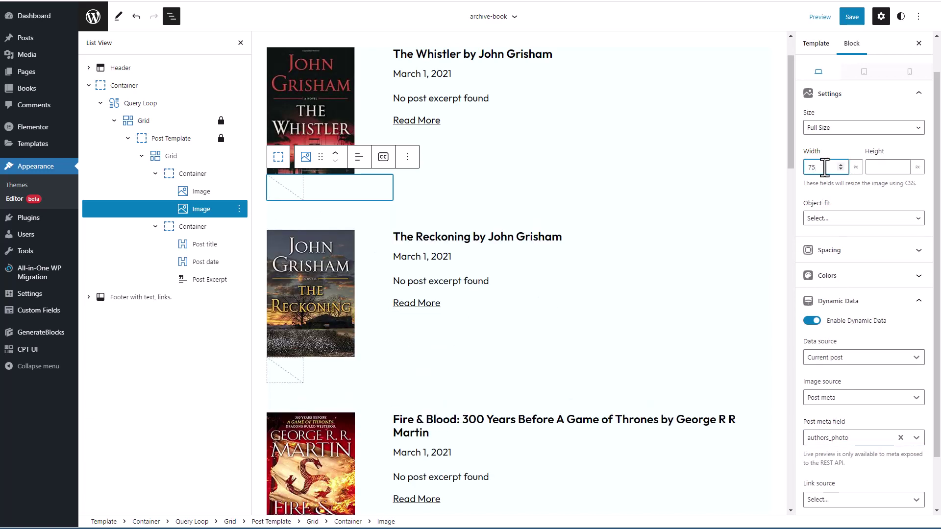
{"action": "left_click", "coordinate": [880, 167]}
{"action": "type", "text": "75"}
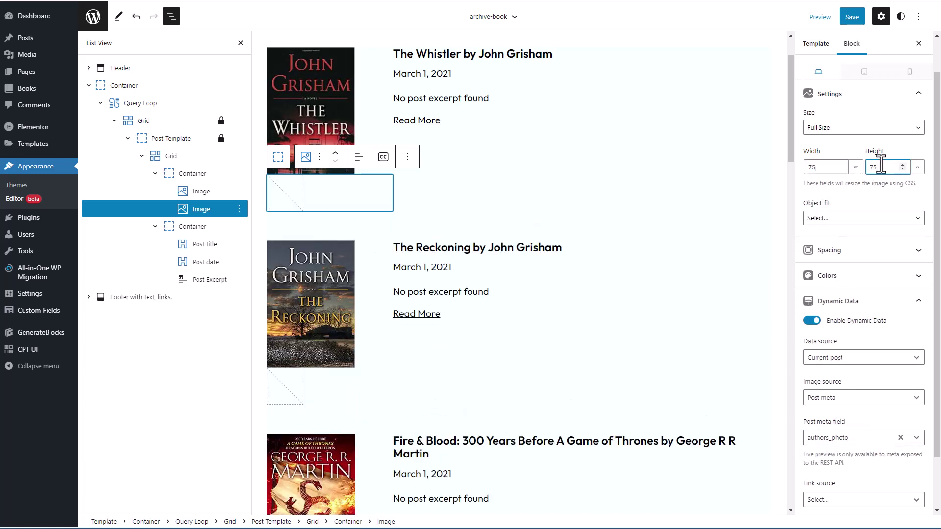
{"action": "left_click", "coordinate": [852, 17]}
{"action": "left_click", "coordinate": [839, 33]}
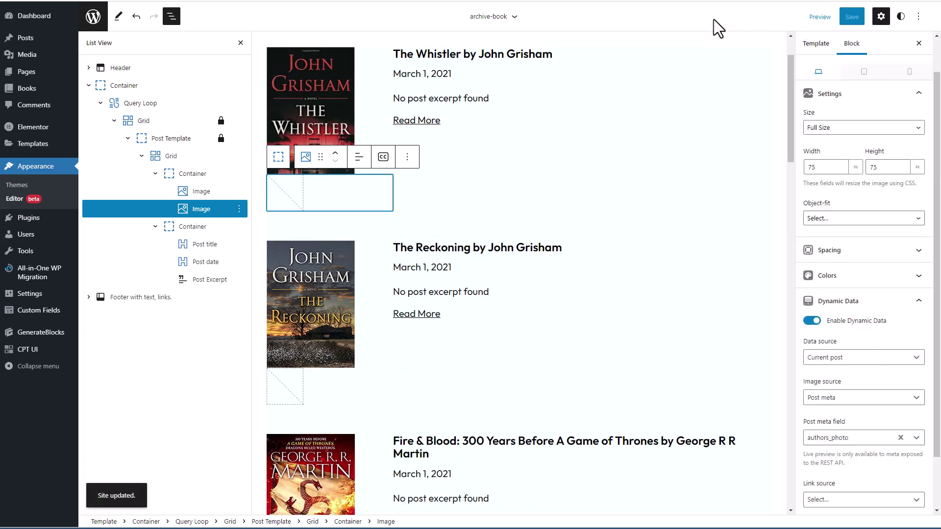
Reload the live Books archive so author photos show under each cover
{"action": "key", "text": "ctrl+Tab"}
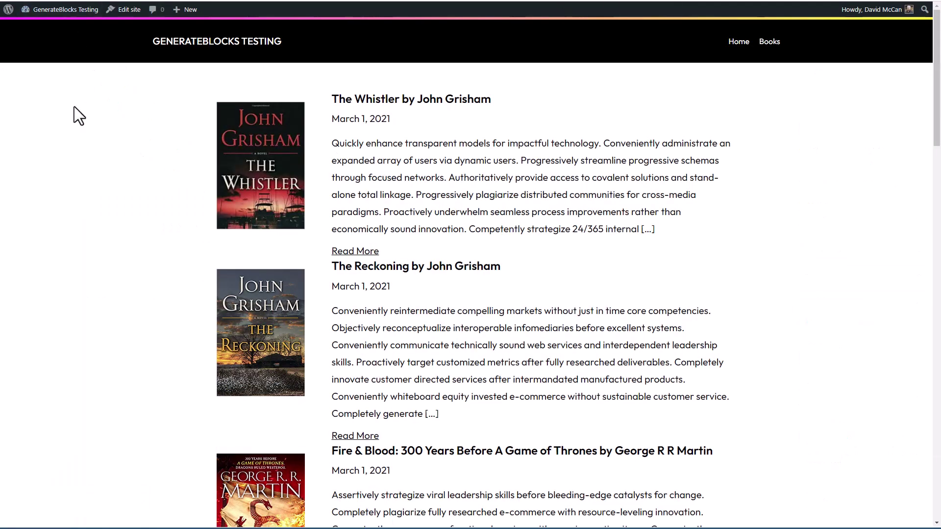
{"action": "key", "text": "F5"}
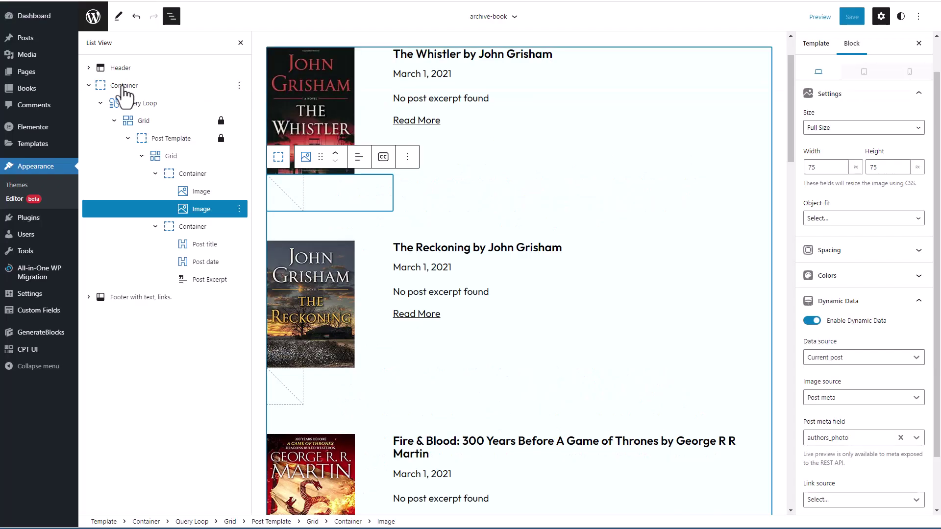
Copy the existing background colour code from the outer container's Colors settings
{"action": "left_click", "coordinate": [123, 86]}
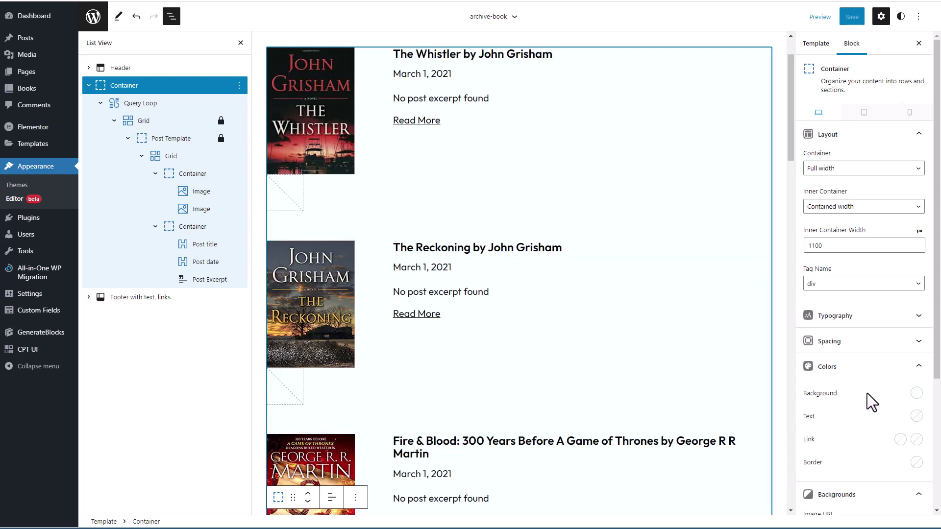
{"action": "left_click", "coordinate": [917, 394]}
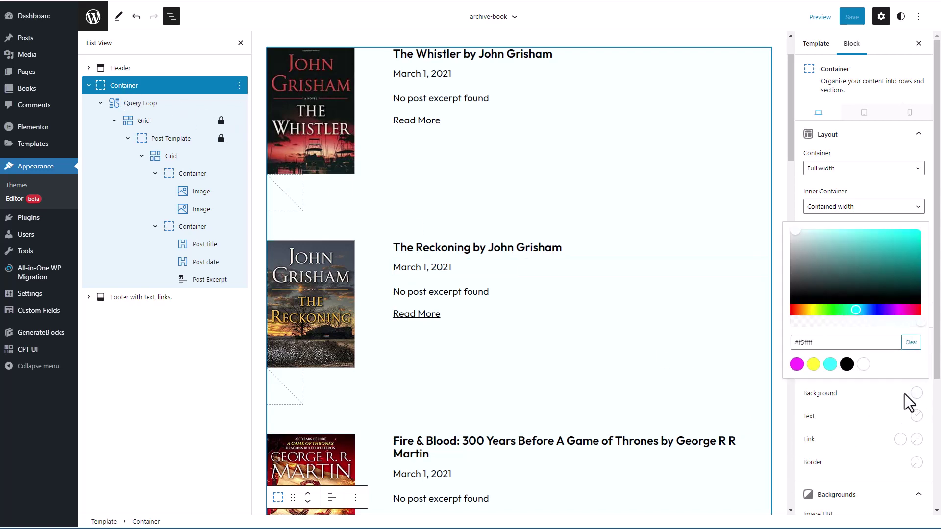
{"action": "left_click_drag", "start_coordinate": [845, 342], "coordinate": [796, 343]}
Give the cover column a light grey #f4f4f4 background, then select the text column for the same
{"action": "left_click", "coordinate": [193, 174]}
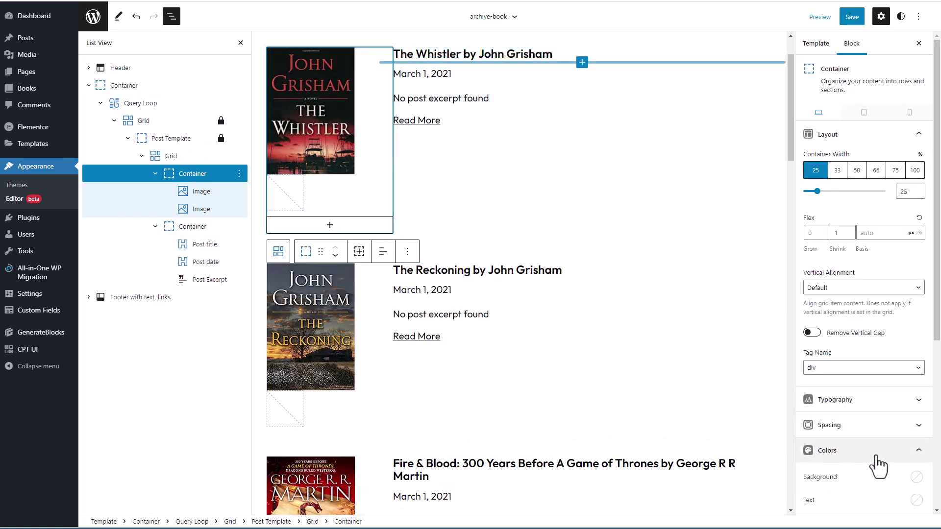
{"action": "left_click", "coordinate": [863, 450]}
{"action": "left_click", "coordinate": [881, 476]}
{"action": "scroll", "coordinate": [880, 478], "scroll_direction": "down", "scroll_amount": 2}
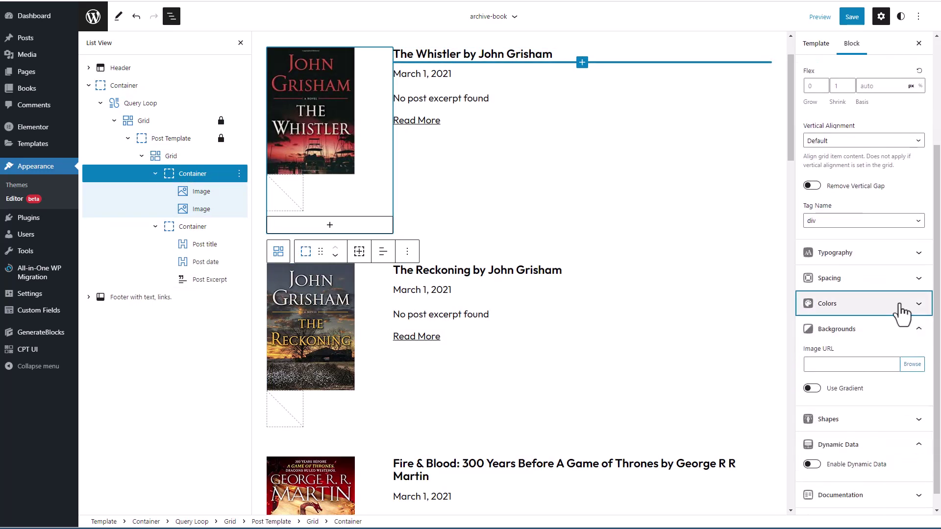
{"action": "left_click", "coordinate": [915, 306]}
{"action": "left_click", "coordinate": [918, 334]}
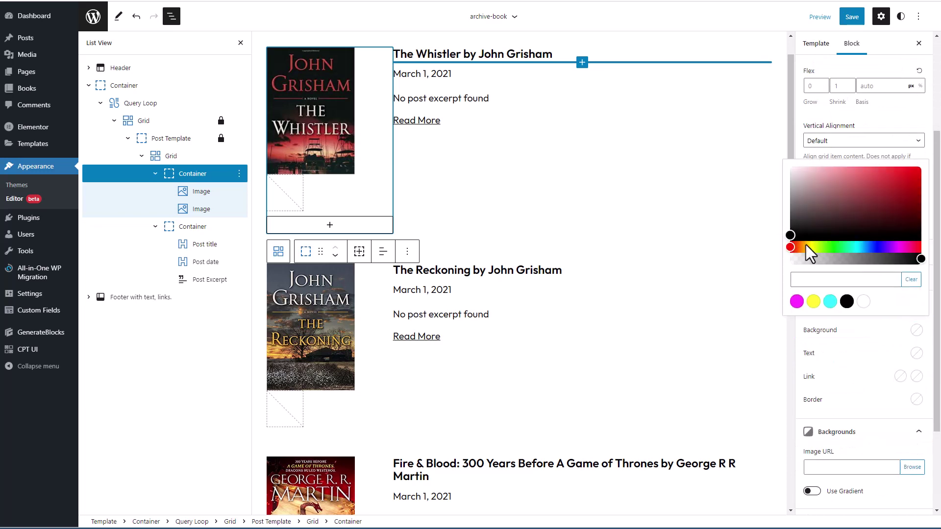
{"action": "left_click", "coordinate": [792, 173]}
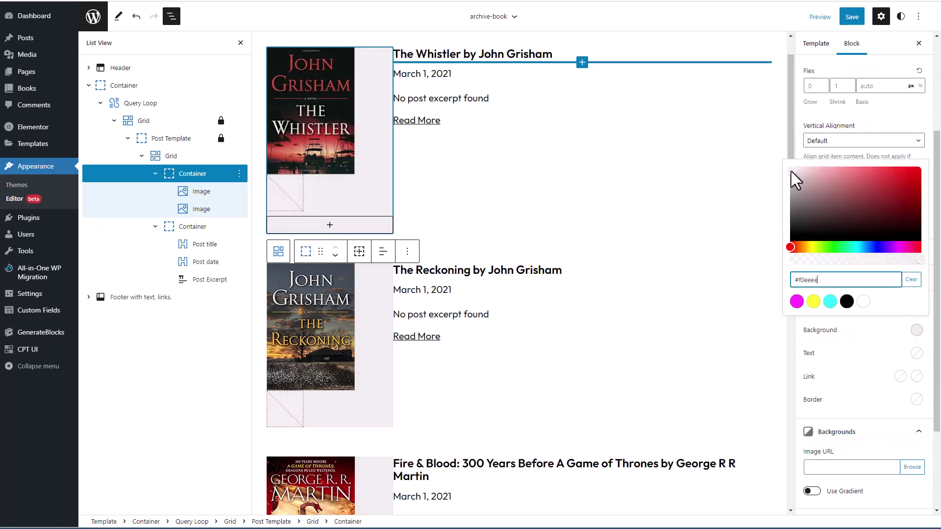
{"action": "left_click", "coordinate": [192, 226]}
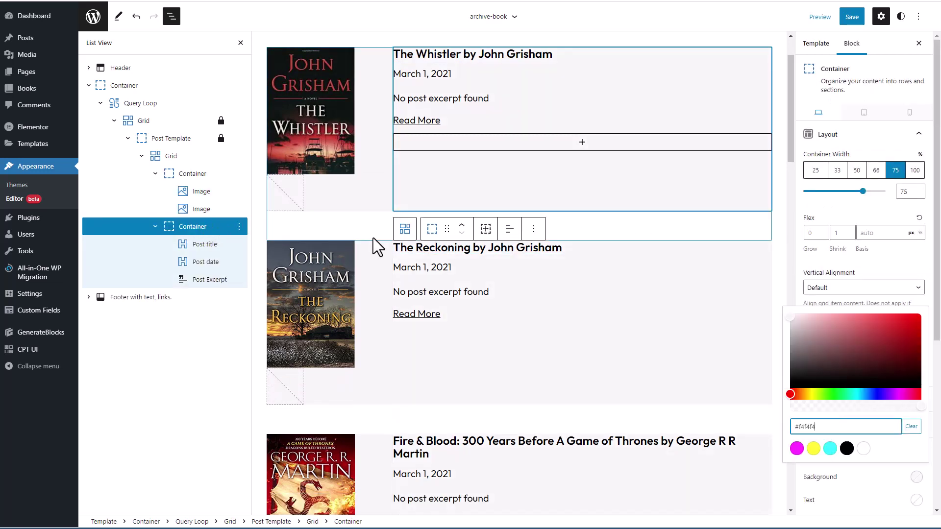
Align the cover image and the author photo to center in the book cards
{"action": "left_click", "coordinate": [317, 89]}
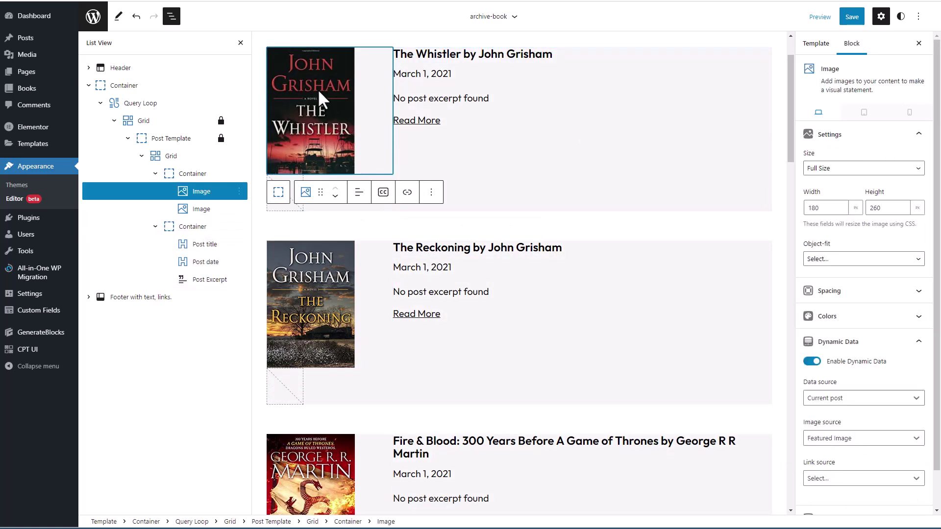
{"action": "left_click", "coordinate": [359, 192]}
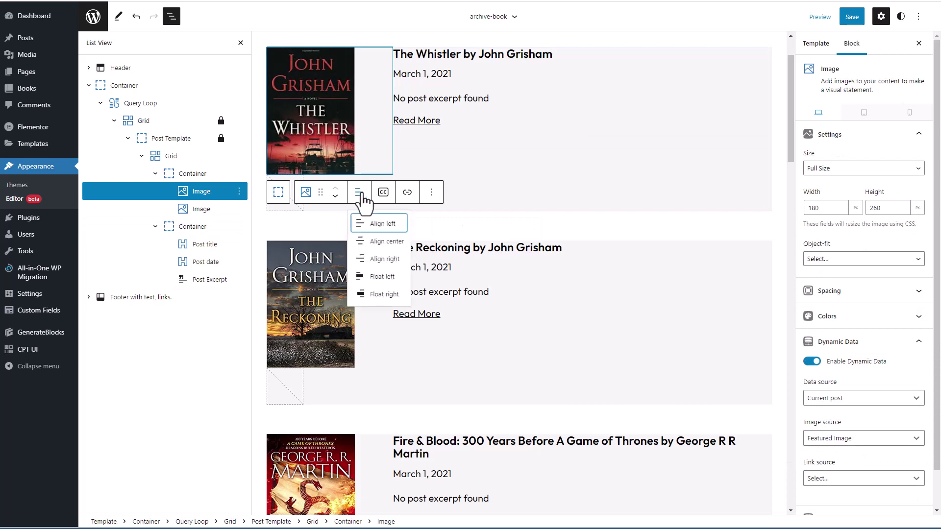
{"action": "left_click", "coordinate": [383, 241]}
{"action": "left_click", "coordinate": [297, 210]}
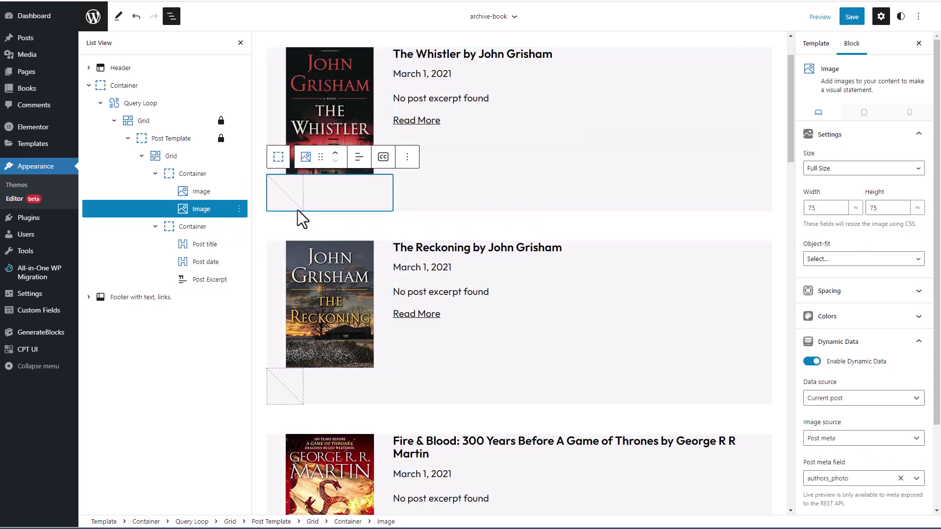
{"action": "left_click", "coordinate": [360, 157]}
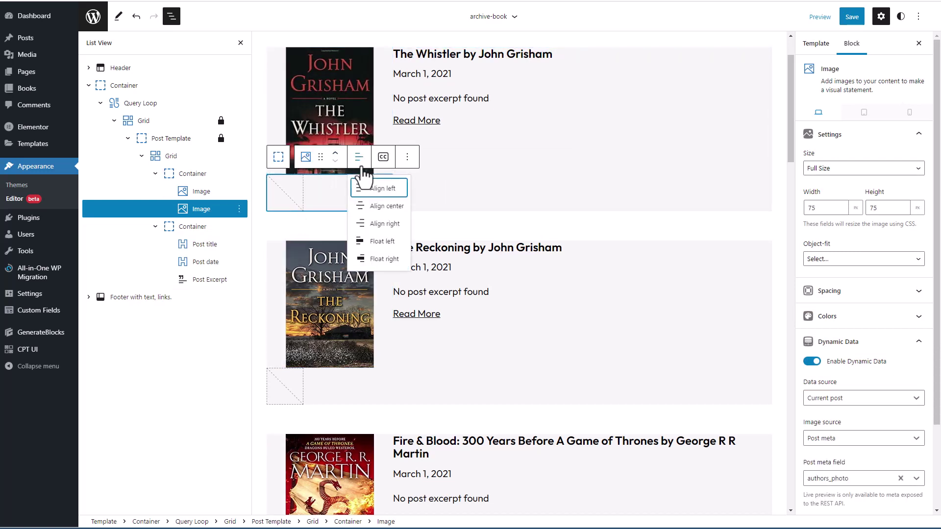
{"action": "left_click", "coordinate": [382, 220]}
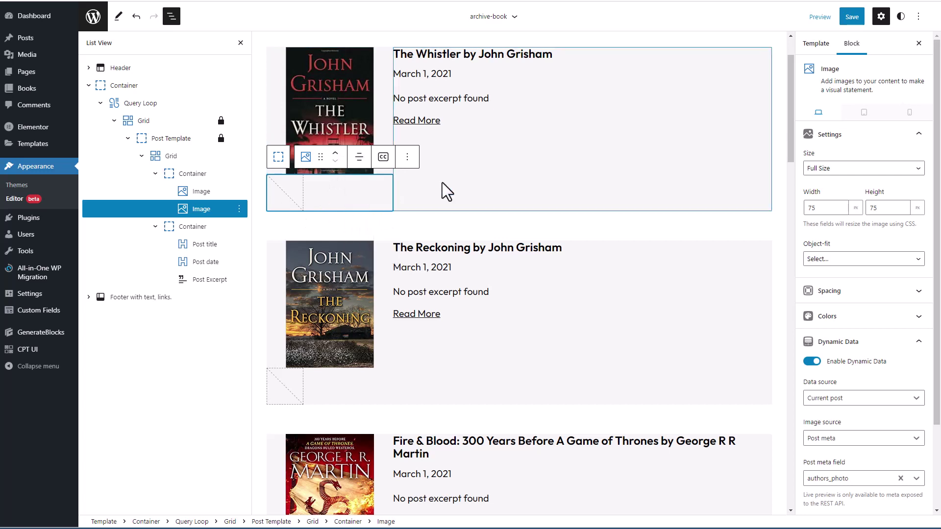
Save the archive-book template and reload the live Books page
{"action": "left_click", "coordinate": [852, 16]}
{"action": "left_click", "coordinate": [839, 31]}
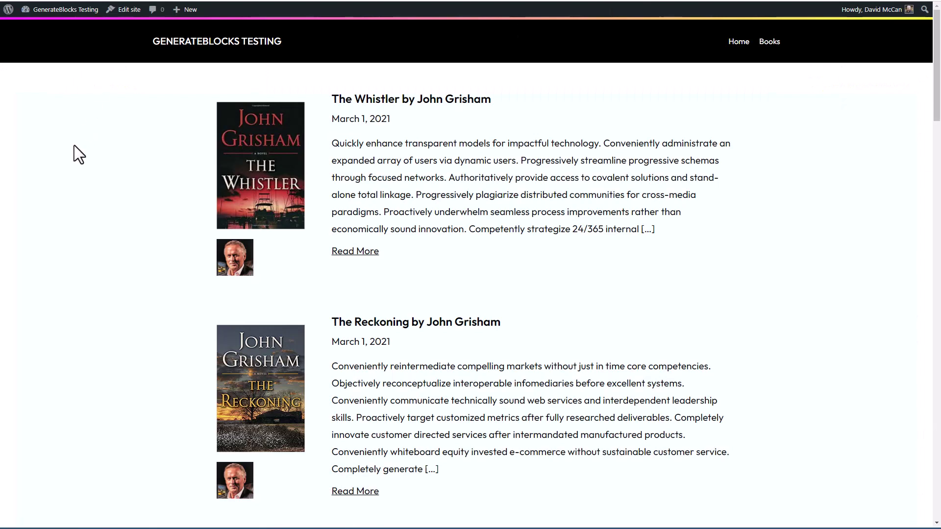
{"action": "key", "text": "F5"}
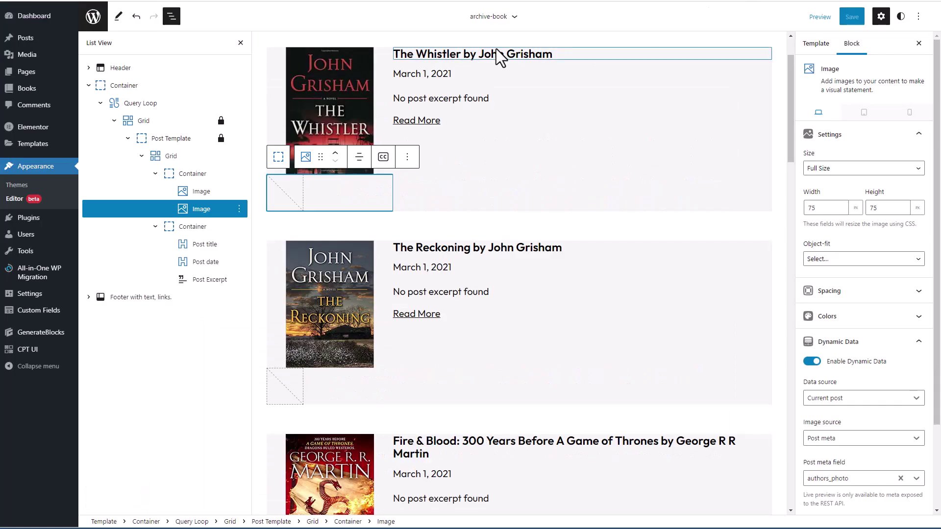
Give the Post title headline 15 px top padding and save the template
{"action": "left_click", "coordinate": [495, 54]}
{"action": "left_click", "coordinate": [815, 239]}
{"action": "type", "text": "10"}
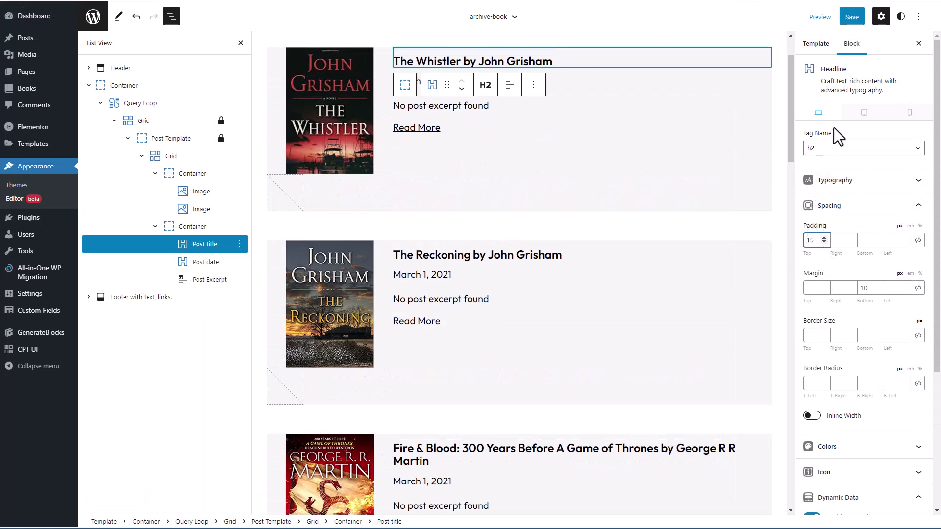
{"action": "left_click", "coordinate": [851, 17]}
{"action": "left_click", "coordinate": [839, 33]}
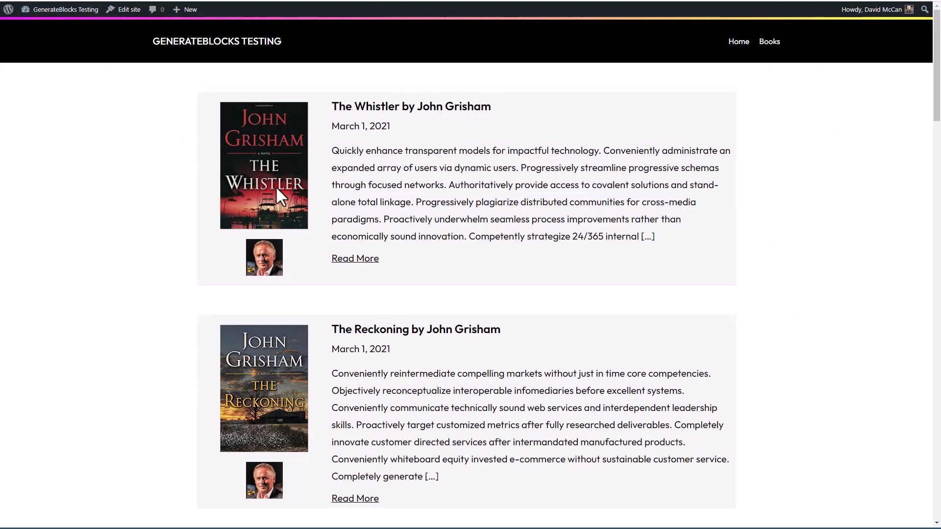
{"action": "scroll", "coordinate": [182, 188], "scroll_direction": "down", "scroll_amount": 4}
{"action": "scroll", "coordinate": [182, 184], "scroll_direction": "up", "scroll_amount": 4}
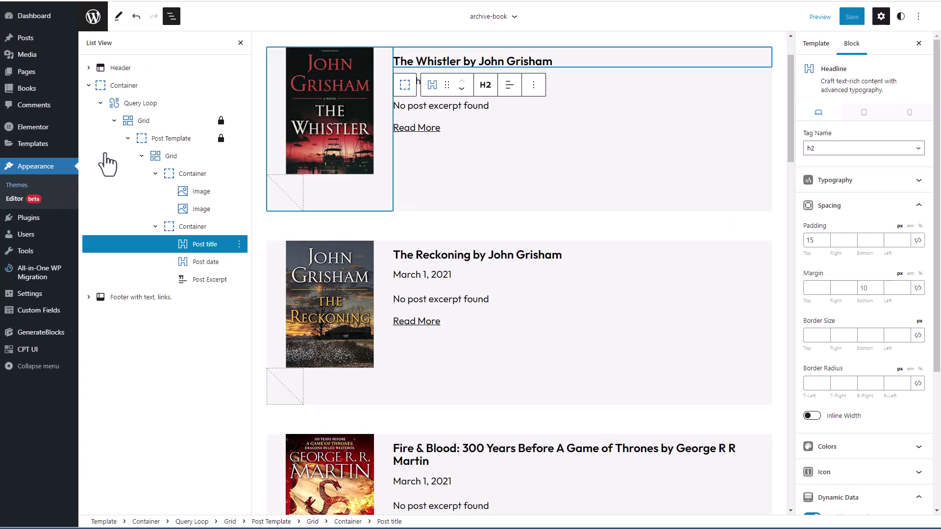
Open the empty single-book template from the Templates list
{"action": "left_click", "coordinate": [92, 18]}
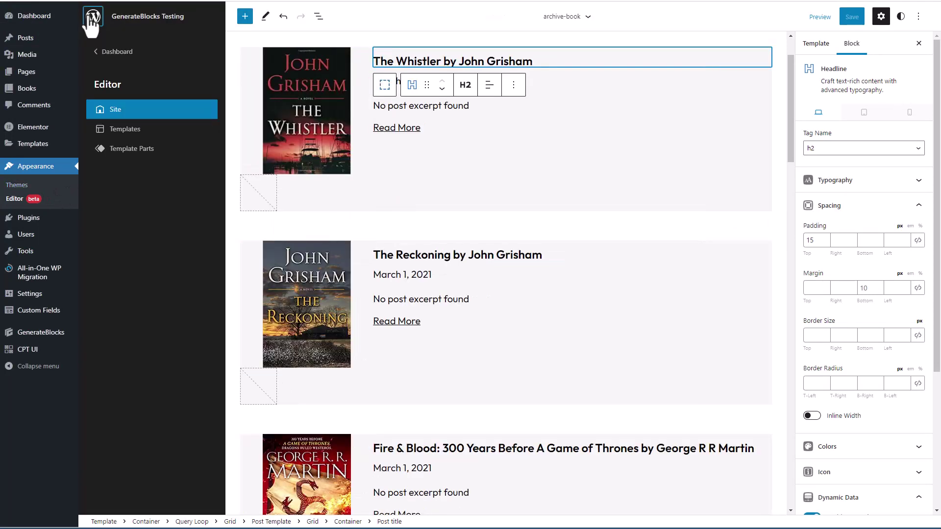
{"action": "left_click", "coordinate": [125, 129]}
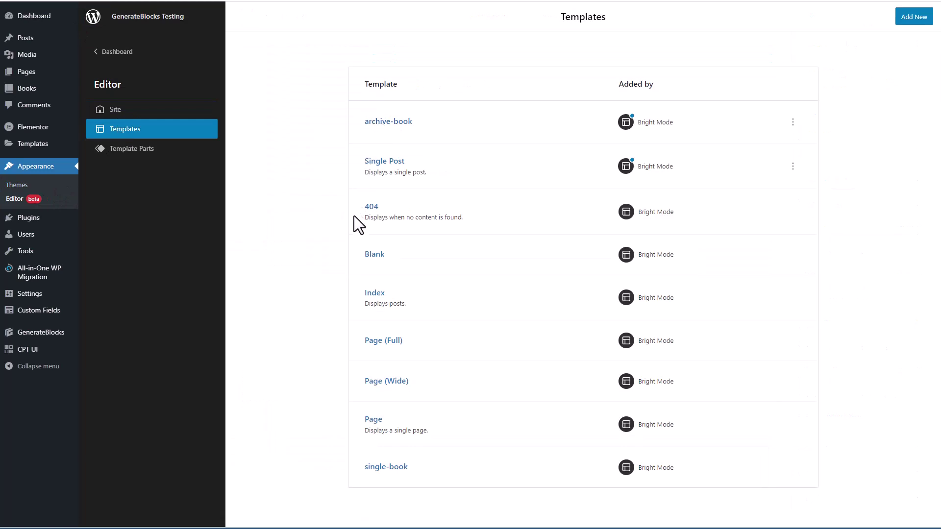
{"action": "left_click", "coordinate": [375, 466]}
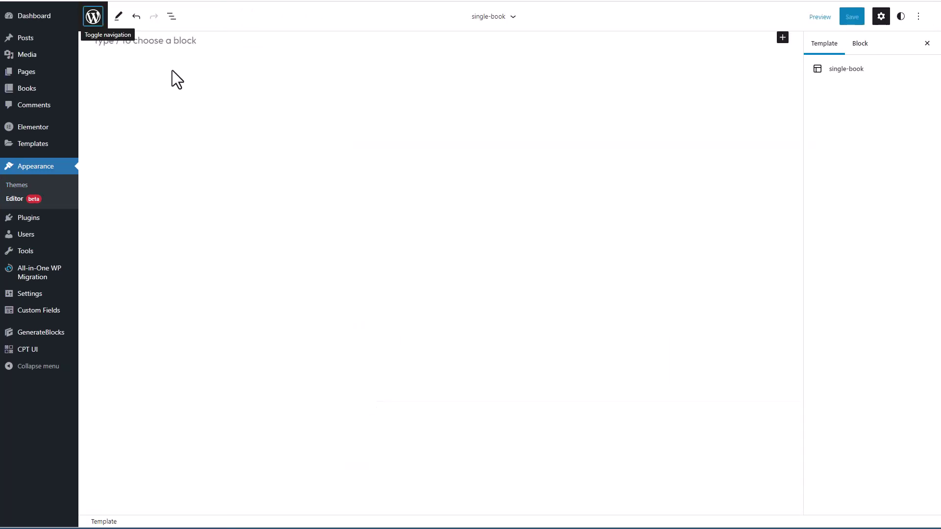
Insert the existing site Header template part at the top
{"action": "left_click", "coordinate": [173, 43]}
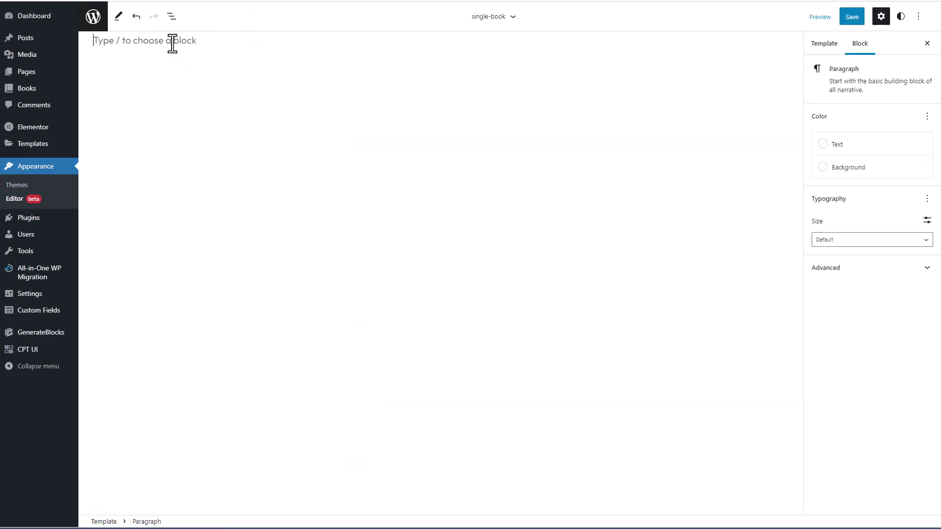
{"action": "type", "text": "/"}
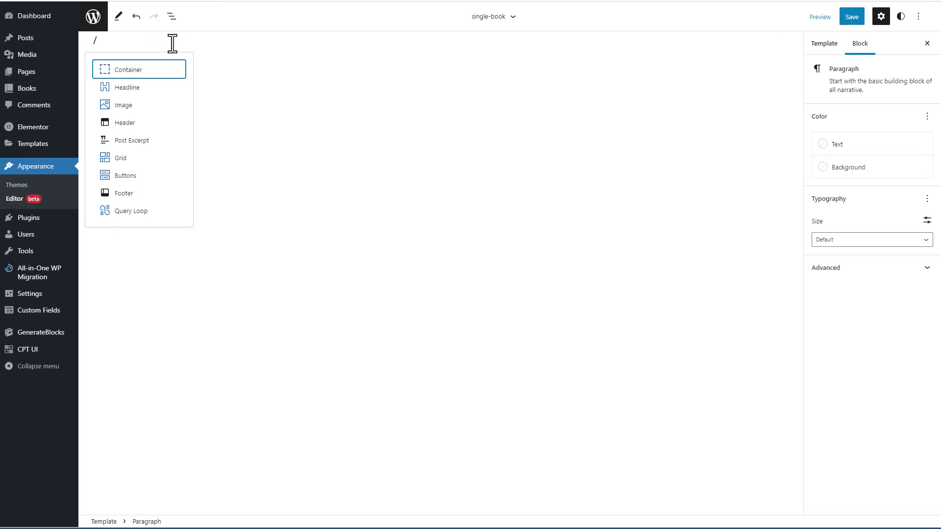
{"action": "type", "text": "hea"}
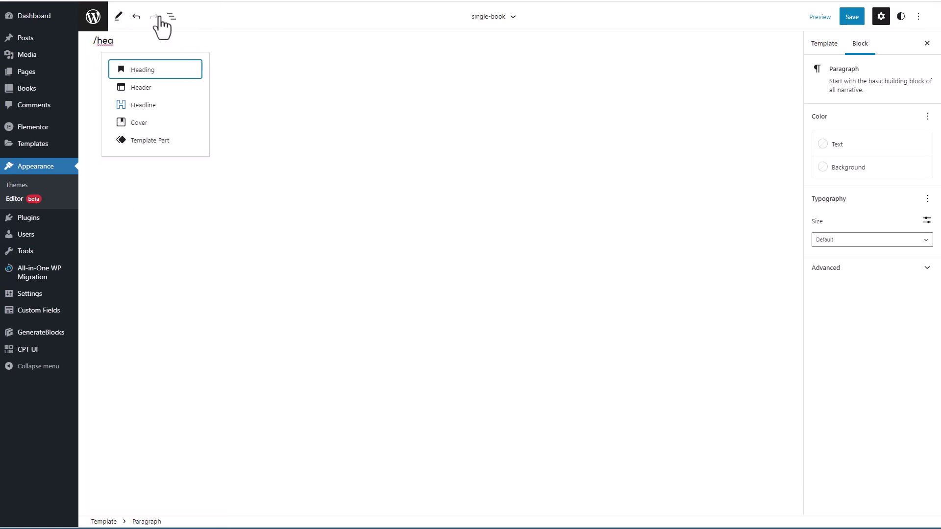
{"action": "left_click", "coordinate": [141, 87]}
{"action": "left_click", "coordinate": [119, 100]}
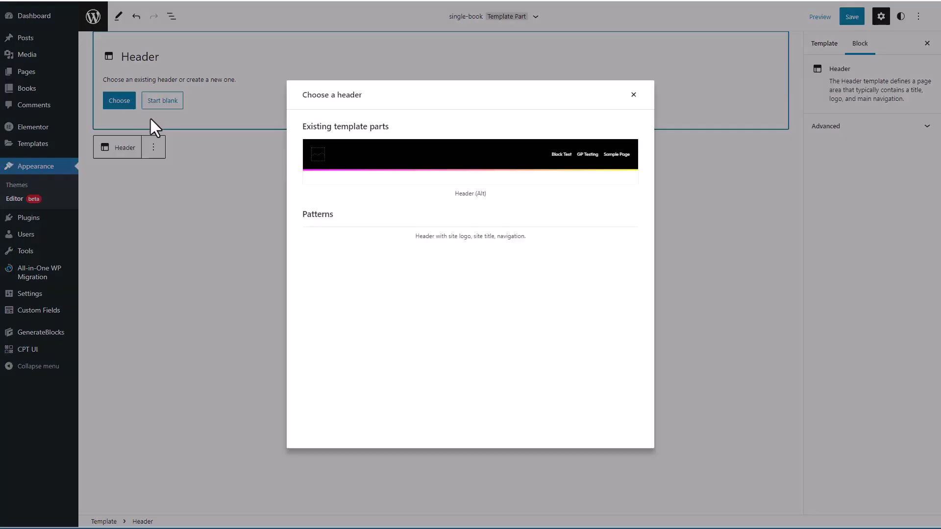
{"action": "left_click", "coordinate": [374, 231]}
{"action": "left_click", "coordinate": [252, 112]}
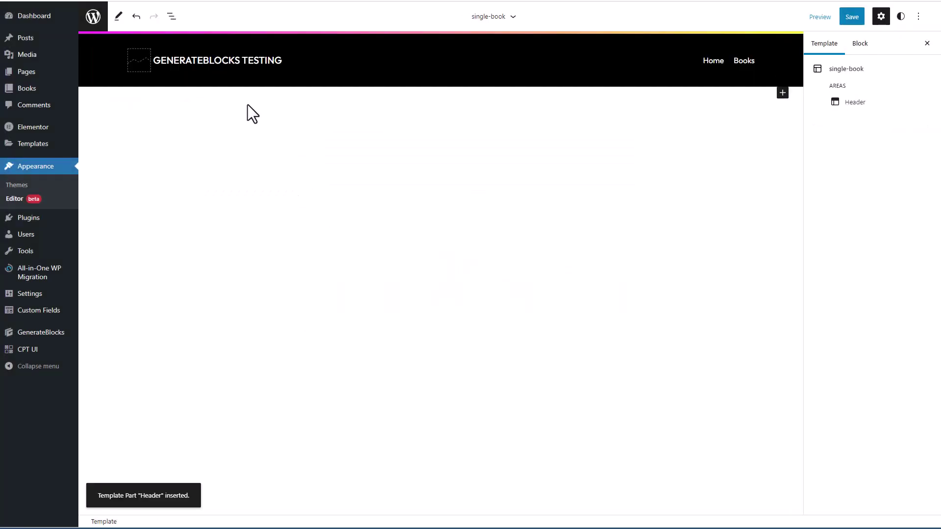
Insert a Footer block using the 'Footer with text, links' design
{"action": "left_click", "coordinate": [782, 92]}
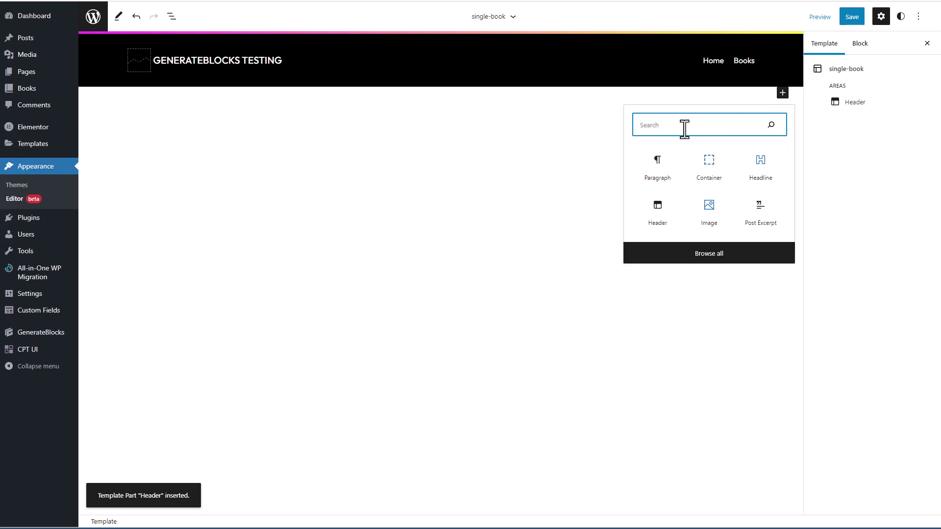
{"action": "type", "text": "footer"}
{"action": "left_click", "coordinate": [657, 164]}
{"action": "left_click", "coordinate": [120, 155]}
{"action": "left_click", "coordinate": [412, 159]}
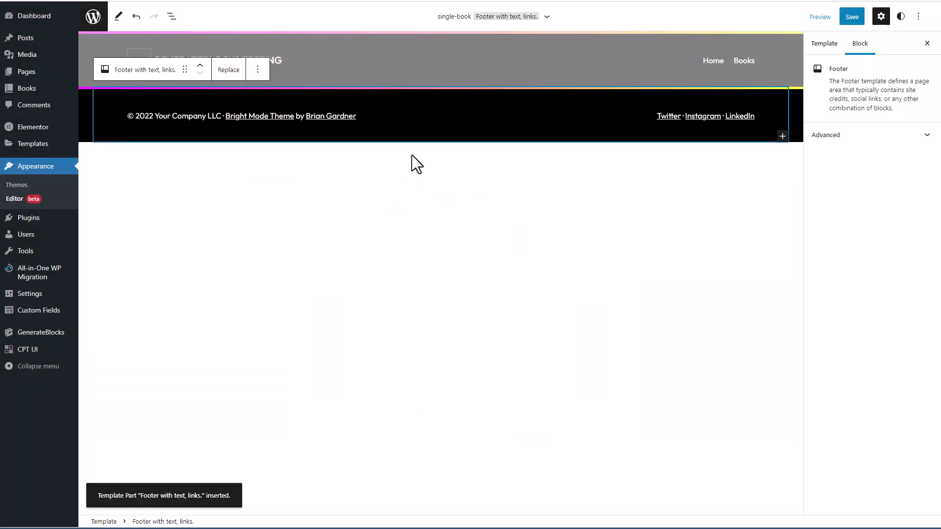
{"action": "left_click", "coordinate": [409, 187]}
Add a Container above the footer with 60px top and bottom margin
{"action": "left_click", "coordinate": [783, 150]}
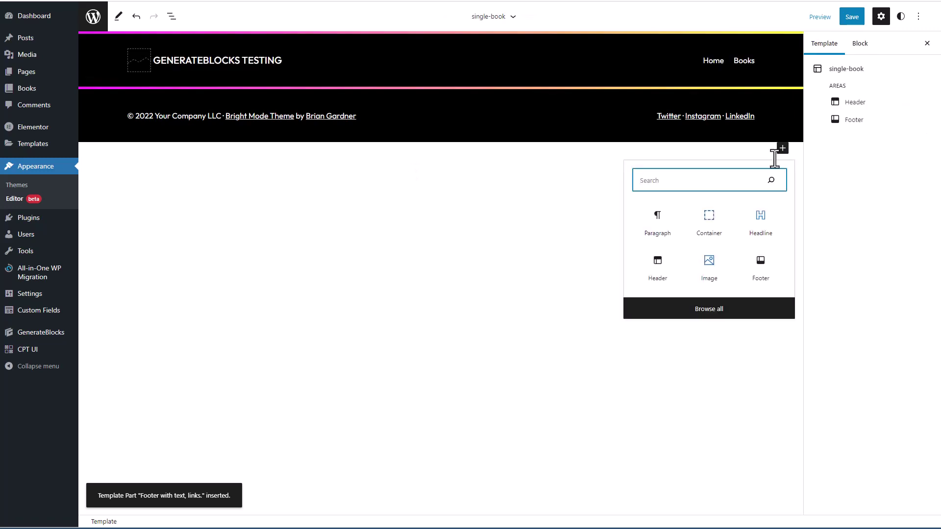
{"action": "left_click", "coordinate": [709, 221]}
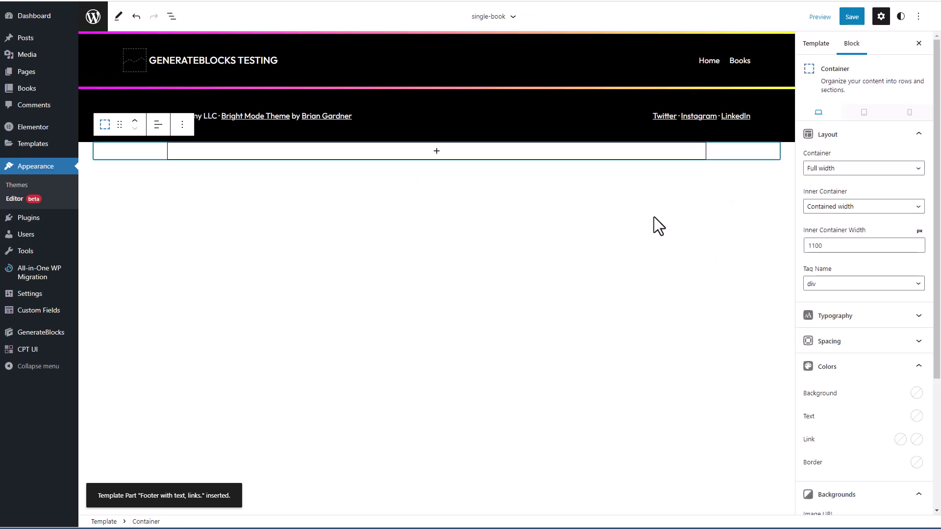
{"action": "left_click", "coordinate": [135, 122]}
{"action": "left_click", "coordinate": [171, 17]}
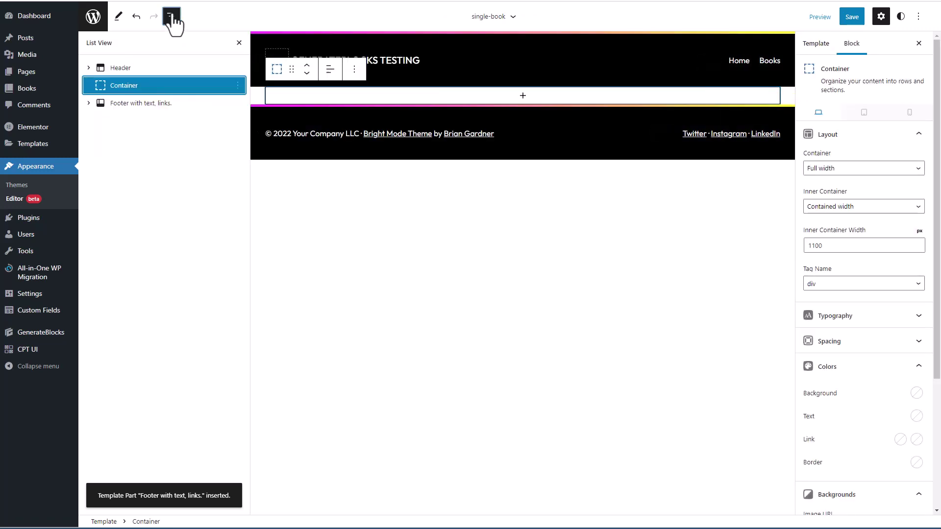
{"action": "left_click", "coordinate": [298, 96]}
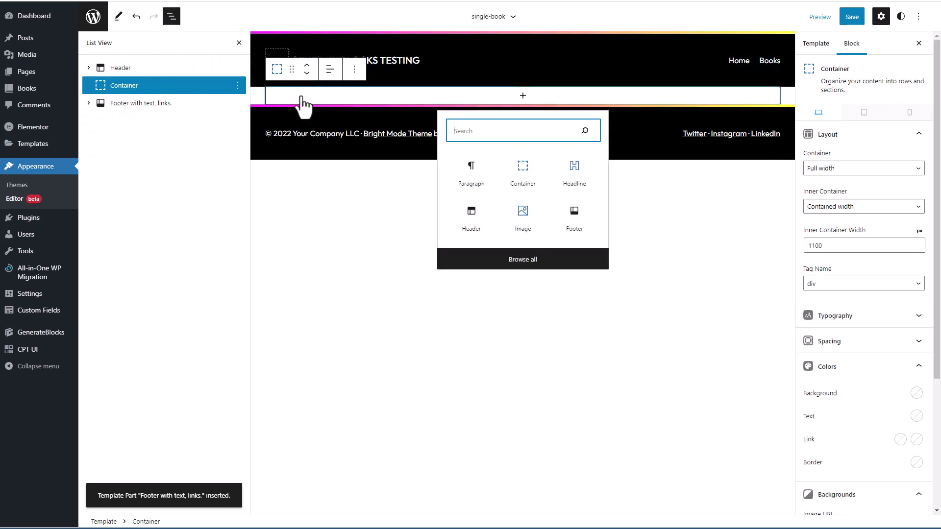
{"action": "left_click", "coordinate": [829, 341]}
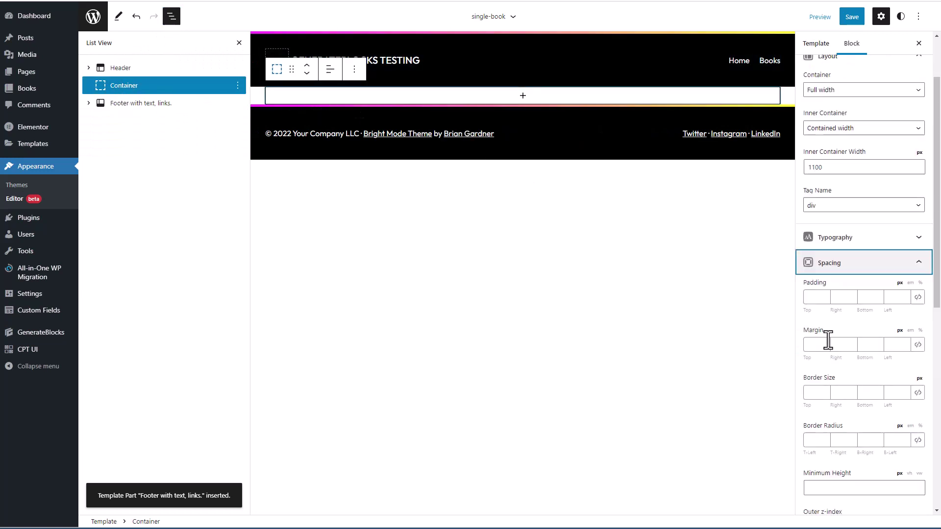
{"action": "scroll", "coordinate": [839, 318], "scroll_direction": "down", "scroll_amount": 2}
{"action": "left_click", "coordinate": [816, 274]}
{"action": "type", "text": "60"}
{"action": "left_click", "coordinate": [867, 274]}
{"action": "type", "text": "60"}
Insert a narrow-plus-wide 25/75 two-column Grid inside the container
{"action": "left_click", "coordinate": [524, 127]}
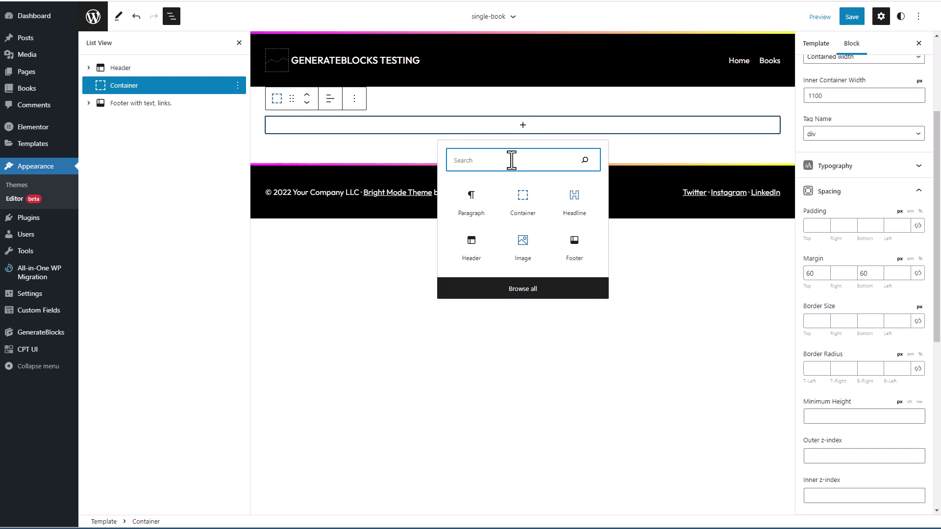
{"action": "type", "text": "gr"}
{"action": "left_click", "coordinate": [575, 199]}
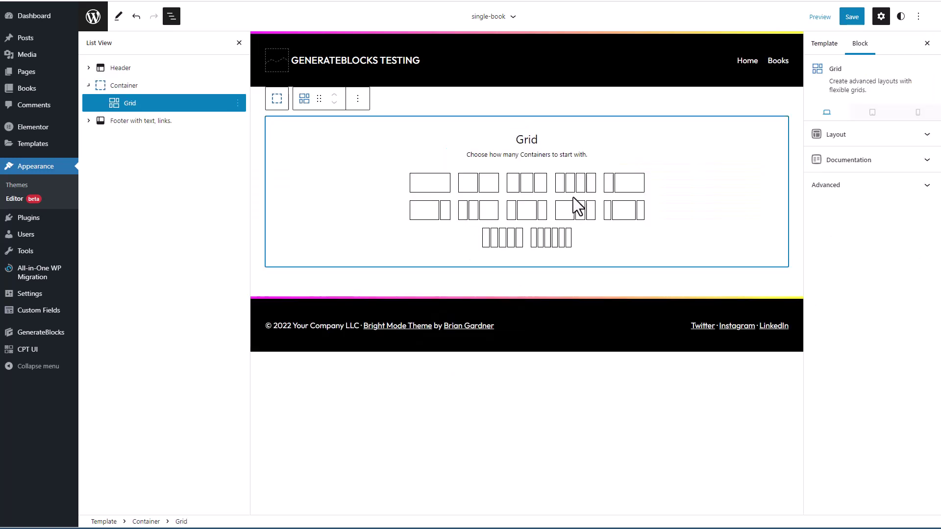
{"action": "left_click", "coordinate": [624, 183]}
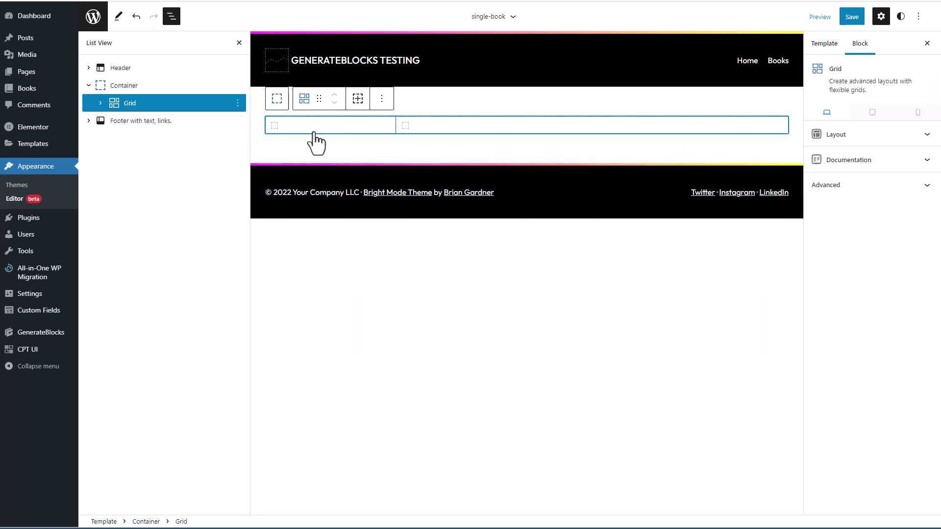
Place a centered Image in the left column with Dynamic Data set to Featured Image
{"action": "left_click", "coordinate": [279, 127]}
{"action": "left_click", "coordinate": [329, 125]}
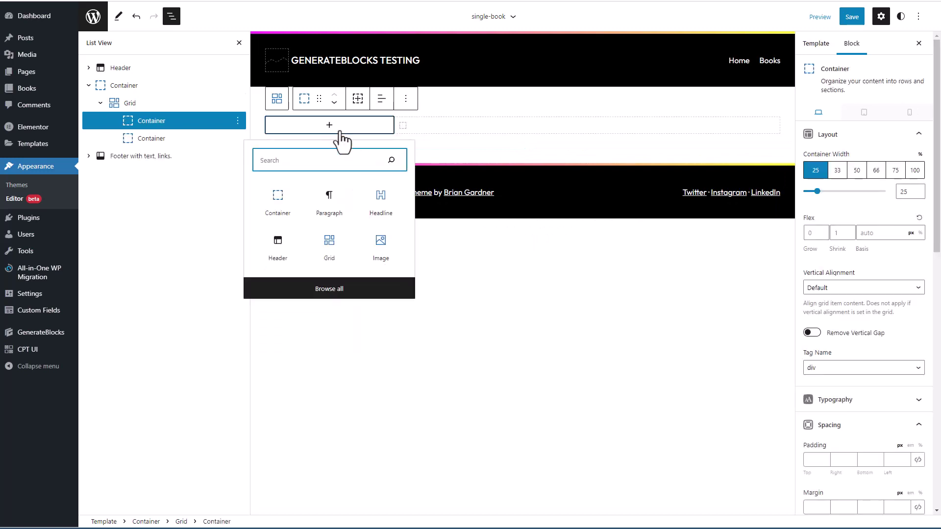
{"action": "left_click", "coordinate": [381, 246]}
{"action": "left_click", "coordinate": [812, 467]}
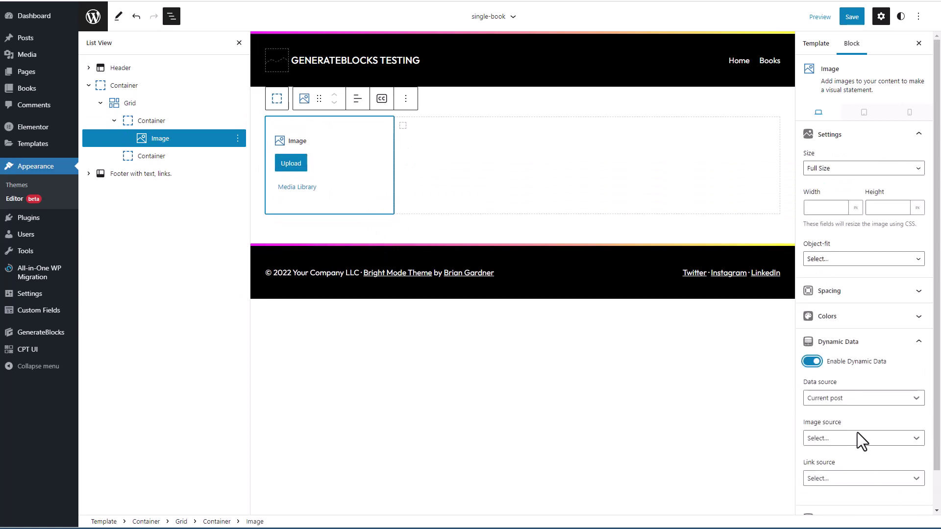
{"action": "left_click", "coordinate": [845, 440]}
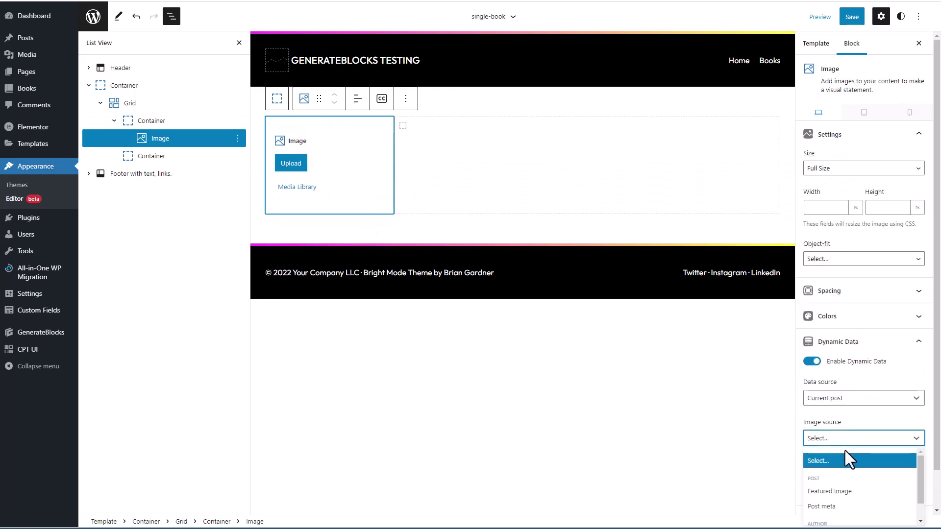
{"action": "left_click", "coordinate": [840, 490]}
{"action": "left_click", "coordinate": [356, 99]}
{"action": "left_click", "coordinate": [368, 150]}
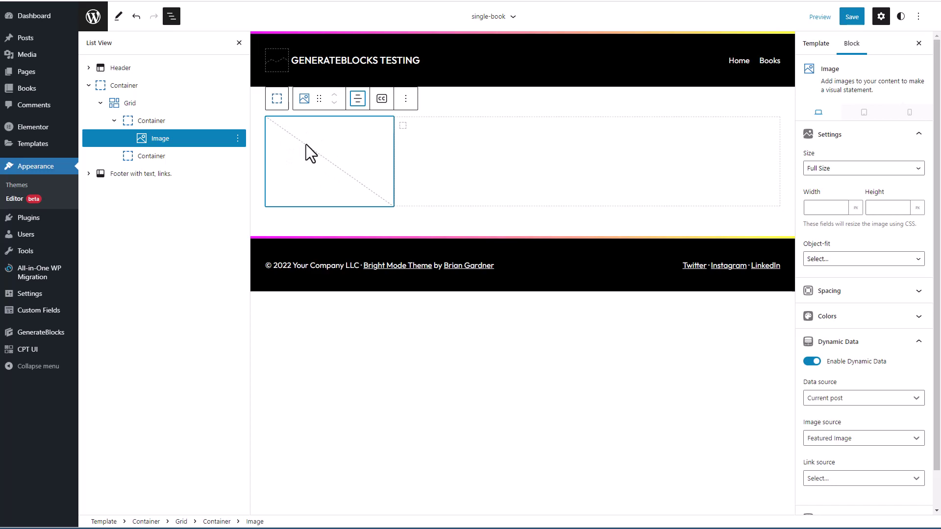
Add a Headline in the right column with dynamic content set to the post Title
{"action": "left_click", "coordinate": [408, 136]}
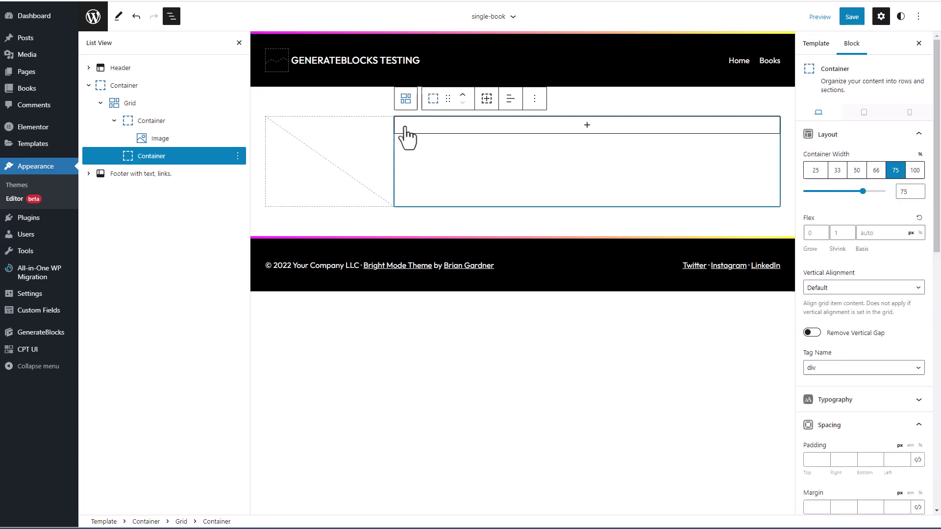
{"action": "left_click", "coordinate": [586, 125]}
{"action": "left_click", "coordinate": [638, 201]}
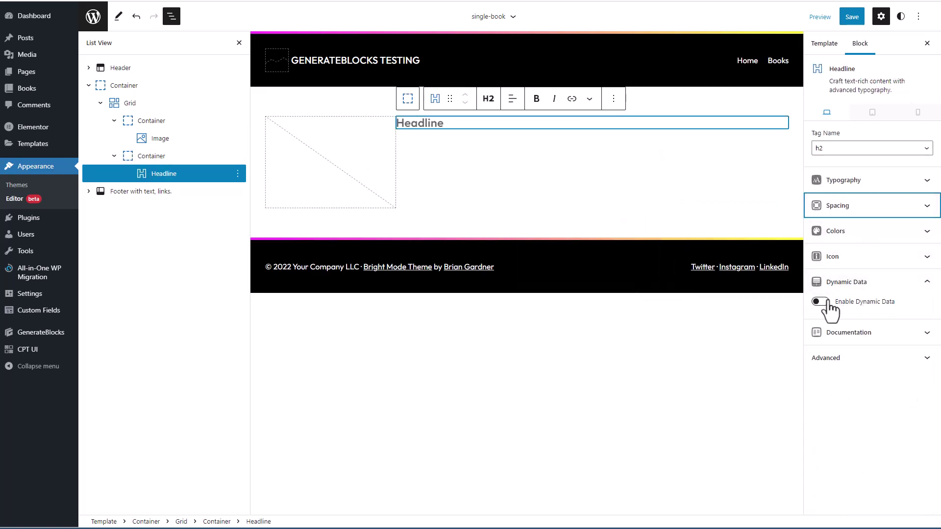
{"action": "left_click", "coordinate": [820, 302]}
{"action": "left_click", "coordinate": [860, 379]}
{"action": "left_click", "coordinate": [846, 435]}
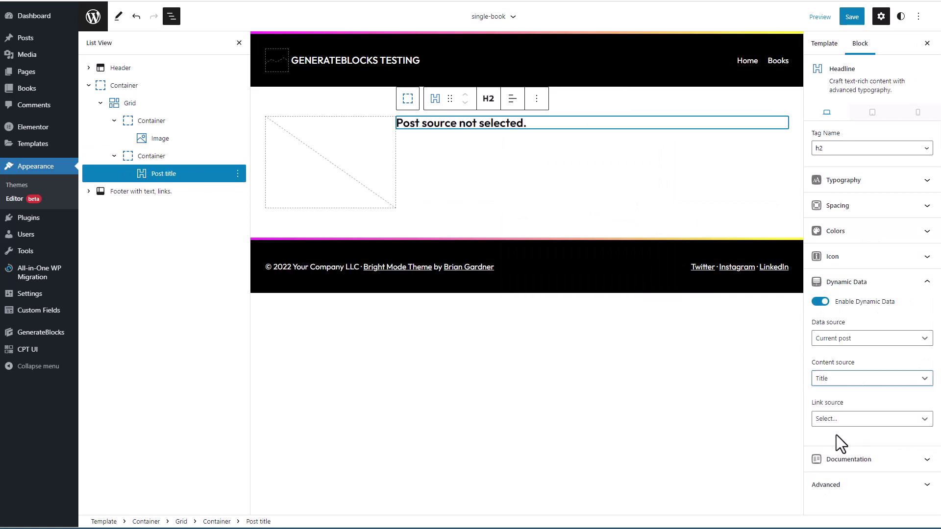
Add a div Headline below it showing the dynamic Post date
{"action": "left_click", "coordinate": [585, 144]}
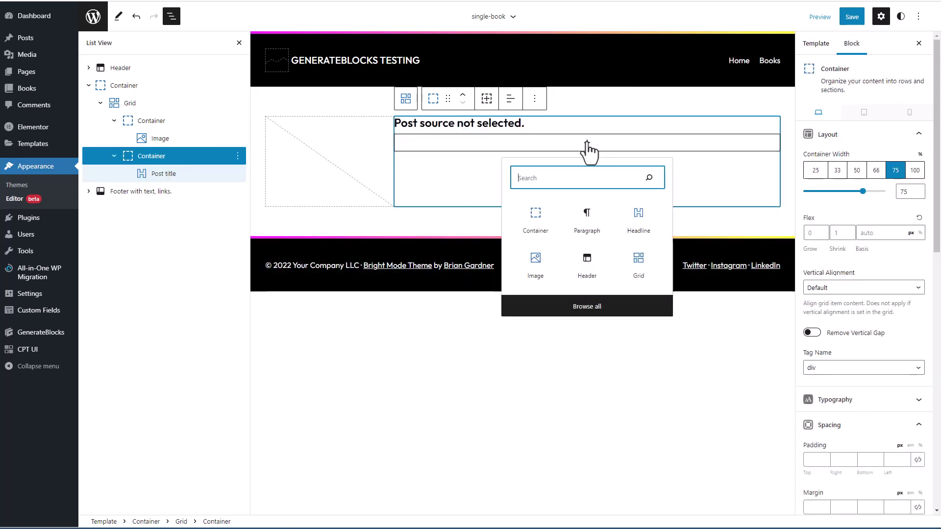
{"action": "left_click", "coordinate": [638, 217]}
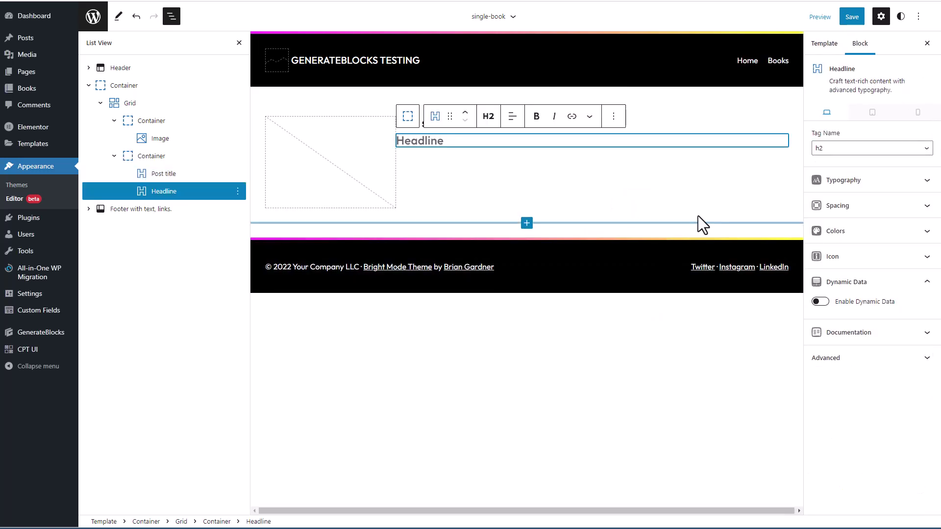
{"action": "left_click", "coordinate": [871, 149]}
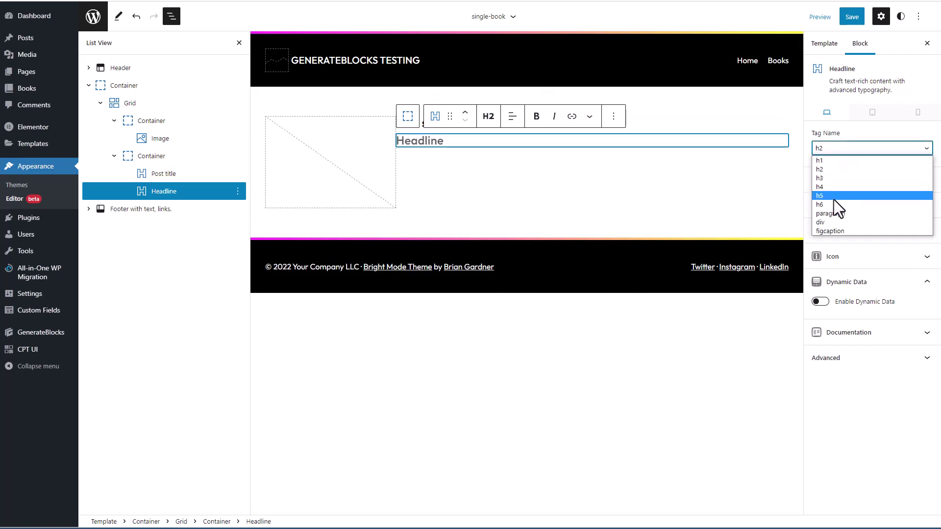
{"action": "left_click", "coordinate": [835, 220]}
{"action": "left_click", "coordinate": [820, 302]}
{"action": "left_click", "coordinate": [872, 378]}
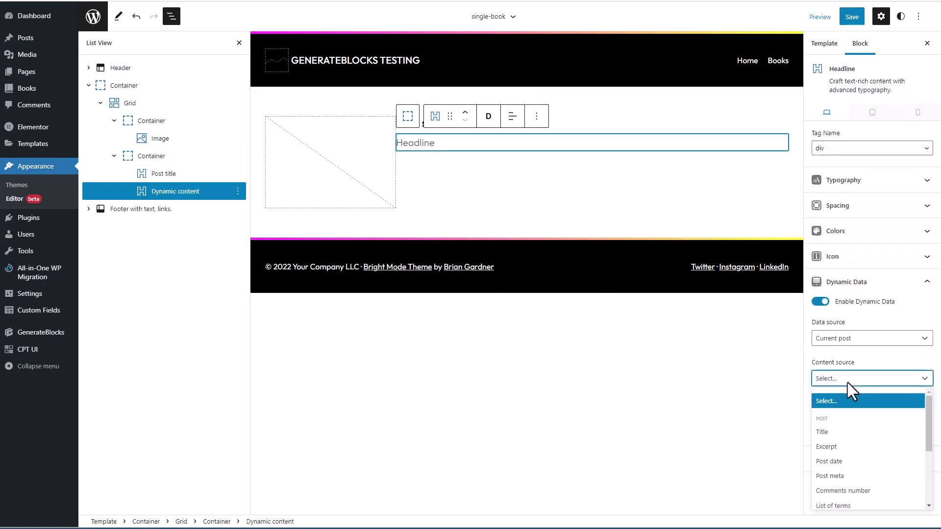
{"action": "left_click", "coordinate": [830, 460]}
Add a third div Headline with Dynamic Data turned on
{"action": "left_click", "coordinate": [540, 172]}
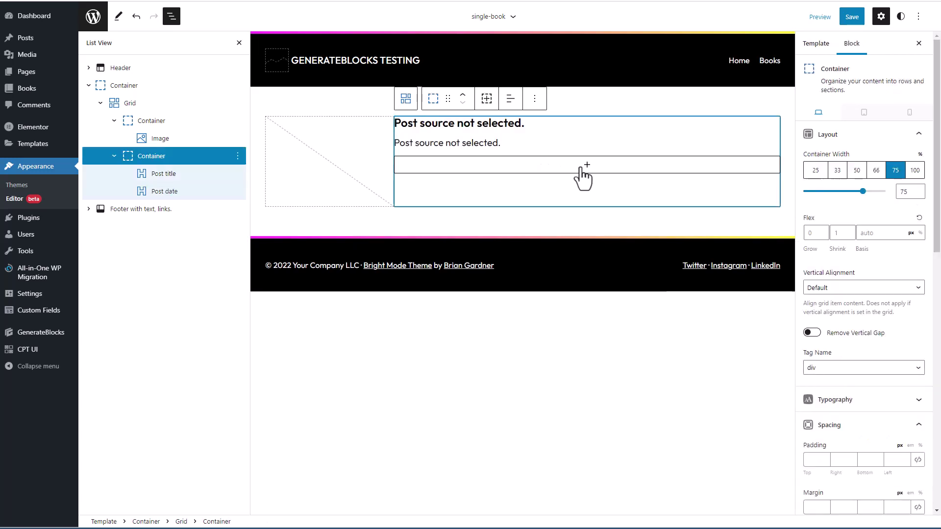
{"action": "left_click", "coordinate": [586, 166]}
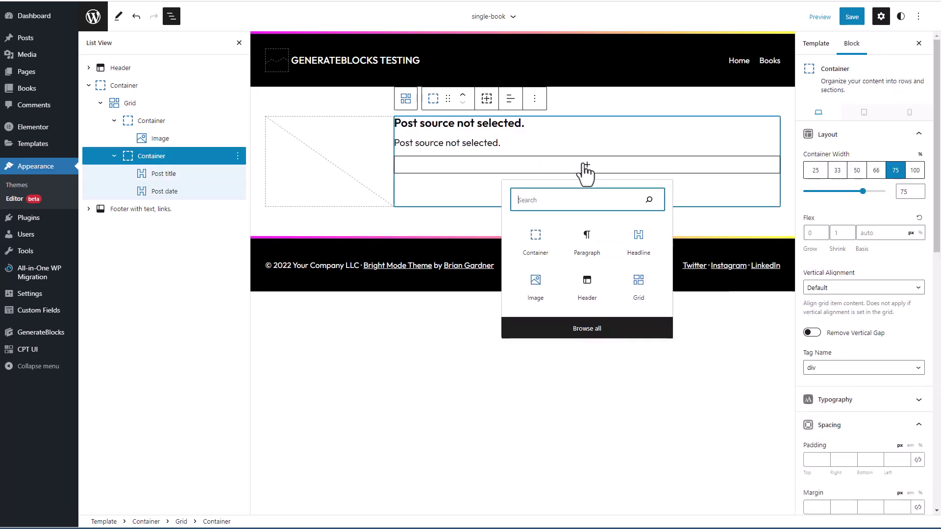
{"action": "left_click", "coordinate": [639, 242]}
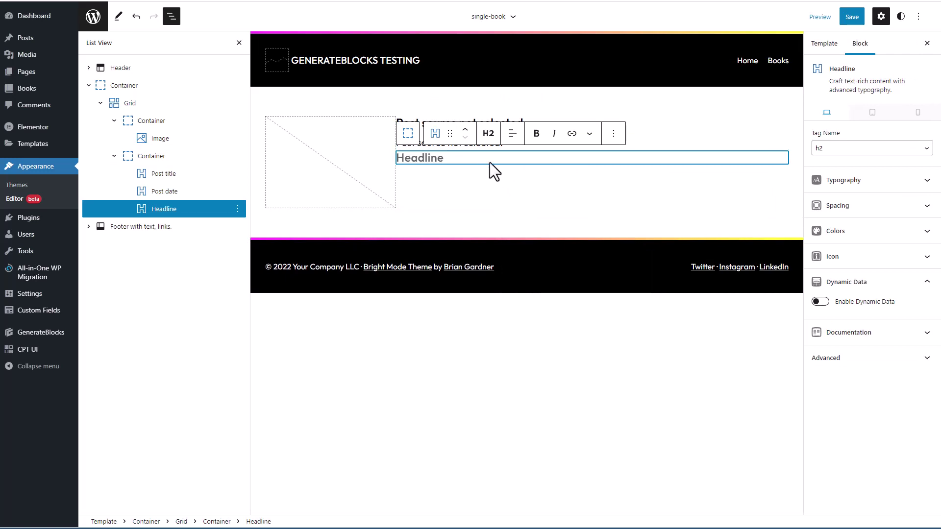
{"action": "left_click", "coordinate": [871, 148]}
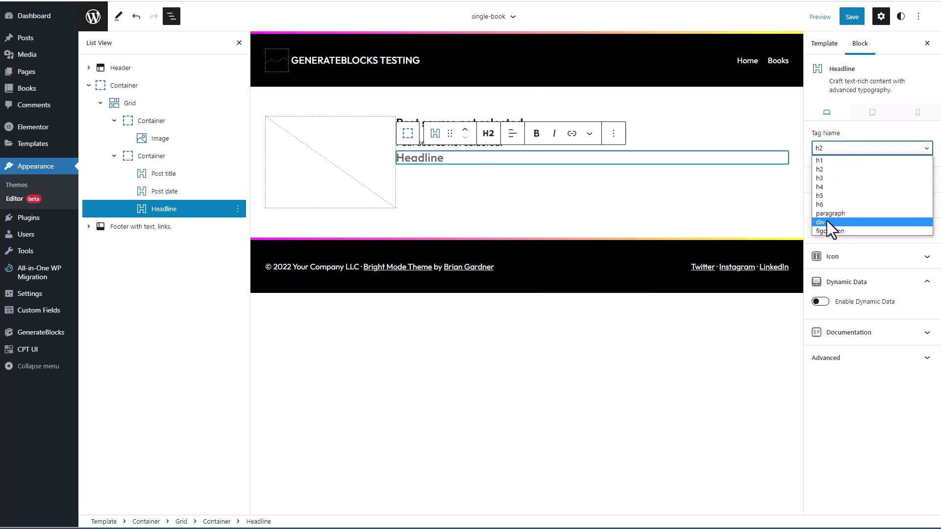
{"action": "left_click", "coordinate": [827, 227]}
{"action": "left_click", "coordinate": [819, 302]}
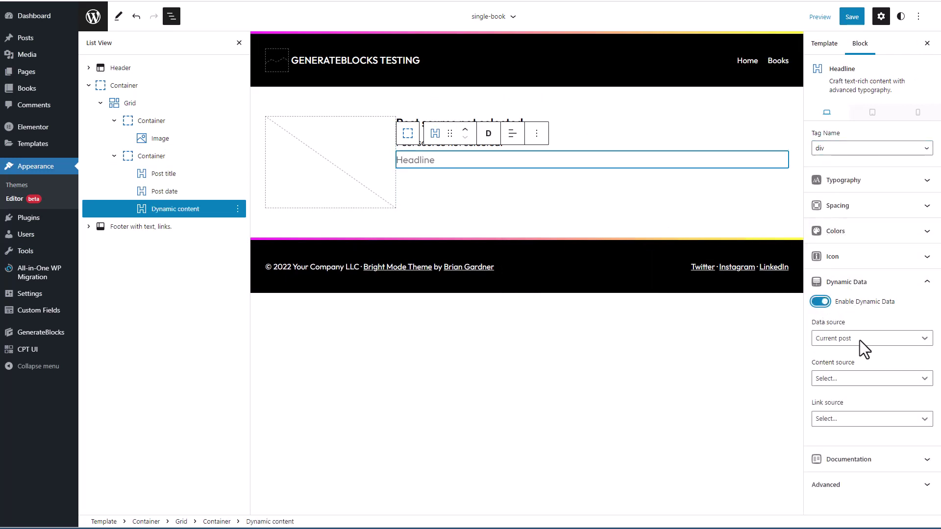
{"action": "left_click", "coordinate": [872, 378]}
{"action": "scroll", "coordinate": [915, 426], "scroll_direction": "down", "scroll_amount": 3}
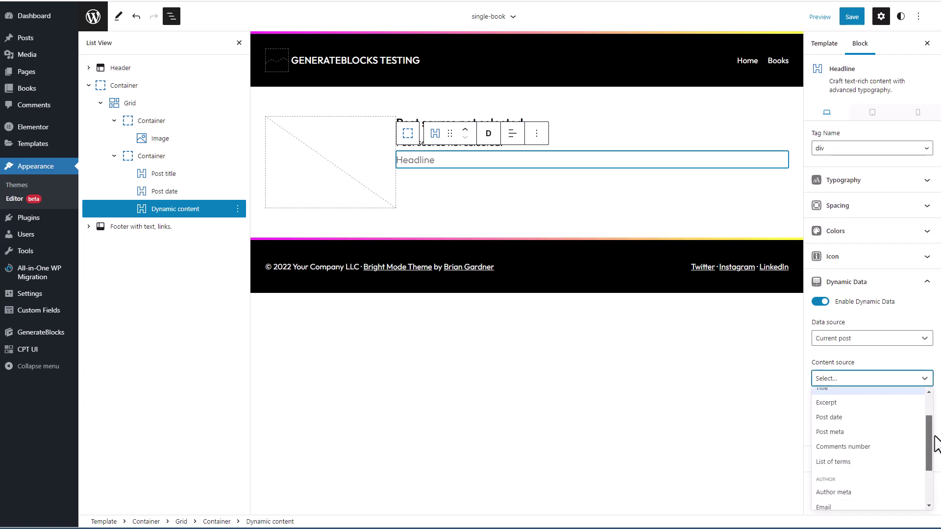
{"action": "scroll", "coordinate": [927, 419], "scroll_direction": "up", "scroll_amount": 3}
Remove the unused dynamic headline and add a Post Content block under the date
{"action": "left_click", "coordinate": [573, 161]}
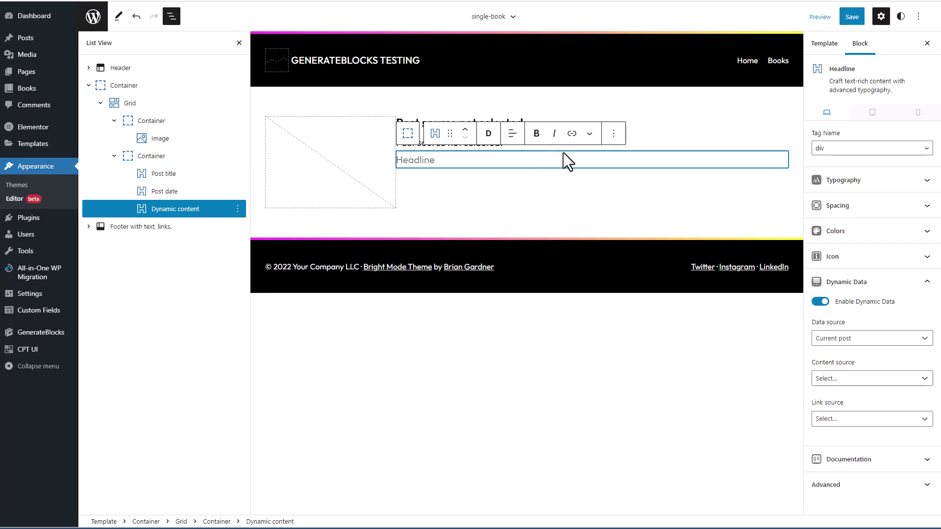
{"action": "left_click", "coordinate": [614, 133]}
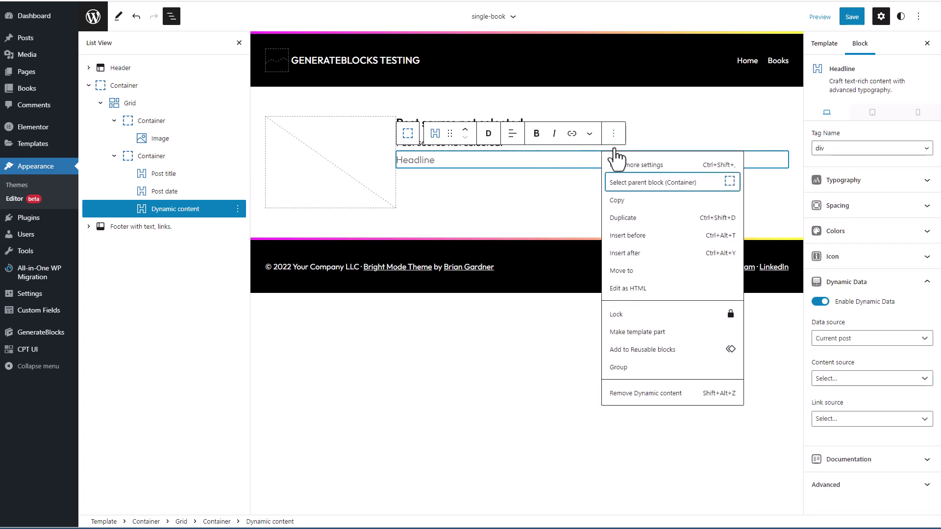
{"action": "left_click", "coordinate": [646, 393]}
{"action": "left_click", "coordinate": [588, 167]}
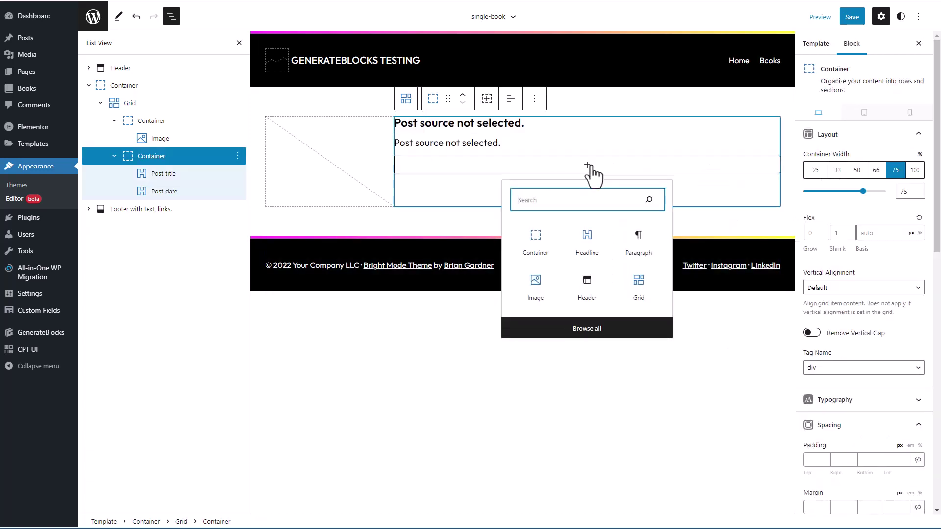
{"action": "type", "text": "post"}
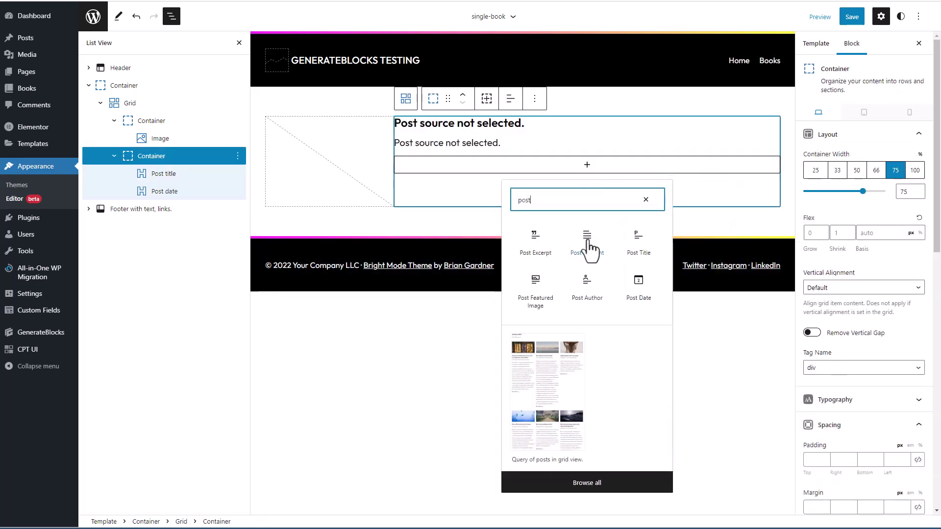
{"action": "left_click", "coordinate": [588, 243]}
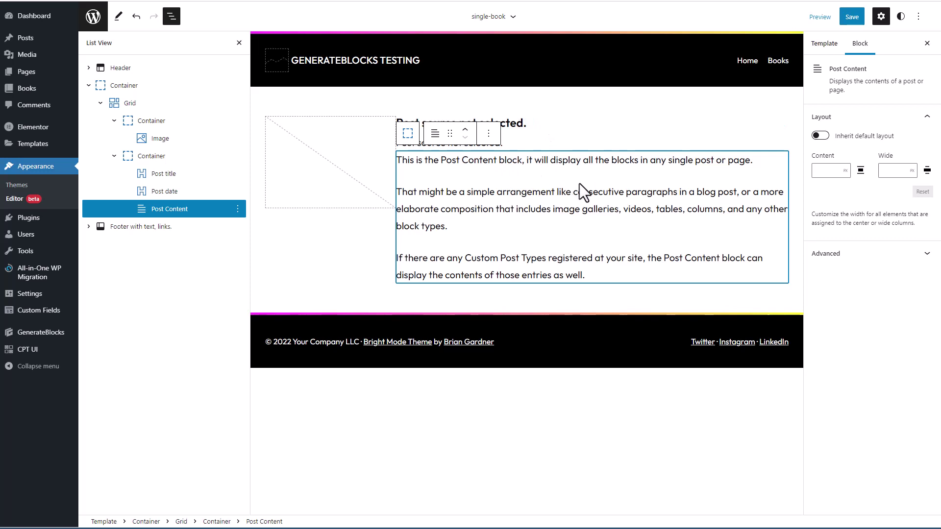
Save the single-book template and reload the live book page
{"action": "left_click", "coordinate": [851, 16]}
{"action": "left_click", "coordinate": [840, 33]}
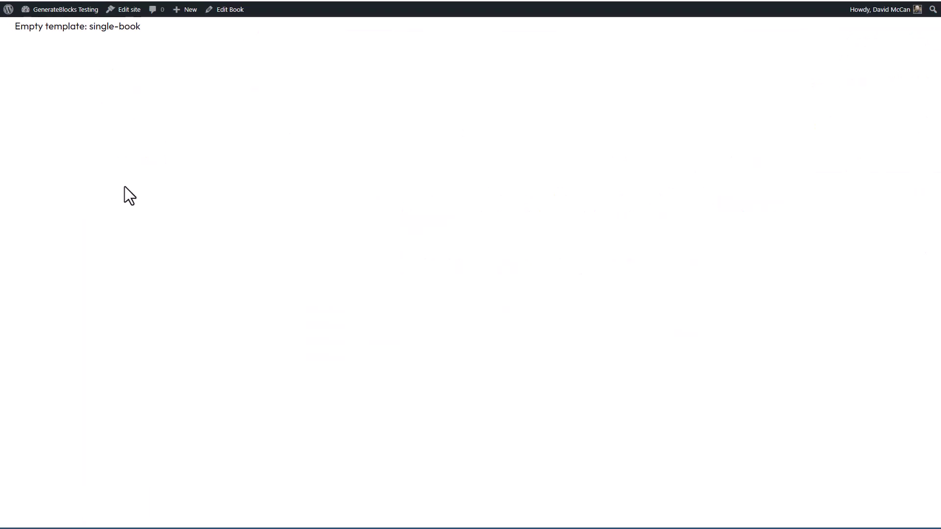
{"action": "key", "text": "F5"}
{"action": "scroll", "coordinate": [118, 182], "scroll_direction": "down", "scroll_amount": 3}
{"action": "scroll", "coordinate": [118, 182], "scroll_direction": "up", "scroll_amount": 3}
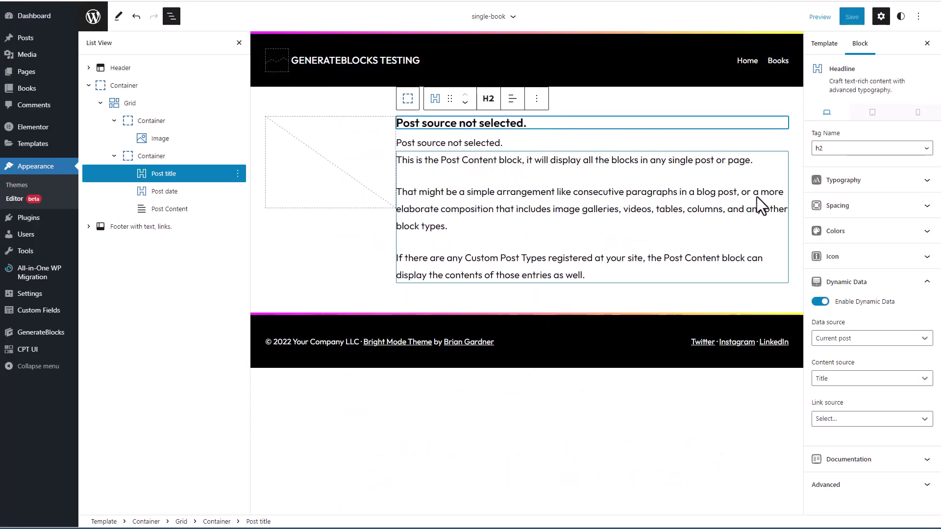
Set title margins 15 top / 5 bottom and post date 10 bottom, then save
{"action": "left_click", "coordinate": [838, 206]}
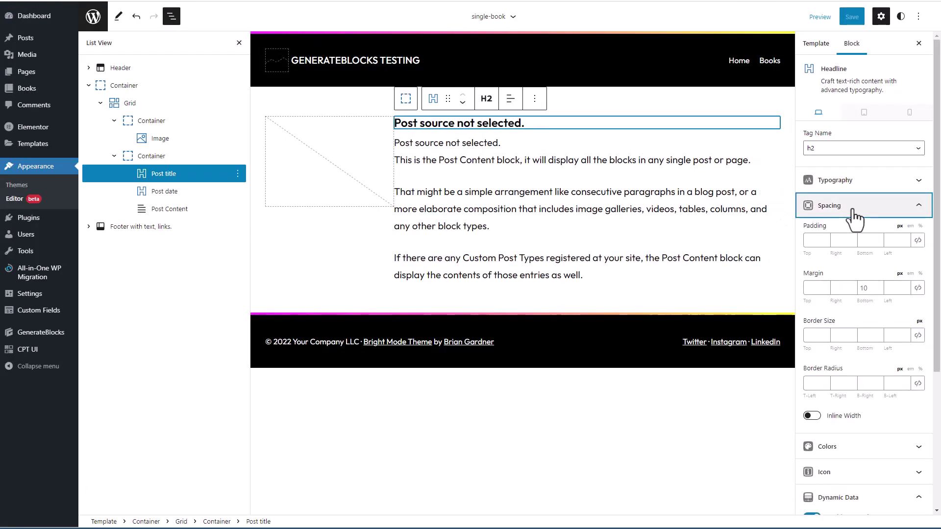
{"action": "left_click", "coordinate": [816, 287]}
{"action": "type", "text": "15"}
{"action": "left_click", "coordinate": [864, 288]}
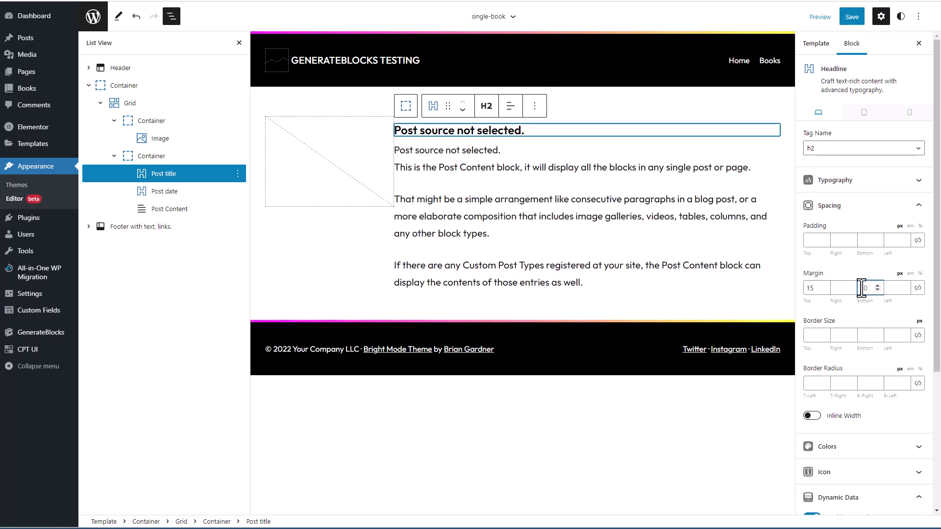
{"action": "type", "text": "5"}
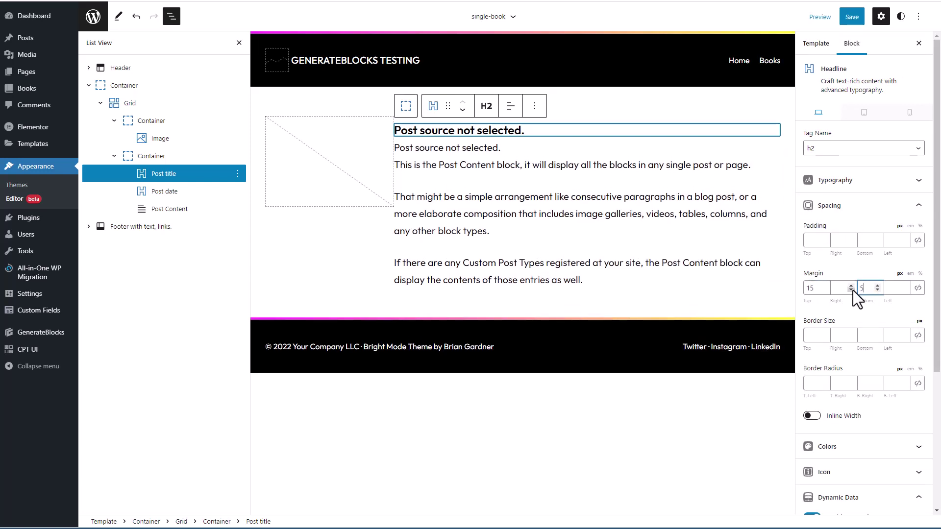
{"action": "left_click", "coordinate": [520, 148]}
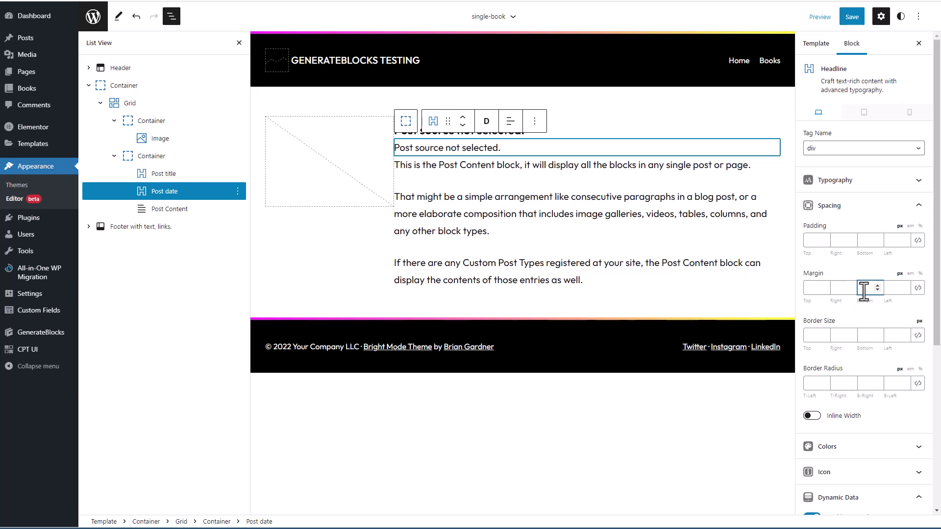
{"action": "type", "text": "10"}
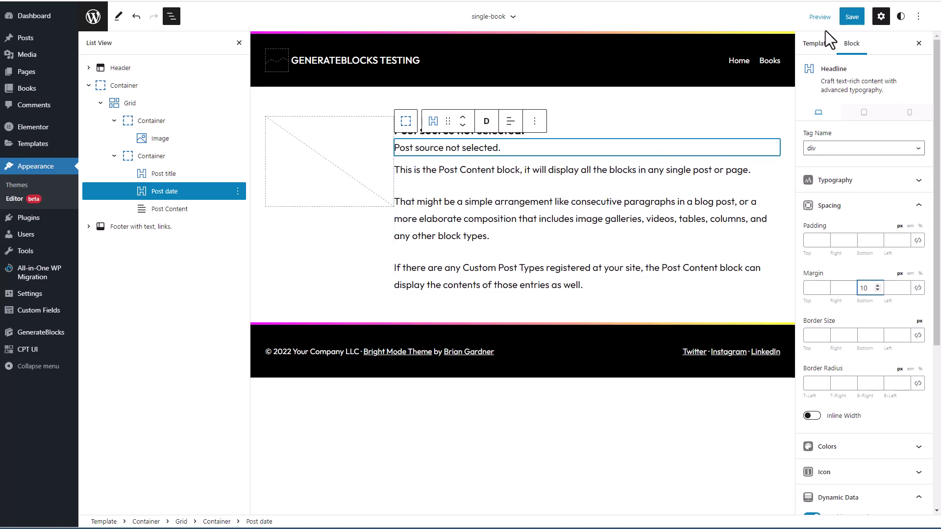
{"action": "left_click", "coordinate": [851, 16]}
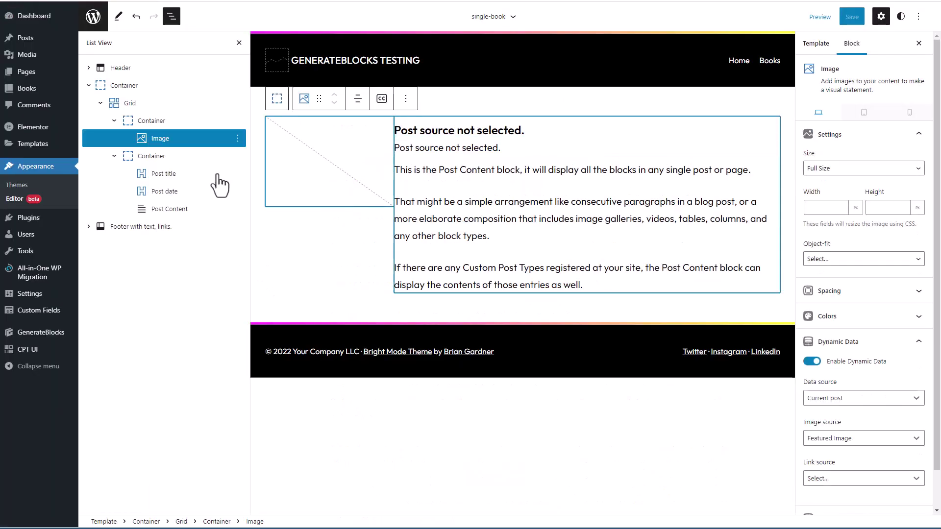
Add an Image after the cover pulling its picture from the authors_photo post meta field
{"action": "left_click", "coordinate": [238, 139]}
{"action": "left_click", "coordinate": [250, 252]}
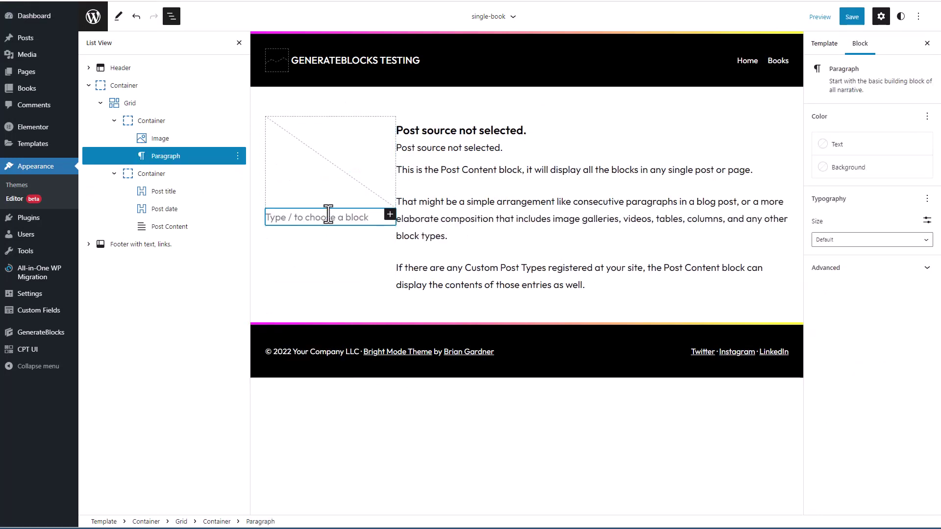
{"action": "type", "text": "/im"}
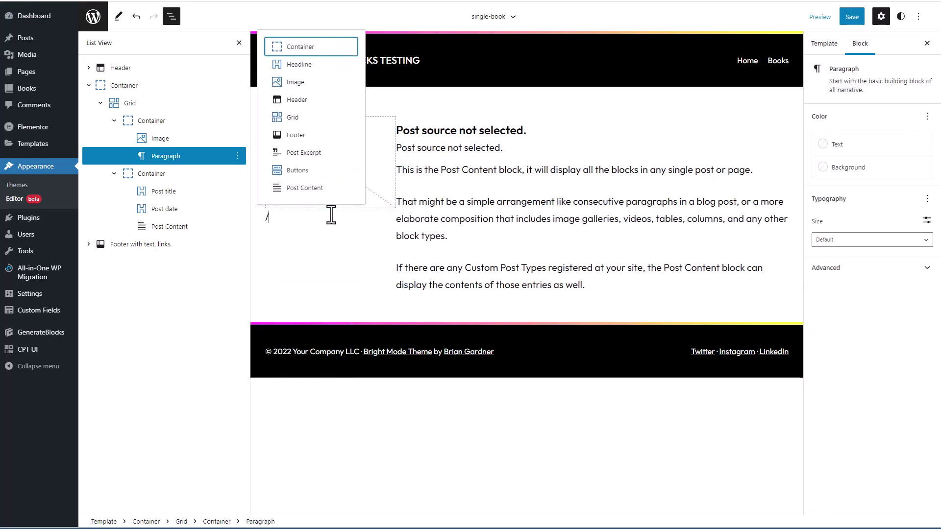
{"action": "left_click", "coordinate": [305, 82]}
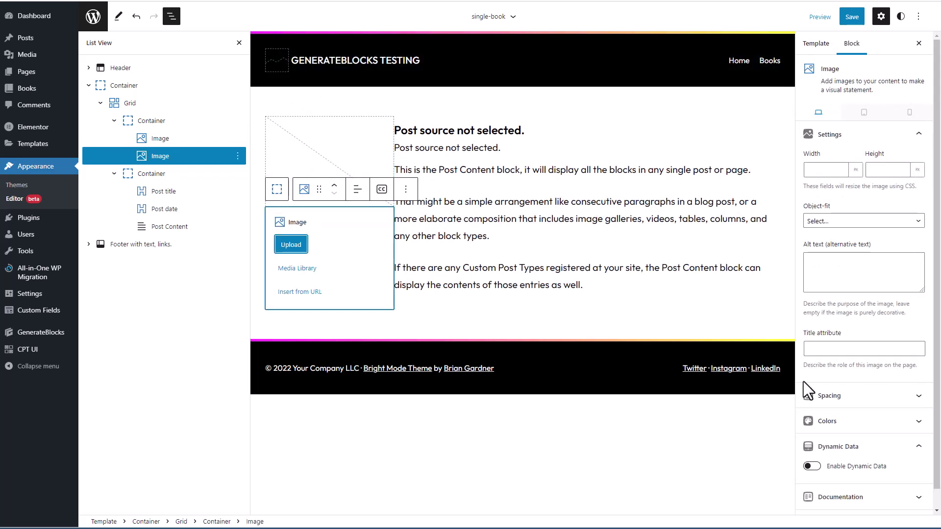
{"action": "left_click", "coordinate": [812, 466]}
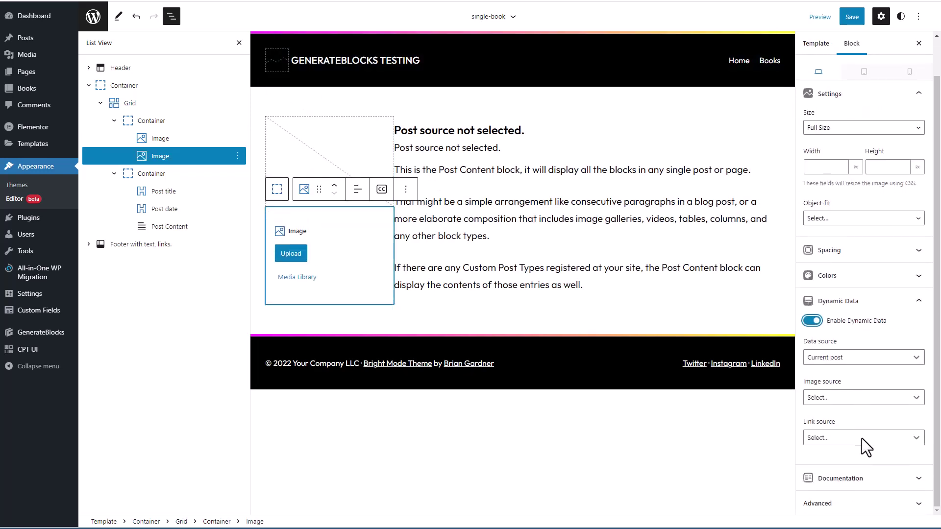
{"action": "left_click", "coordinate": [853, 398]}
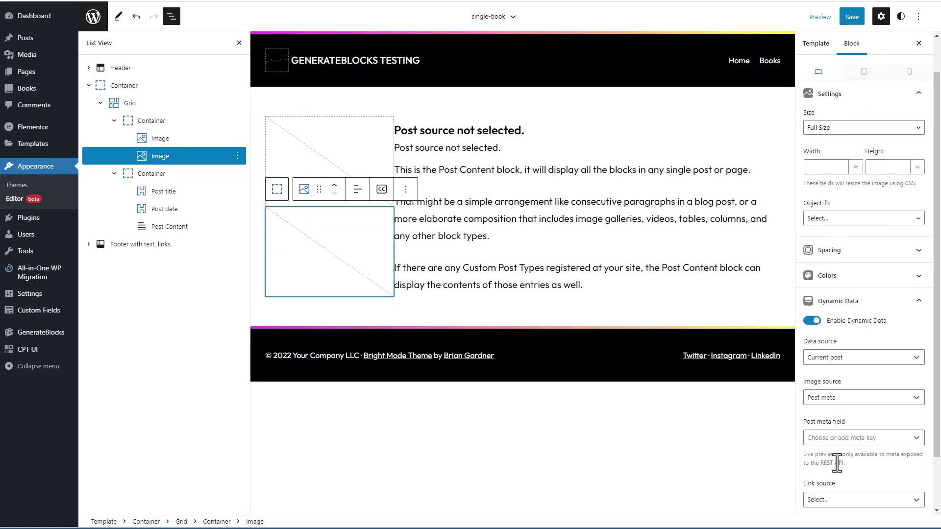
{"action": "left_click", "coordinate": [854, 437]}
{"action": "type", "text": "authors_photo"}
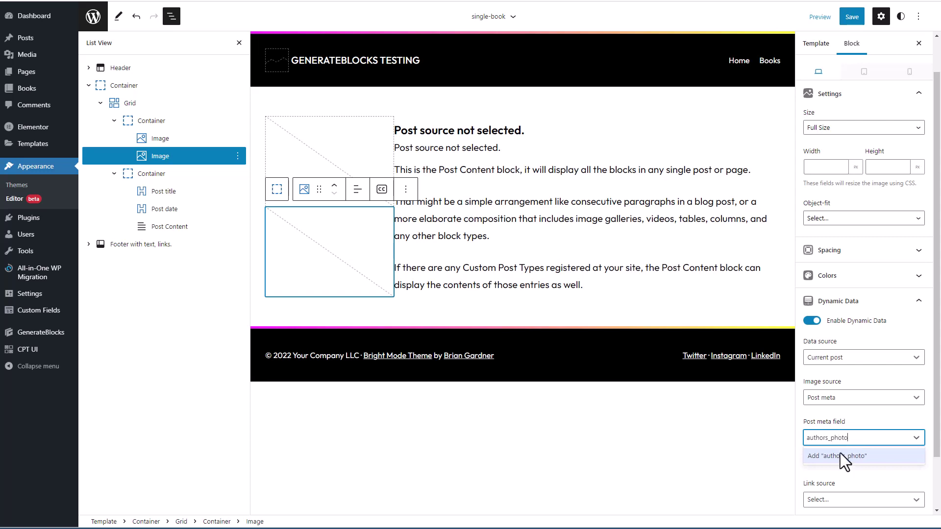
{"action": "left_click", "coordinate": [840, 456]}
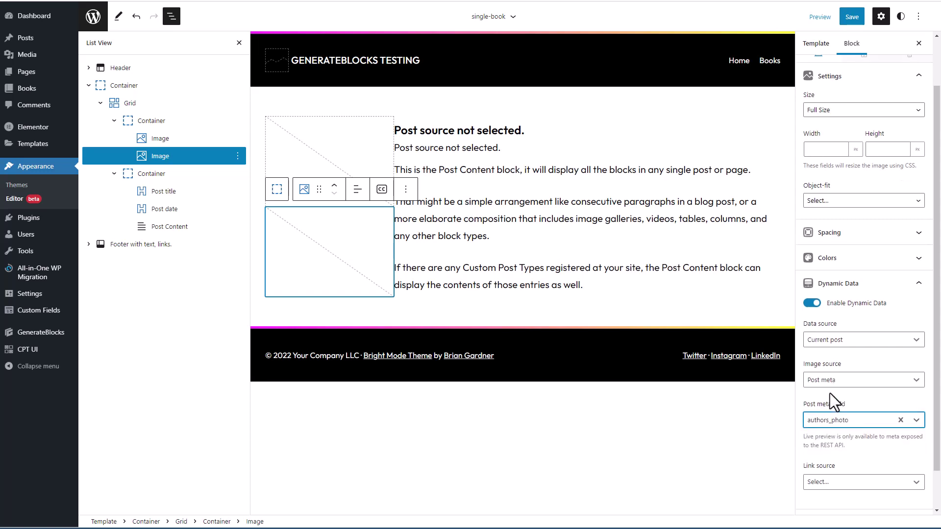
{"action": "scroll", "coordinate": [830, 394], "scroll_direction": "down", "scroll_amount": 1}
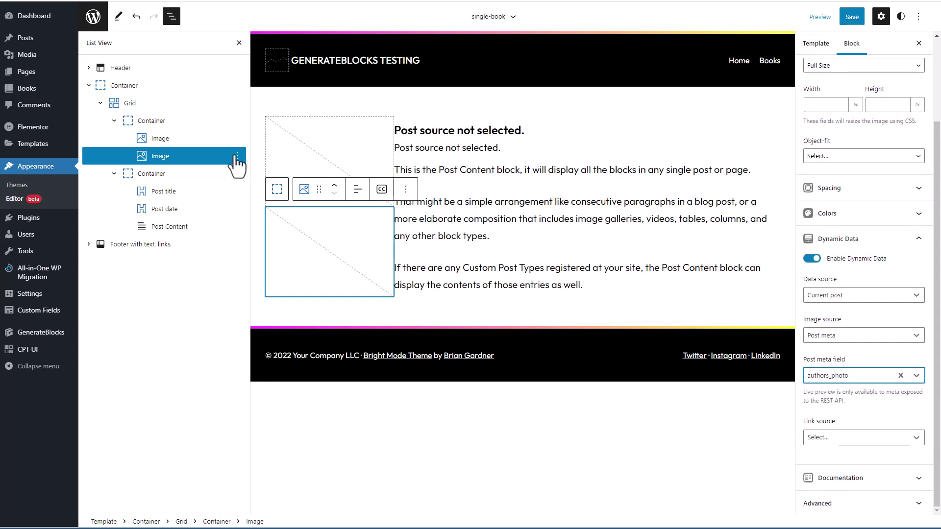
Add a Button block after the images and centre it in its column
{"action": "left_click", "coordinate": [238, 156]}
{"action": "left_click", "coordinate": [251, 269]}
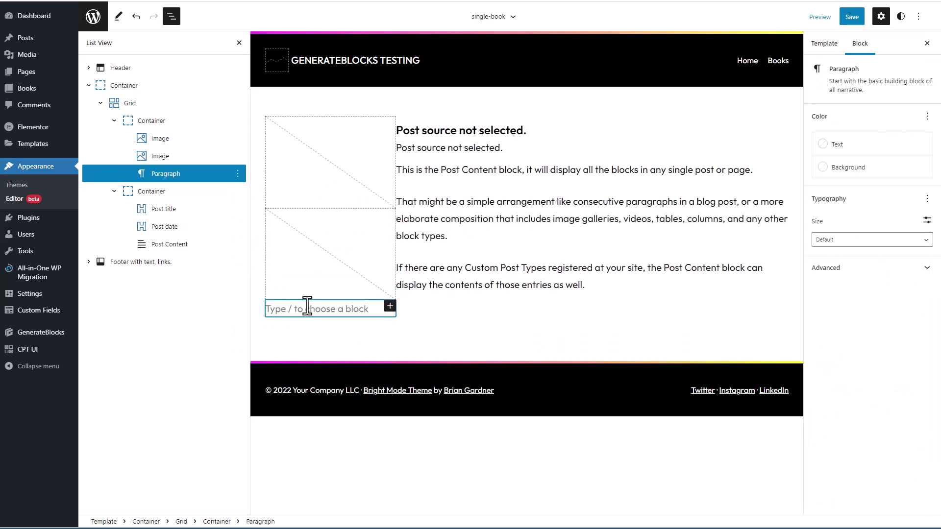
{"action": "type", "text": "/butt"}
{"action": "left_click", "coordinate": [316, 278]}
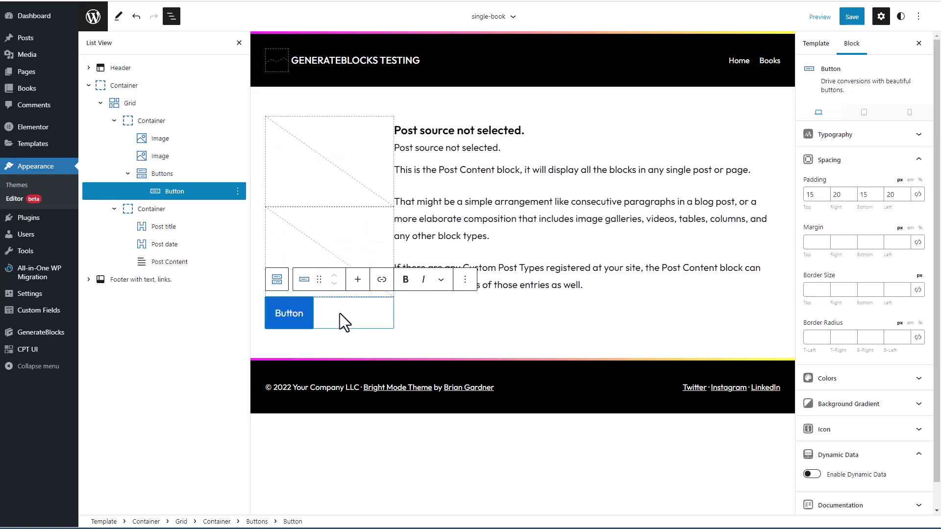
{"action": "left_click", "coordinate": [161, 173]}
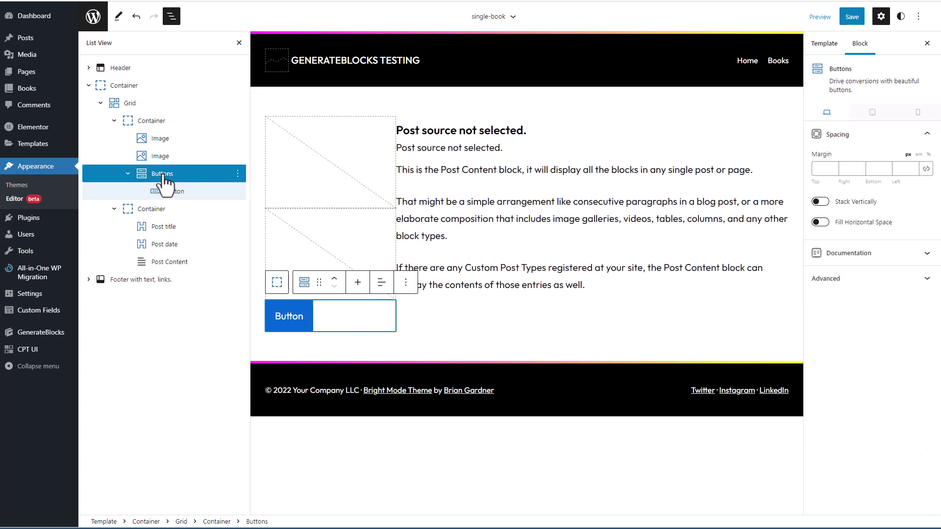
{"action": "left_click", "coordinate": [380, 283]}
{"action": "left_click", "coordinate": [412, 331]}
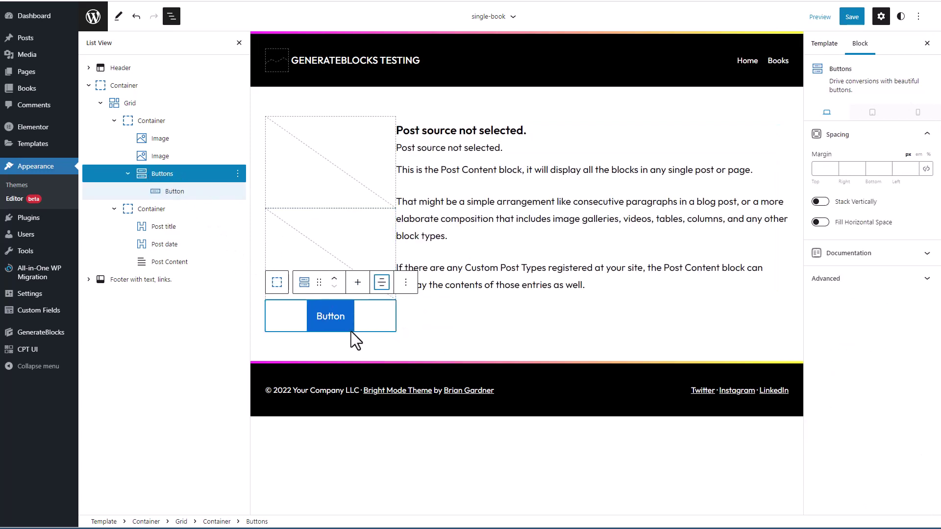
Relabel the button Visit Author's Website and link it via Dynamic Data to post meta authors_website
{"action": "left_click", "coordinate": [345, 316]}
{"action": "key", "text": "BackSpace"}
{"action": "key", "text": "BackSpace"}
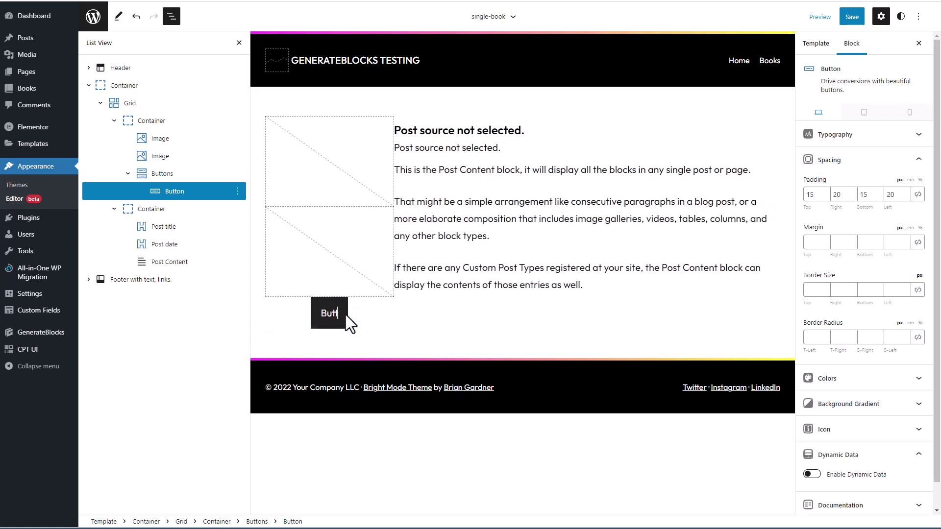
{"action": "key", "text": "BackSpace"}
{"action": "key", "text": "BackSpace"}
{"action": "key", "text": "BackSpace"}
{"action": "key", "text": "BackSpace"}
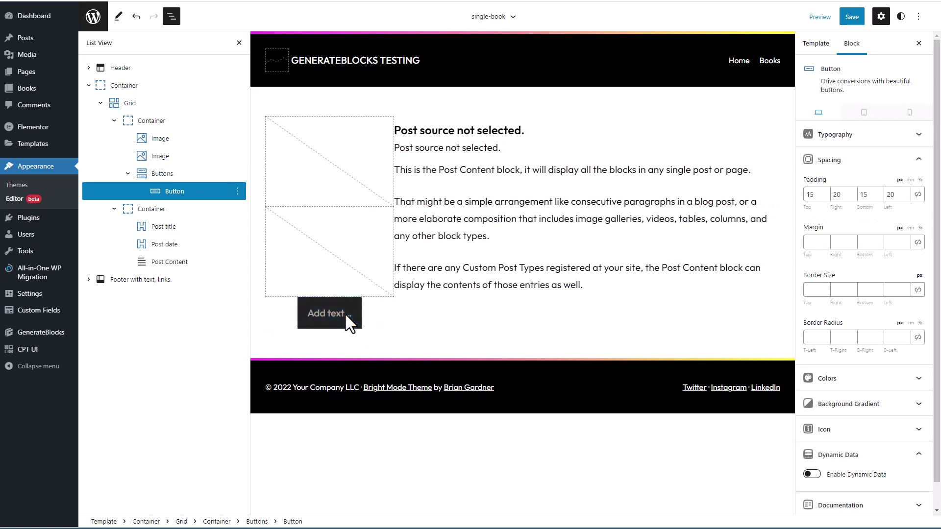
{"action": "type", "text": "Visit Author's Website"}
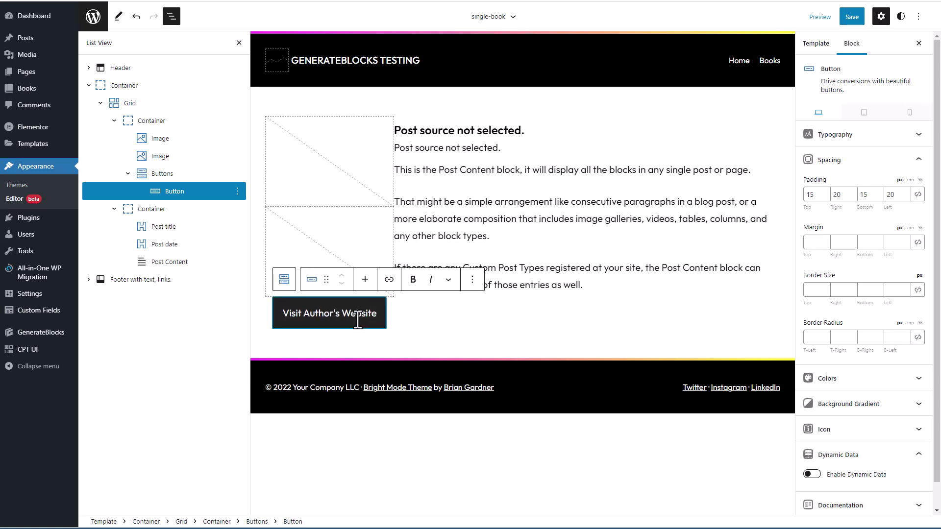
{"action": "scroll", "coordinate": [892, 382], "scroll_direction": "down", "scroll_amount": 1}
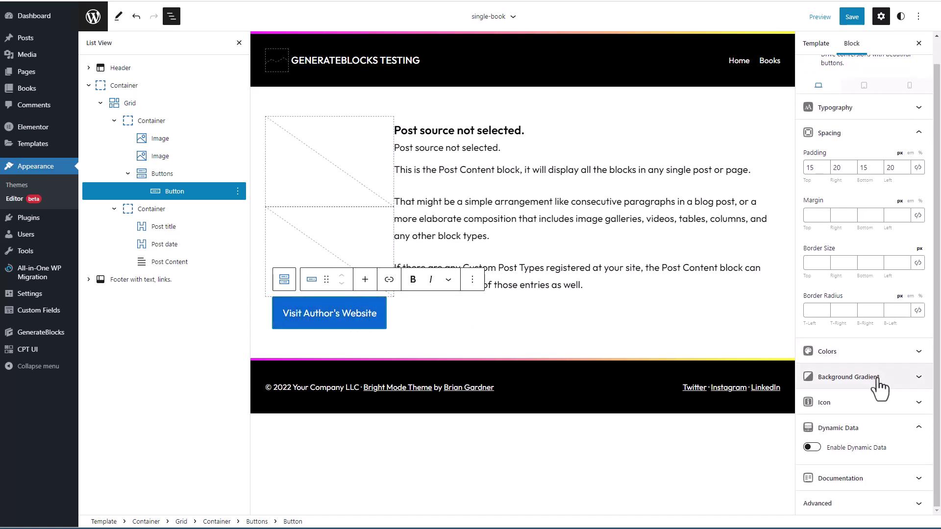
{"action": "left_click", "coordinate": [812, 447]}
{"action": "scroll", "coordinate": [872, 411], "scroll_direction": "down", "scroll_amount": 2}
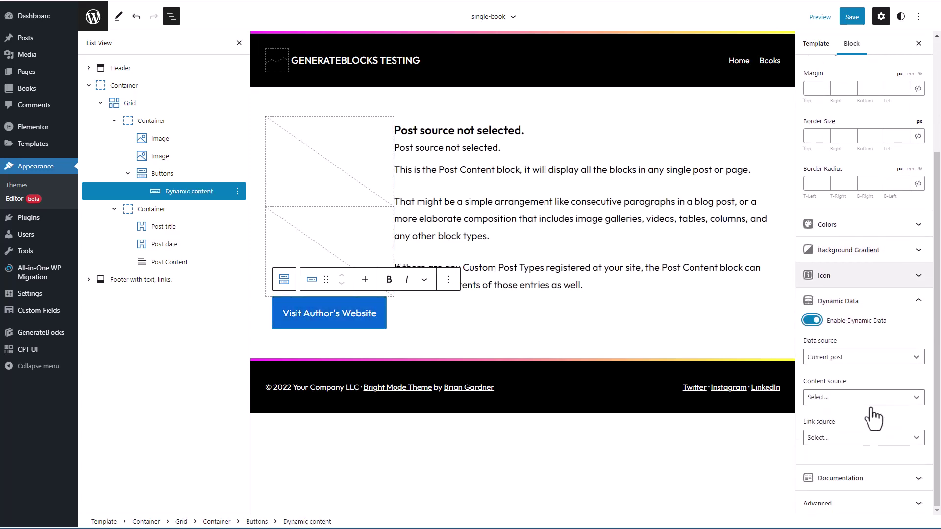
{"action": "left_click", "coordinate": [839, 438]}
{"action": "scroll", "coordinate": [855, 462], "scroll_direction": "down", "scroll_amount": 2}
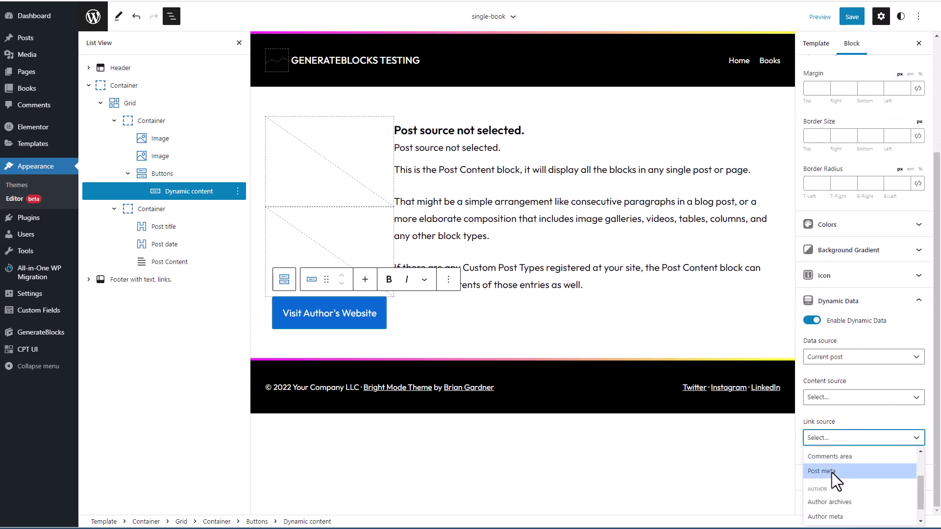
{"action": "left_click", "coordinate": [831, 473]}
{"action": "left_click", "coordinate": [848, 478]}
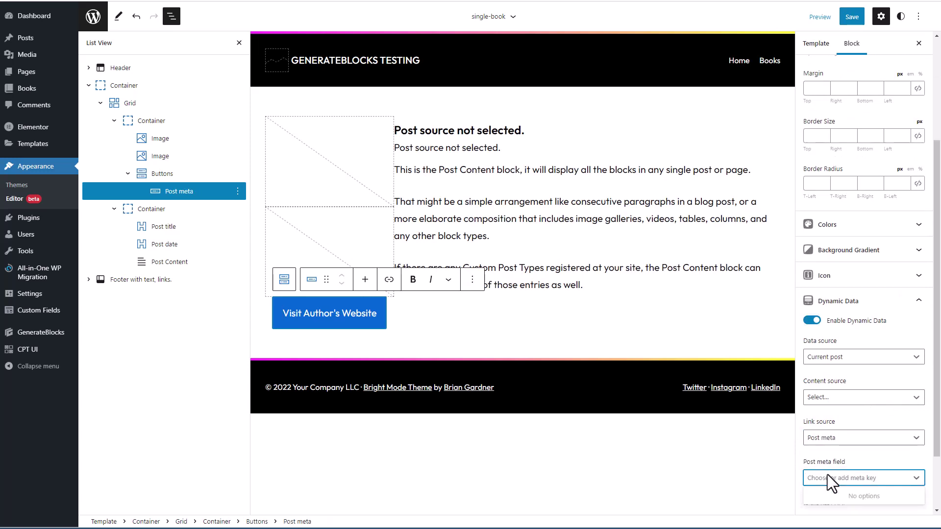
{"action": "type", "text": "authors"}
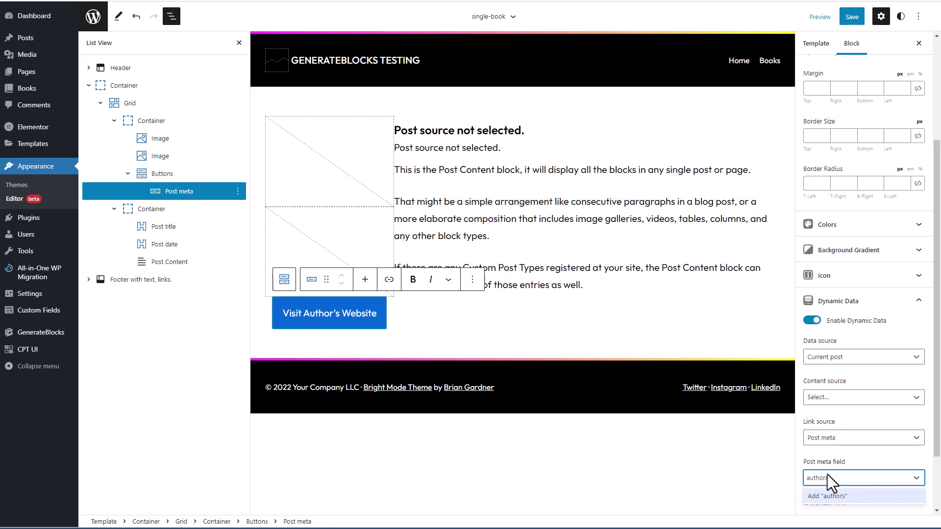
{"action": "type", "text": "_website"}
{"action": "key", "text": "Return"}
Check the images' alignment choices without changing them and select the top cover image
{"action": "left_click", "coordinate": [324, 231]}
{"action": "left_click", "coordinate": [358, 189]}
{"action": "left_click", "coordinate": [375, 238]}
{"action": "left_click", "coordinate": [350, 144]}
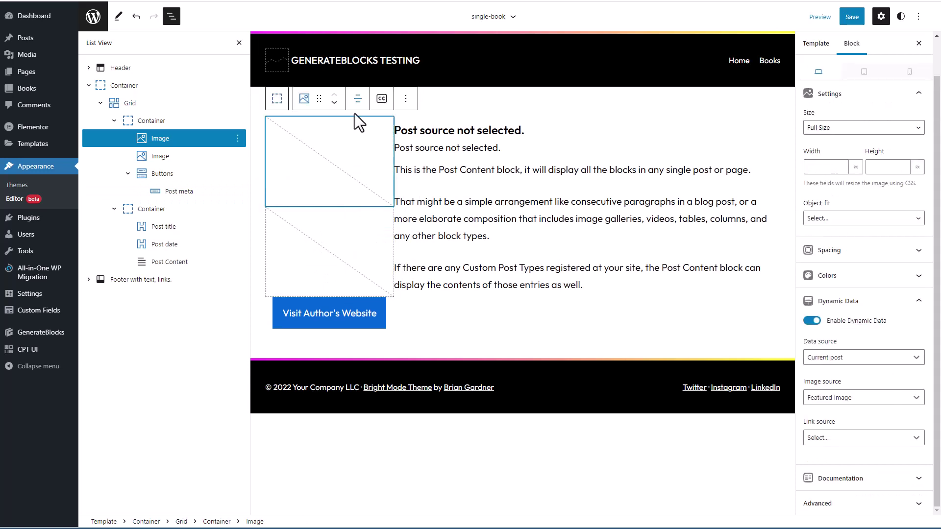
Save the template, then review the Books archive and the Fire & Blood book page
{"action": "left_click", "coordinate": [851, 16]}
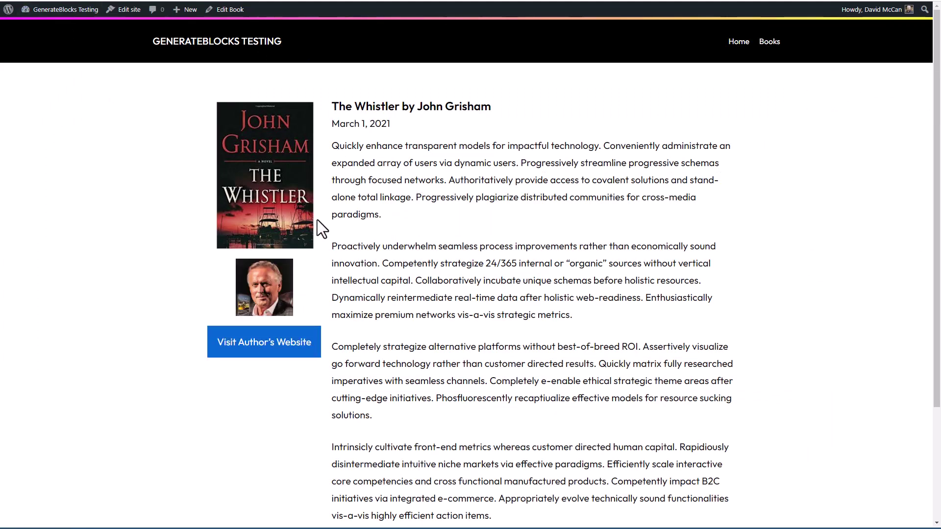
{"action": "left_click", "coordinate": [769, 42]}
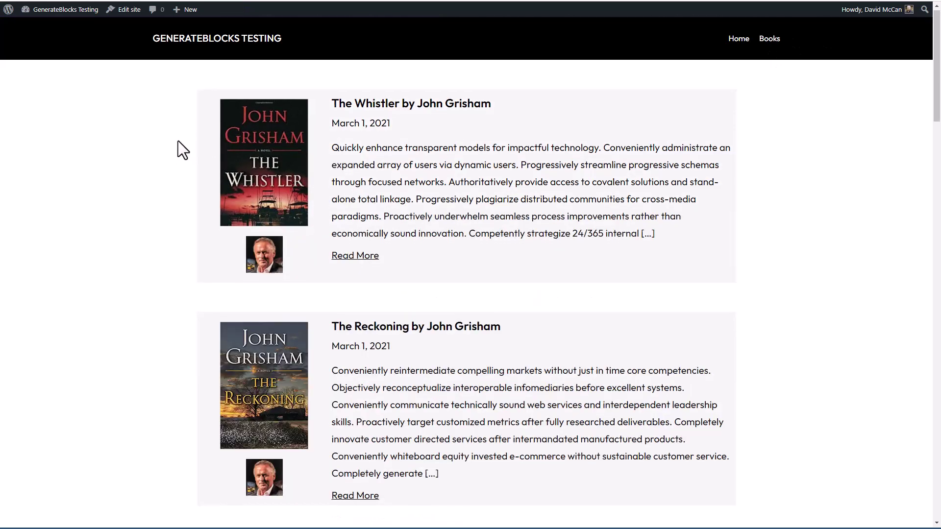
{"action": "scroll", "coordinate": [183, 149], "scroll_direction": "down", "scroll_amount": 3}
{"action": "left_click", "coordinate": [305, 442]}
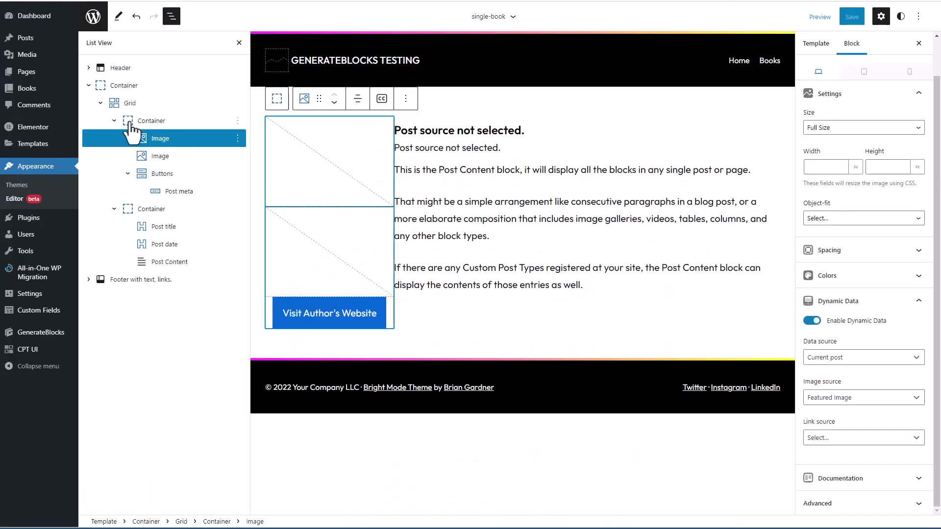
Set the image column to 33 and the content column to 66 width, then save
{"action": "left_click", "coordinate": [150, 121]}
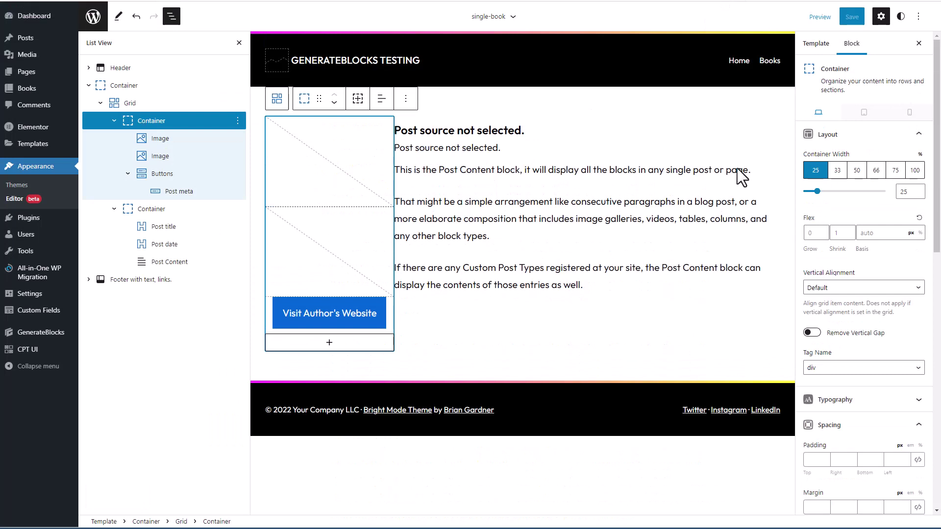
{"action": "left_click", "coordinate": [838, 171]}
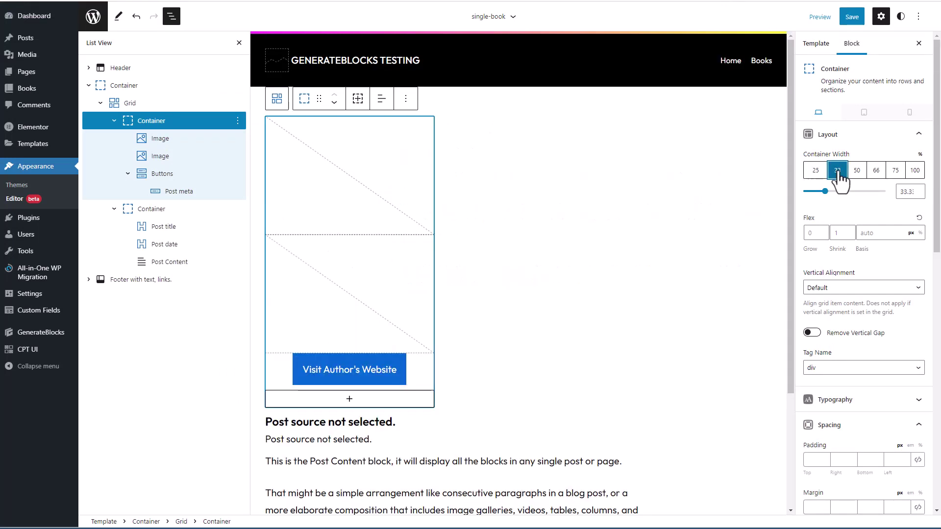
{"action": "left_click", "coordinate": [151, 210]}
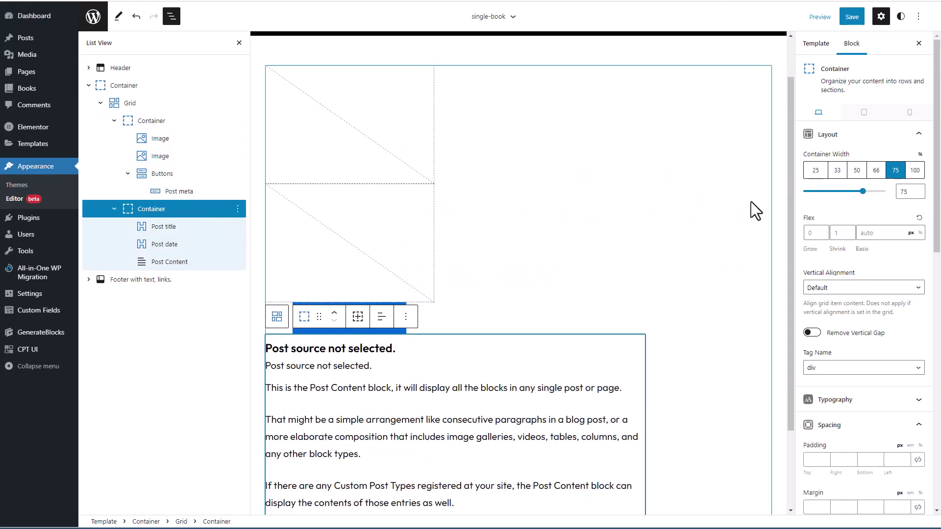
{"action": "left_click", "coordinate": [876, 171]}
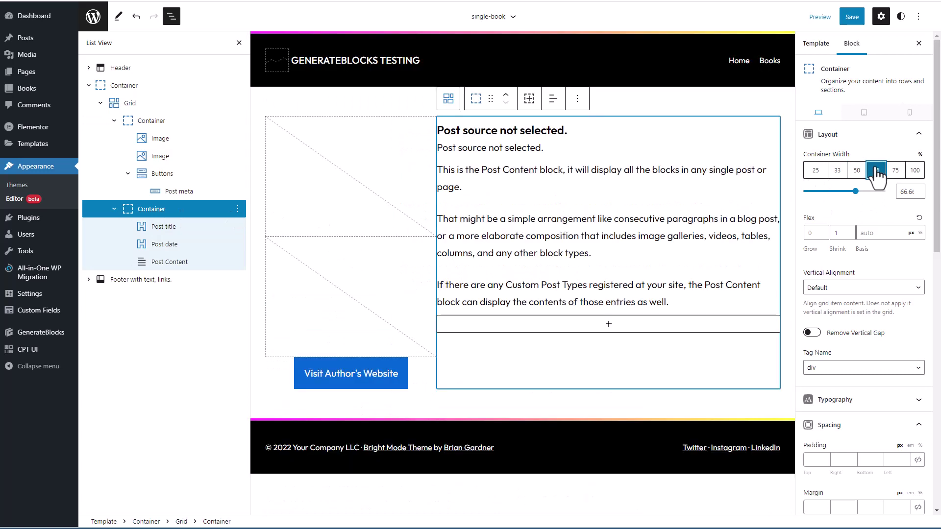
{"action": "left_click", "coordinate": [852, 16]}
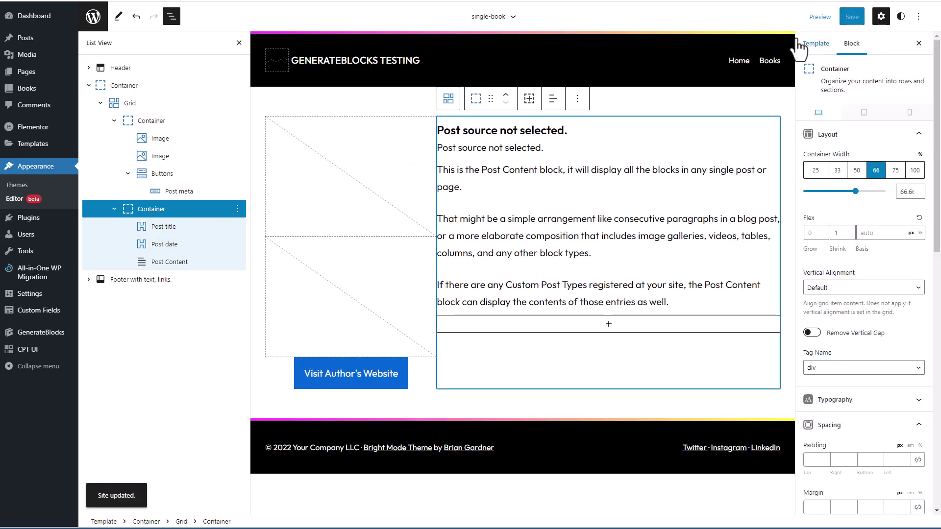
{"action": "key", "text": "F5"}
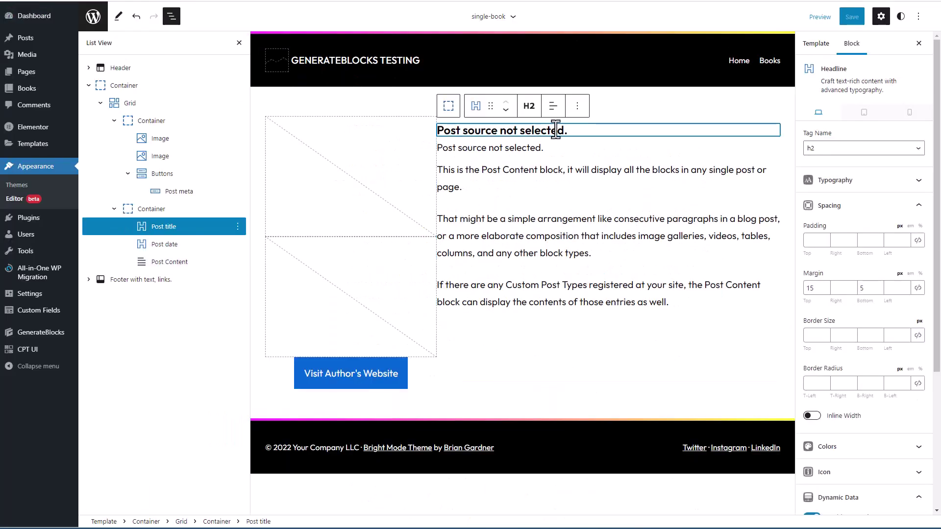
Change the post title tag to h1 and save the single-book template
{"action": "left_click", "coordinate": [839, 149]}
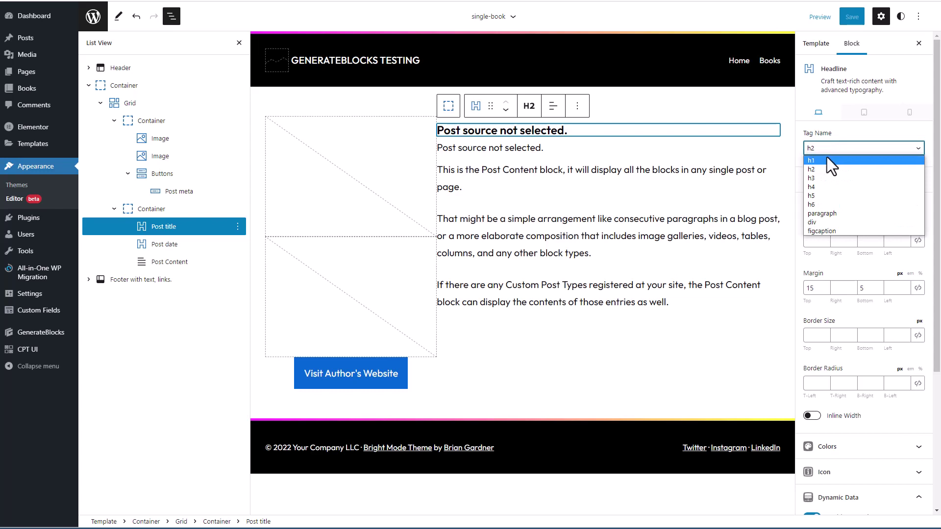
{"action": "left_click", "coordinate": [823, 157]}
{"action": "left_click", "coordinate": [851, 17]}
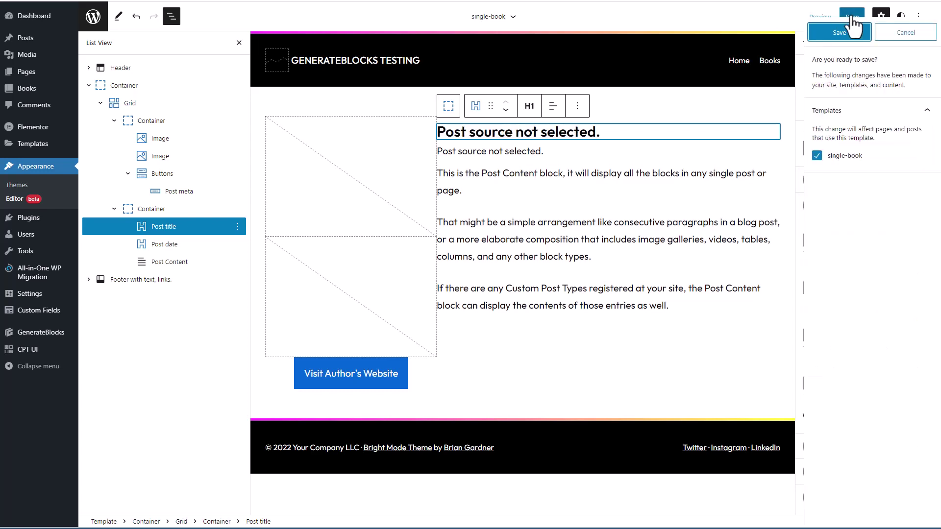
{"action": "left_click", "coordinate": [851, 30]}
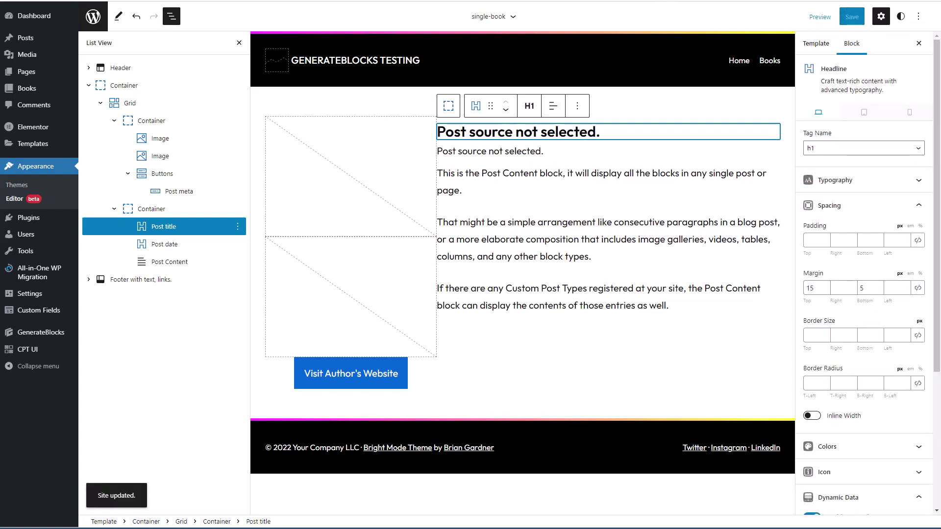